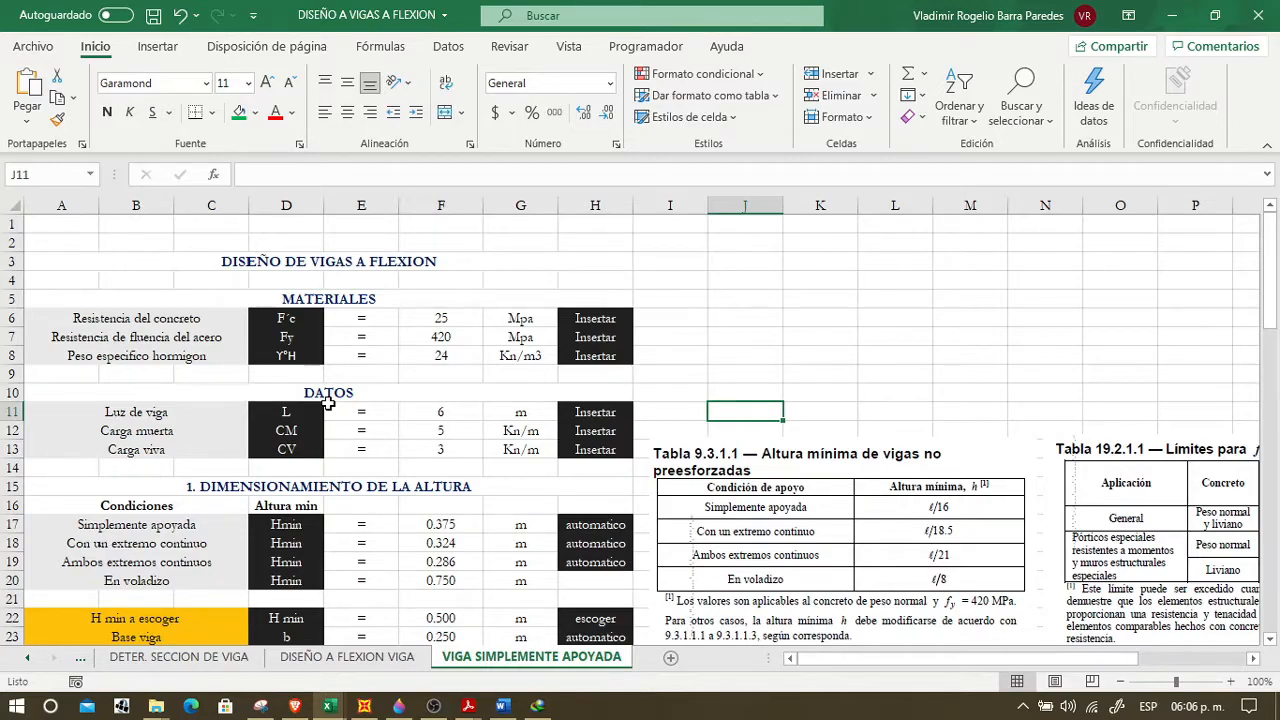
- Examine the beam's input data and the reference tables for minimum beam height and f'c limits
drag(846, 660, 931, 660)
scroll(814, 545, down, 4)
scroll(815, 547, up, 4)
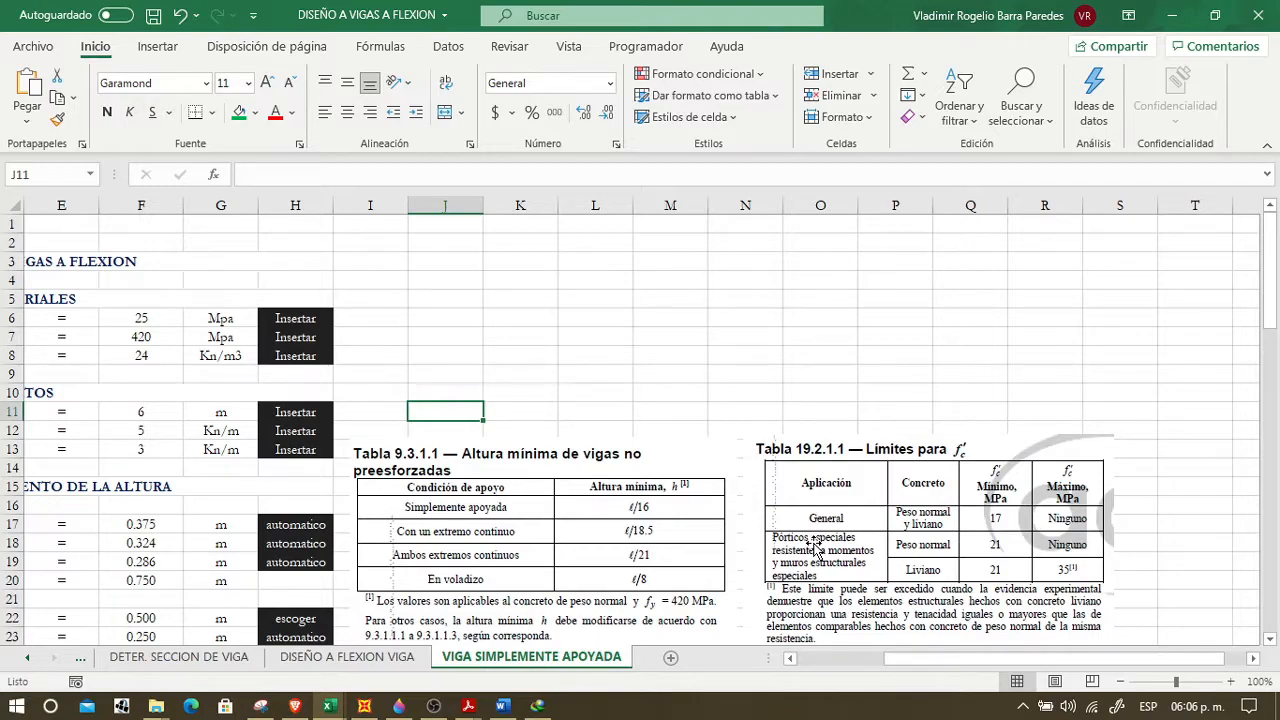
key(Left)
scroll(815, 548, left, 2)
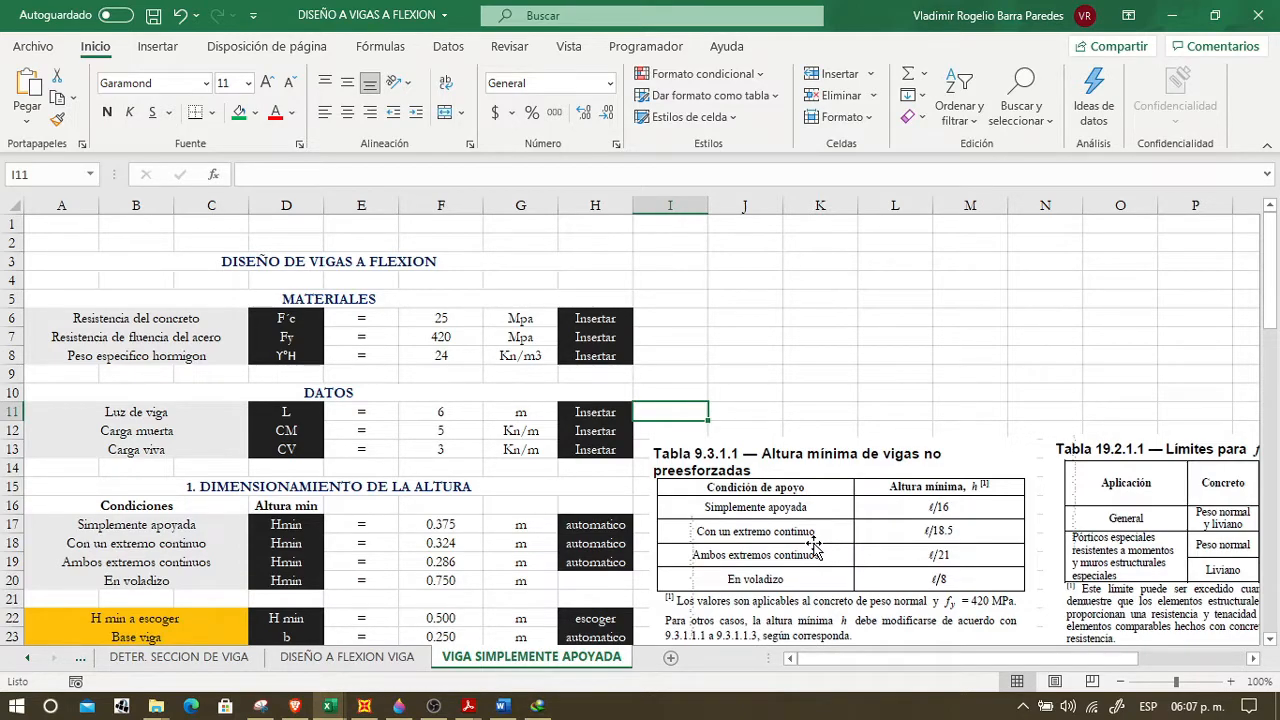
key(Right)
key(Right)
key(Down)
key(Left)
click(657, 322)
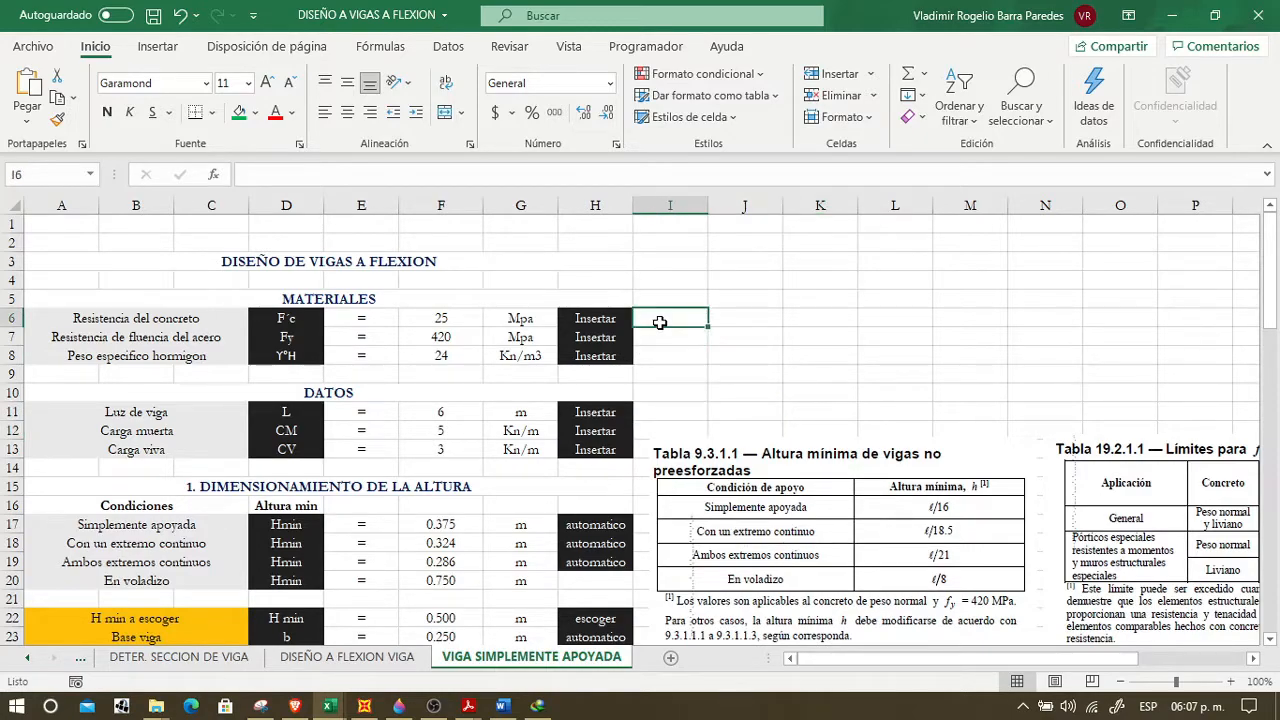
click(229, 293)
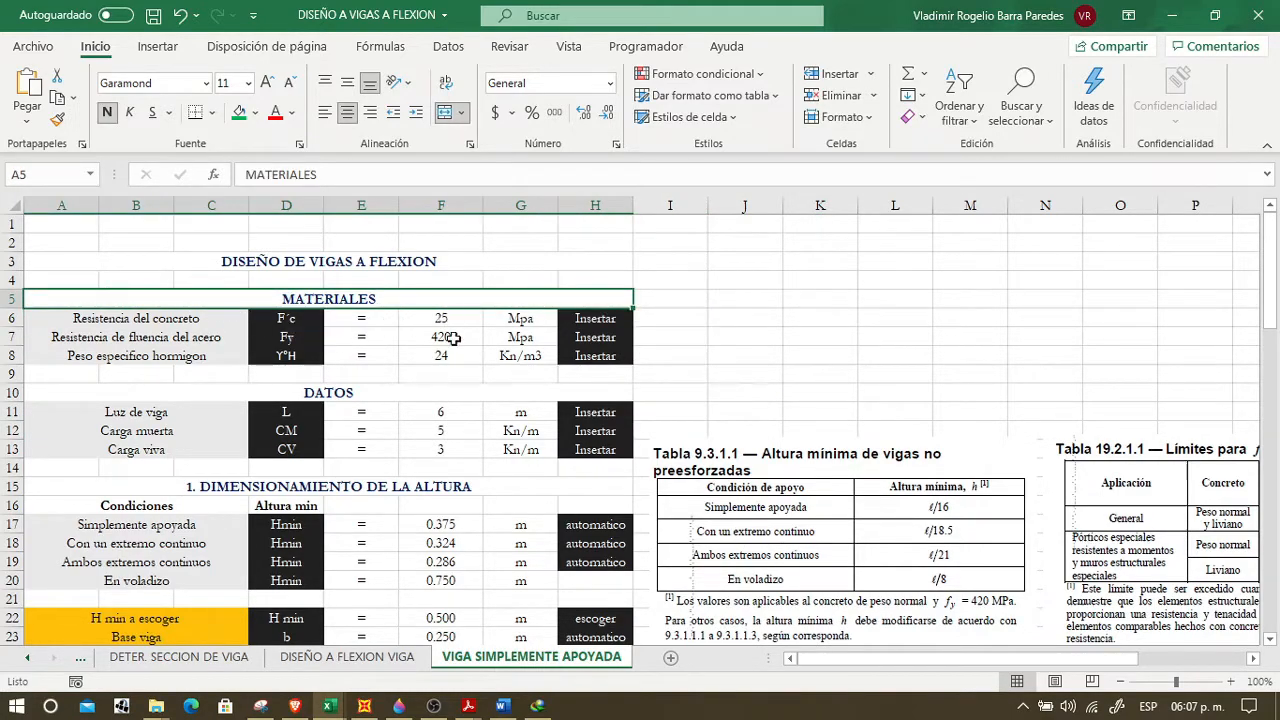
- Look through the calculation sections of the beam design and inspect the formula of the ultimate moment Mu
scroll(449, 365, down, 4)
scroll(440, 395, down, 4)
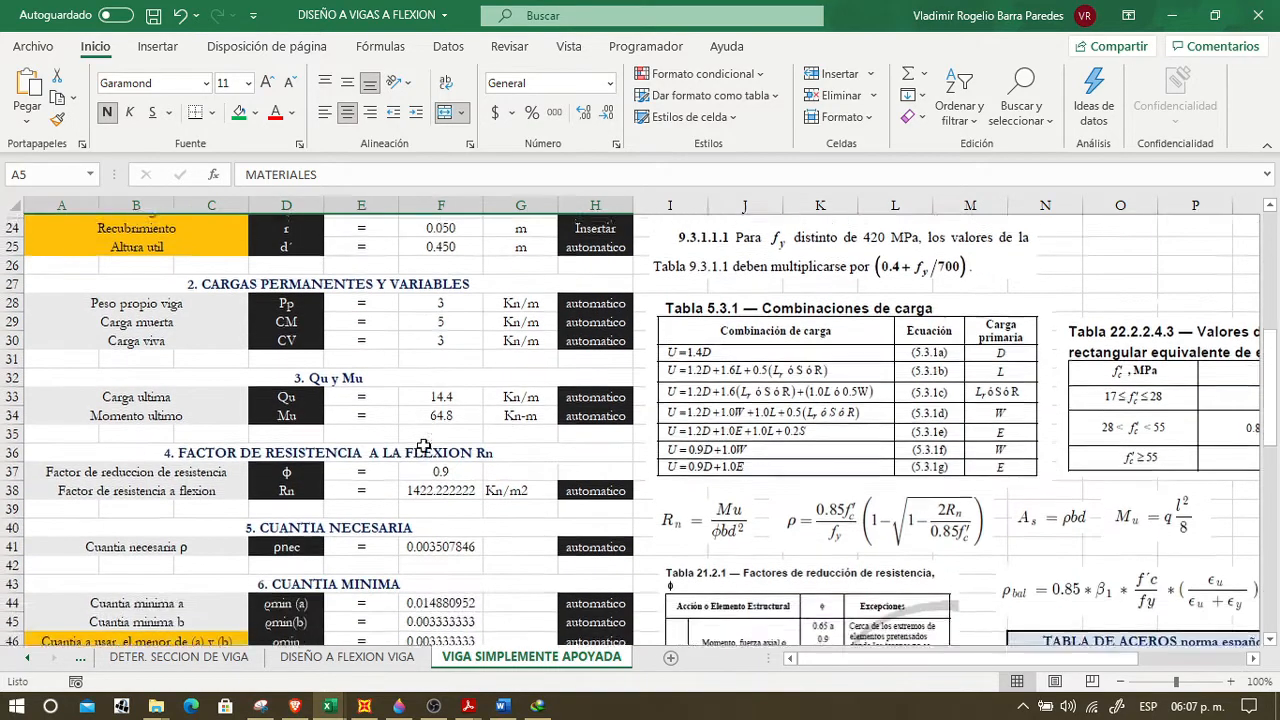
click(454, 411)
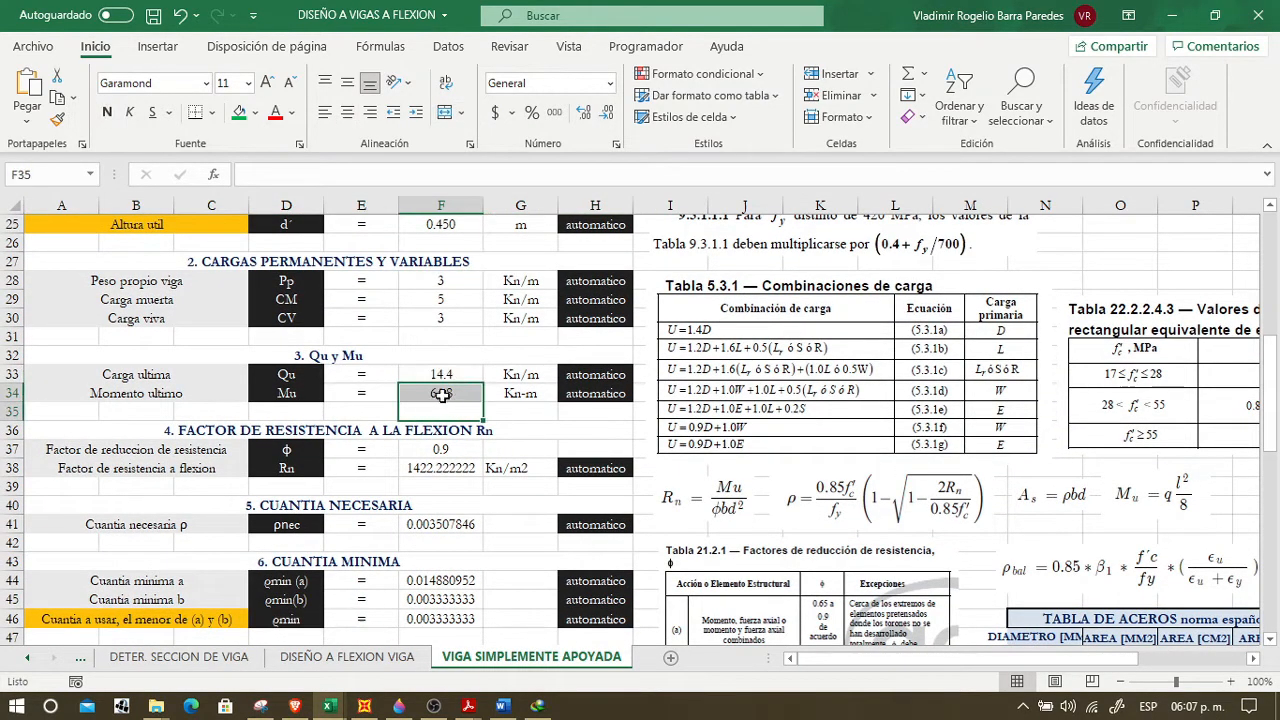
click(445, 395)
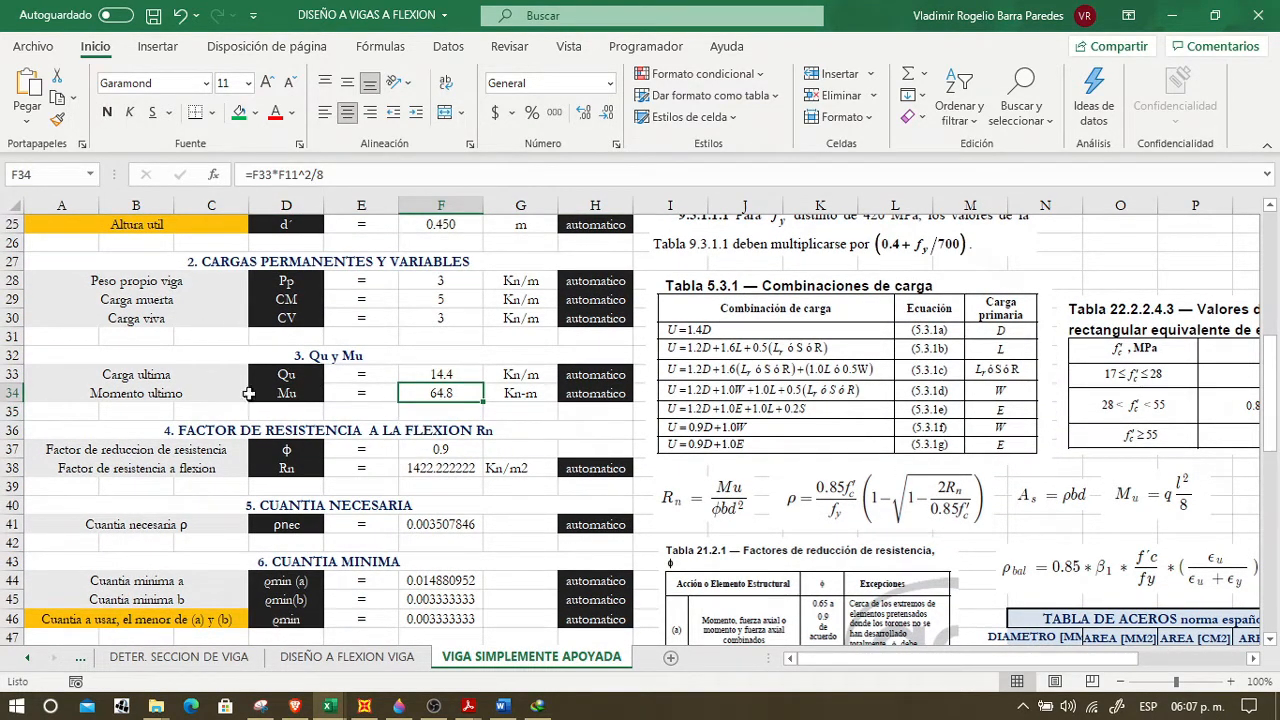
scroll(360, 495, down, 8)
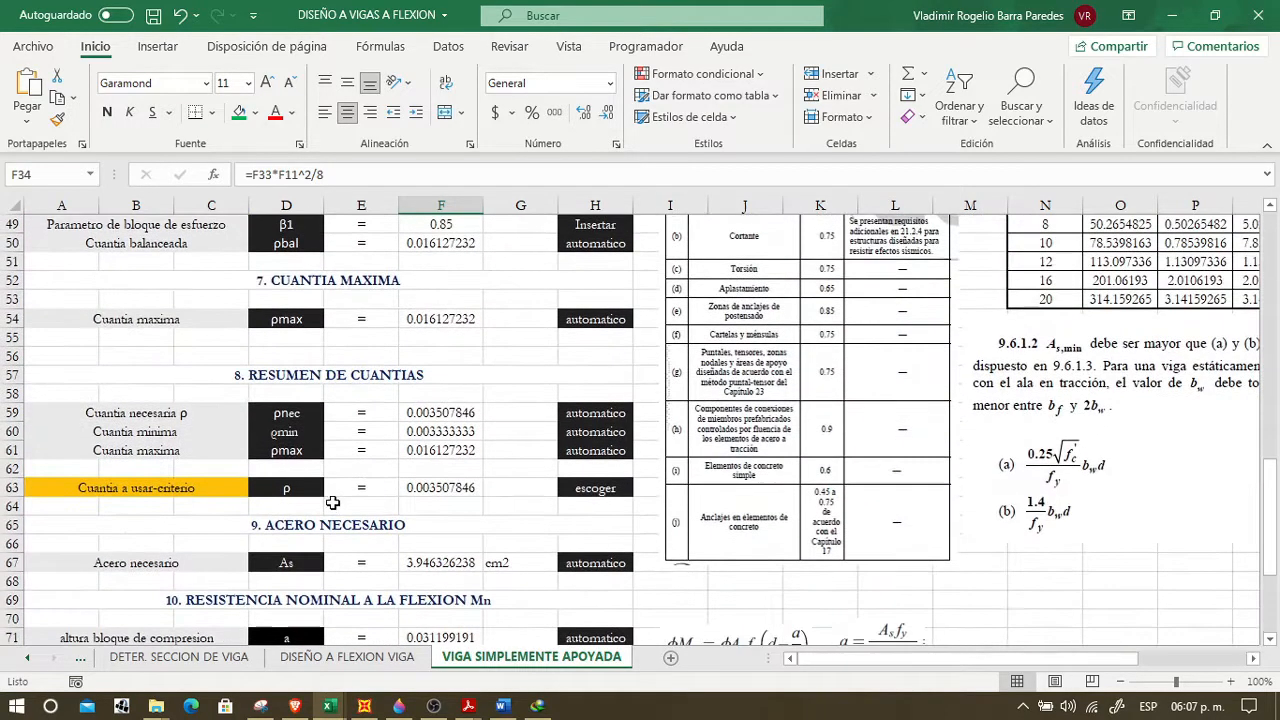
scroll(345, 491, up, 4)
scroll(345, 491, up, 12)
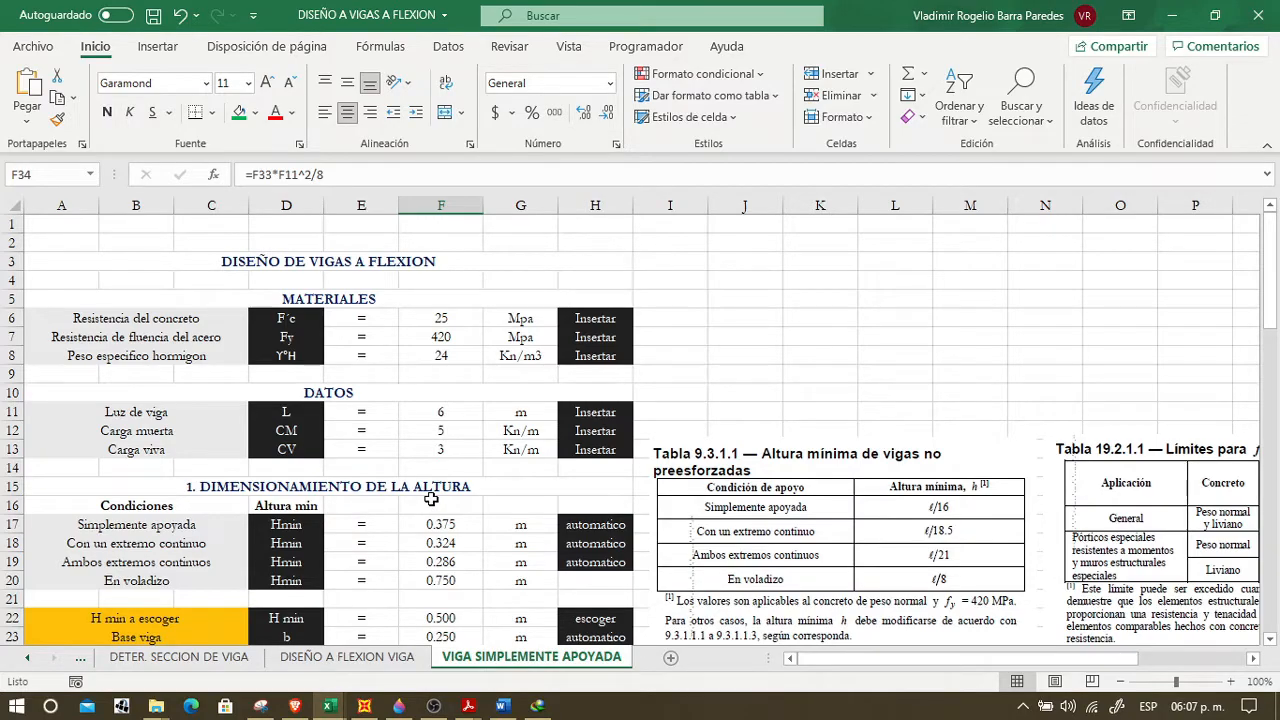
- Try 300 Kn-m as the ultimate moment Mu and undo the entry
scroll(430, 495, down, 8)
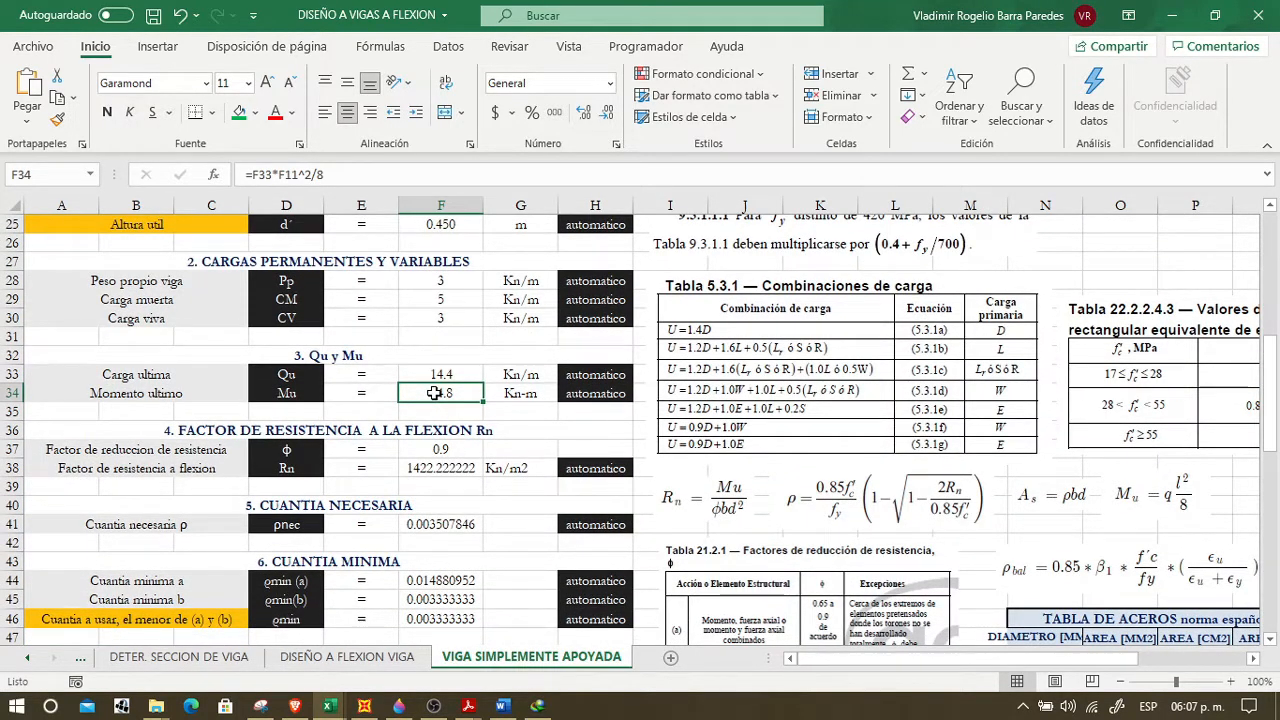
text(50)
key(Return)
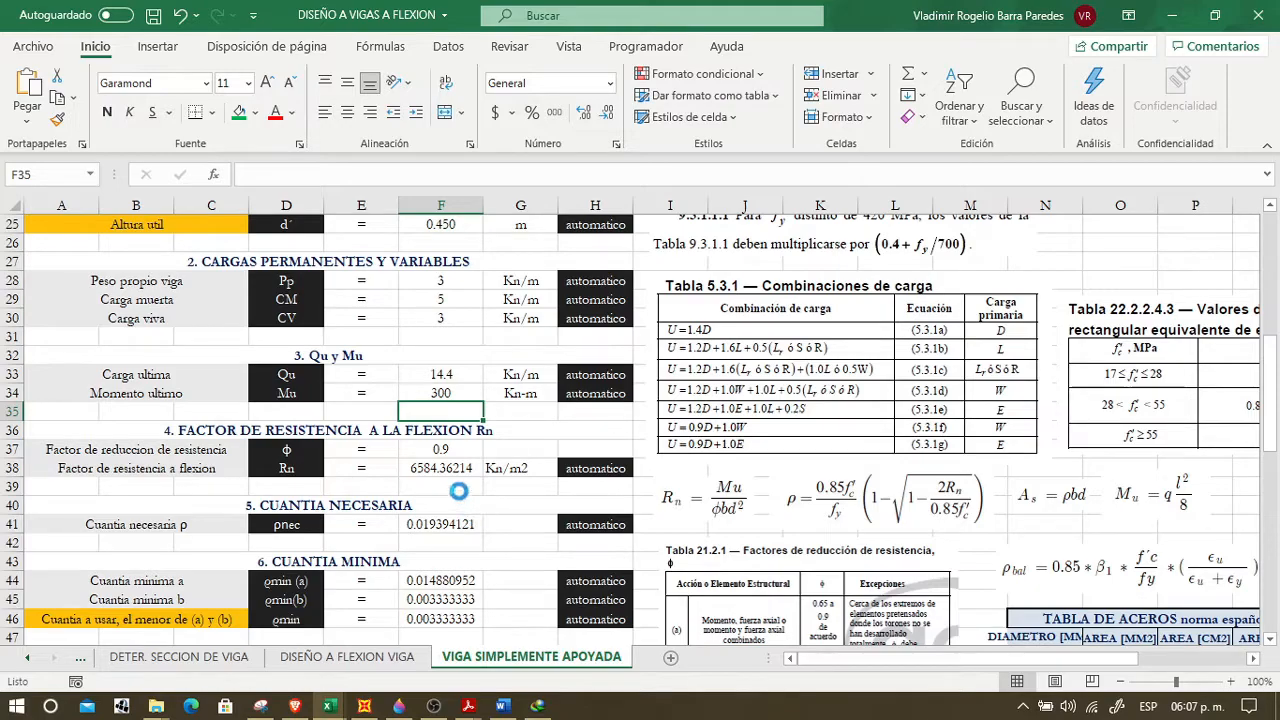
key(ctrl+z)
scroll(733, 341, up, 8)
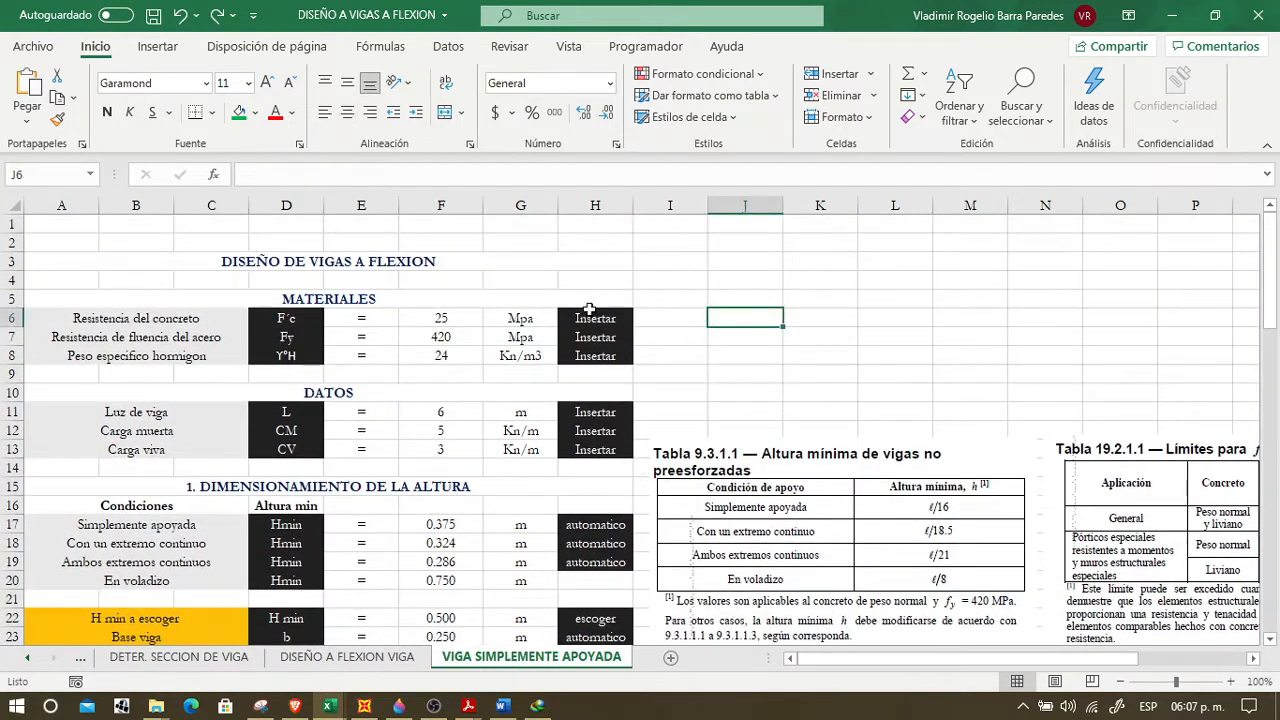
- Review the parameter labels in the MATERIALES and DATOS sections
click(522, 297)
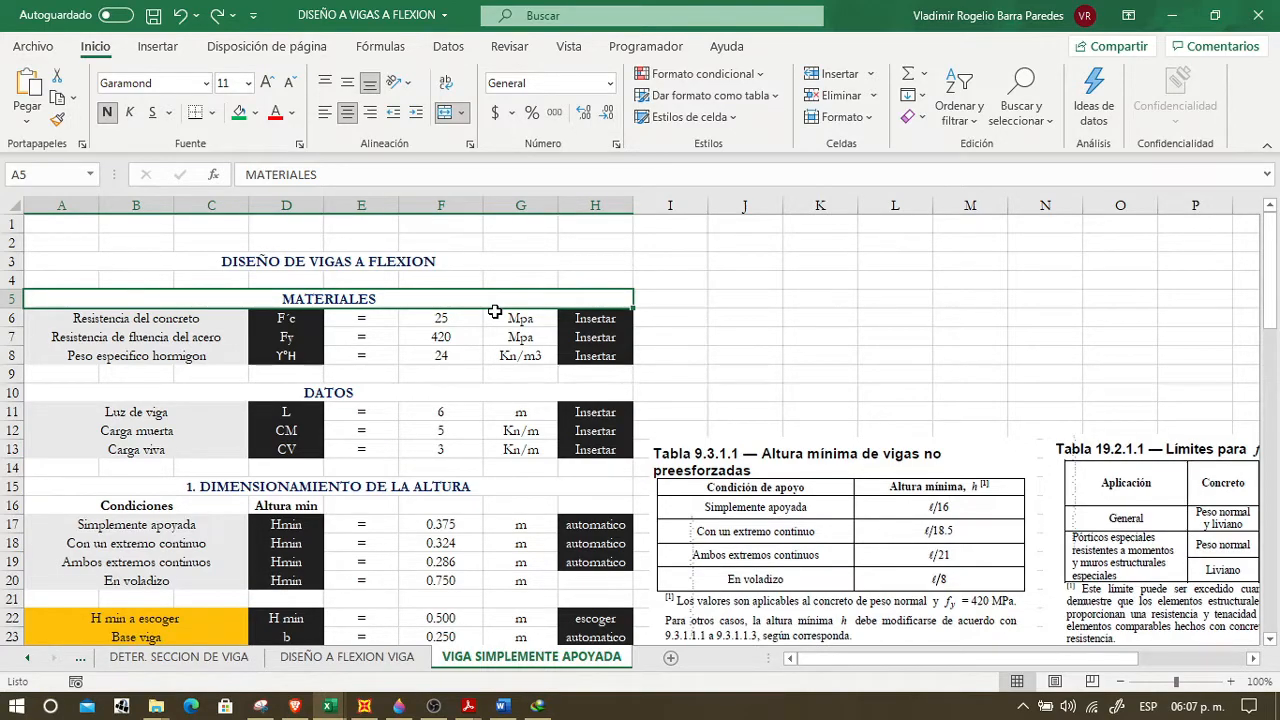
click(240, 318)
click(225, 338)
click(221, 357)
click(210, 410)
click(205, 320)
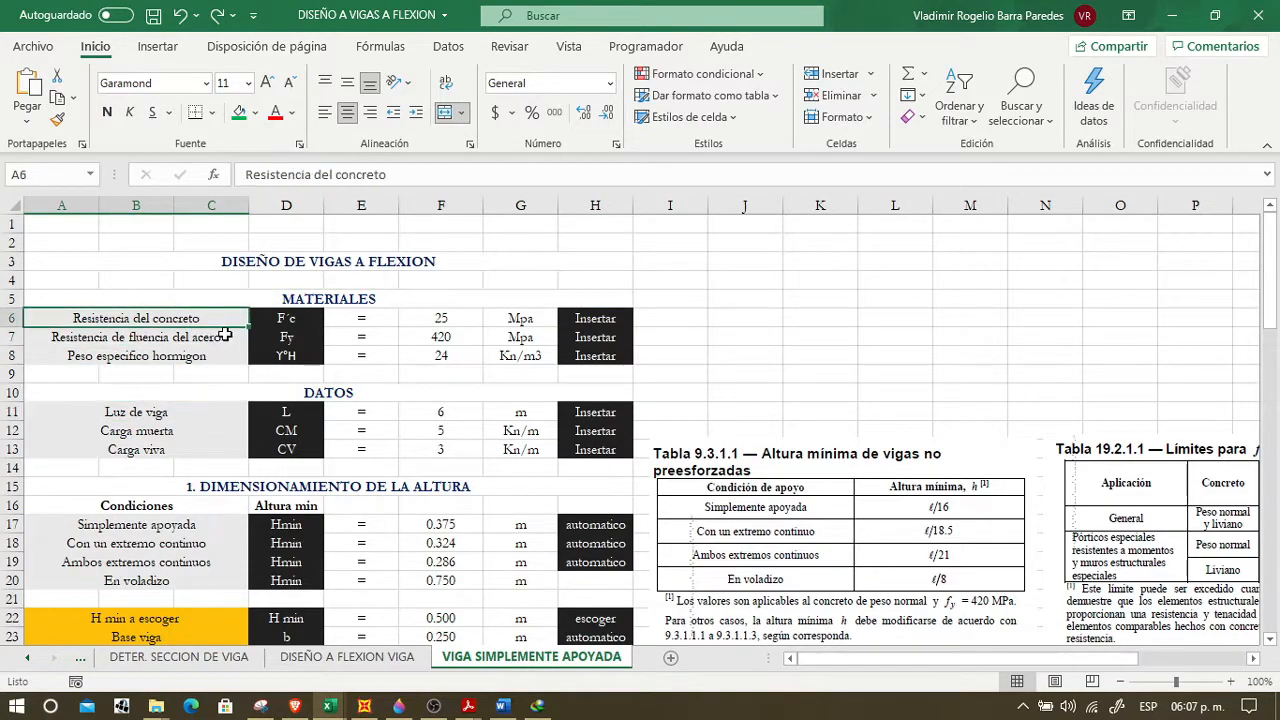
key(Down)
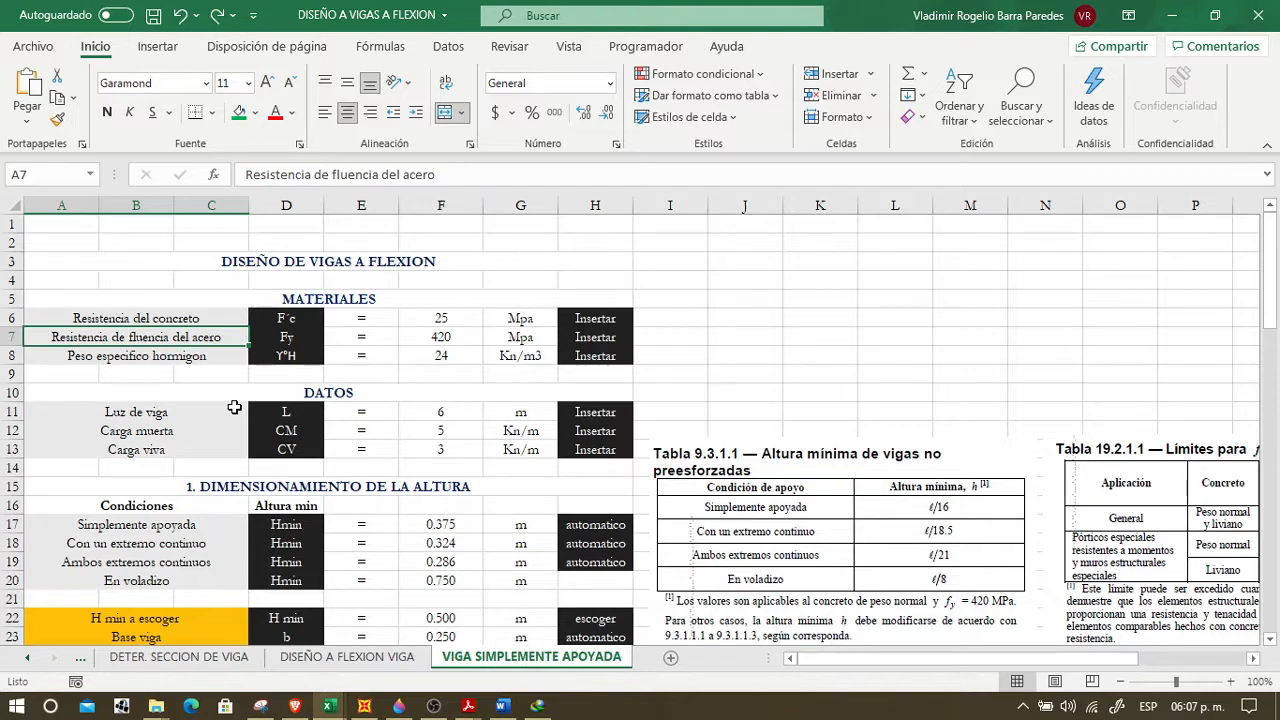
key(Down)
key(Down)
key(Down)
key(Down)
key(Down)
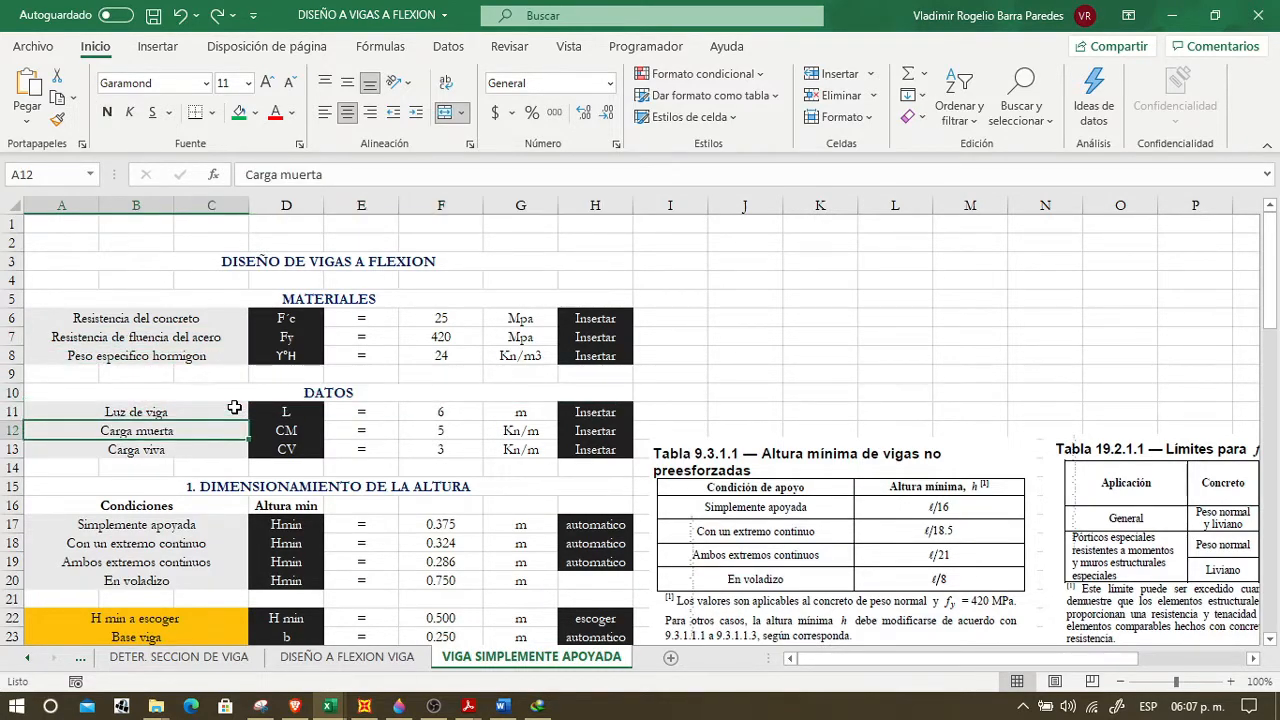
key(Up)
key(Up)
key(Up)
key(Up)
key(Up)
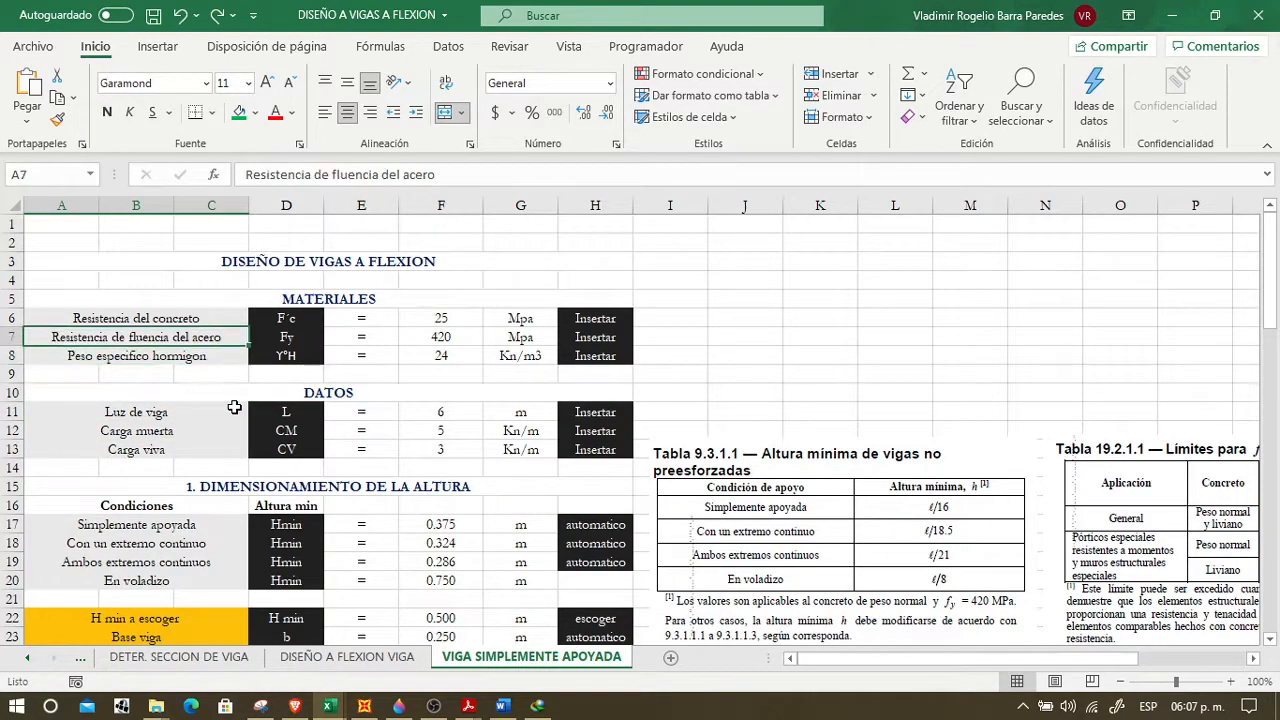
key(Up)
- Review the concrete strength f'c entry and the material rows below it
key(Right)
key(Right)
key(Right)
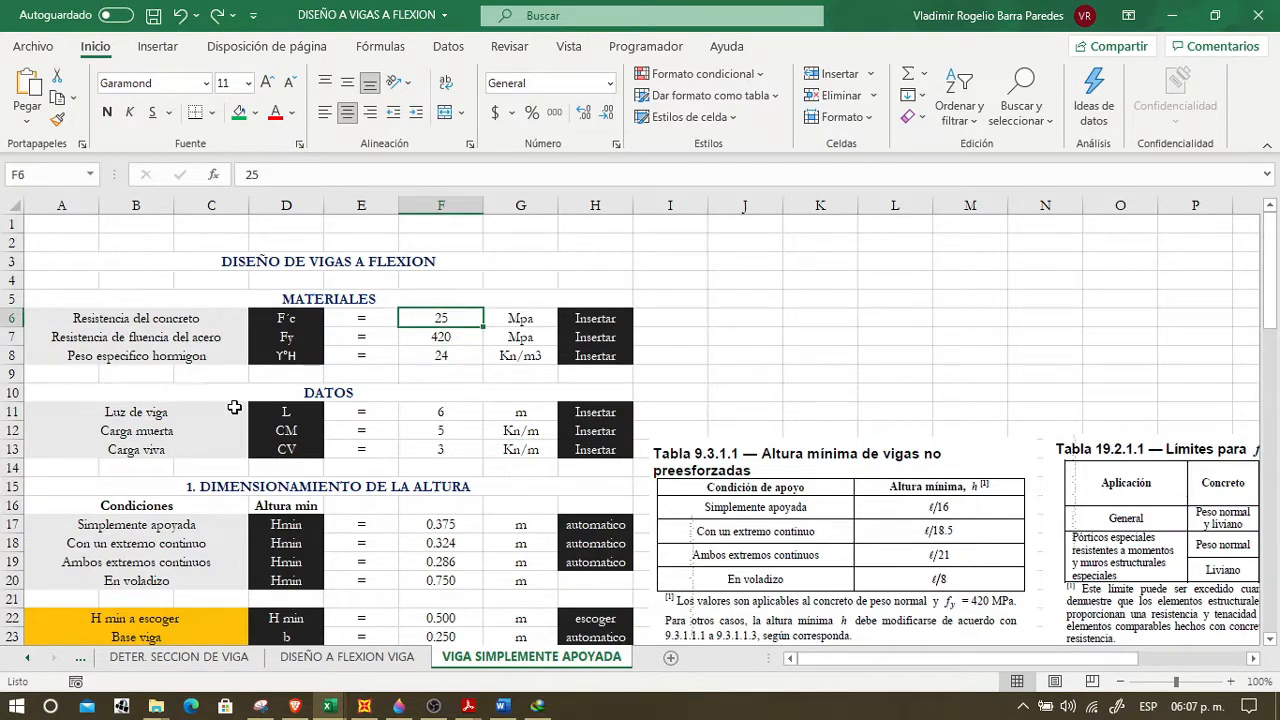
key(Left)
key(Down)
key(Down)
key(Left)
key(Left)
key(Up)
- Enter 420 MPa as the steel yield strength Fy in the materials section
key(Right)
key(Right)
key(Right)
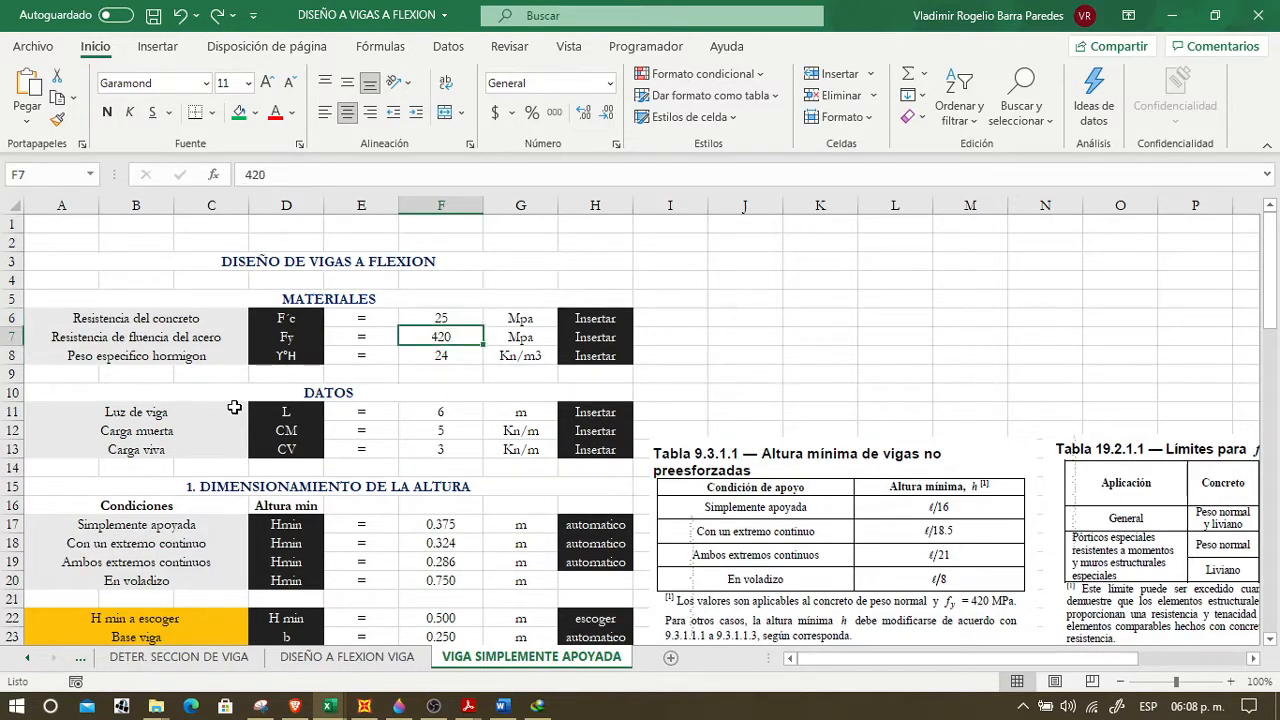
text(420)
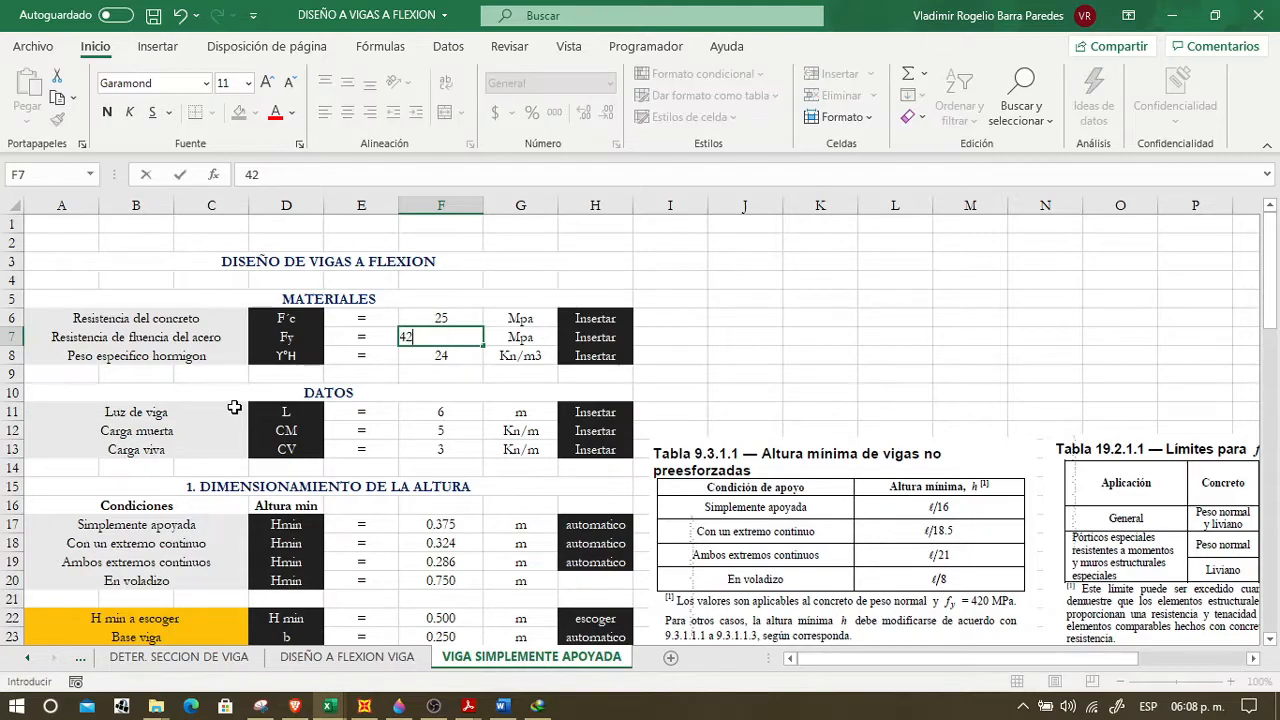
key(Return)
- Enter 25 MPa as the concrete strength f'c in the materials section
key(Up)
key(Up)
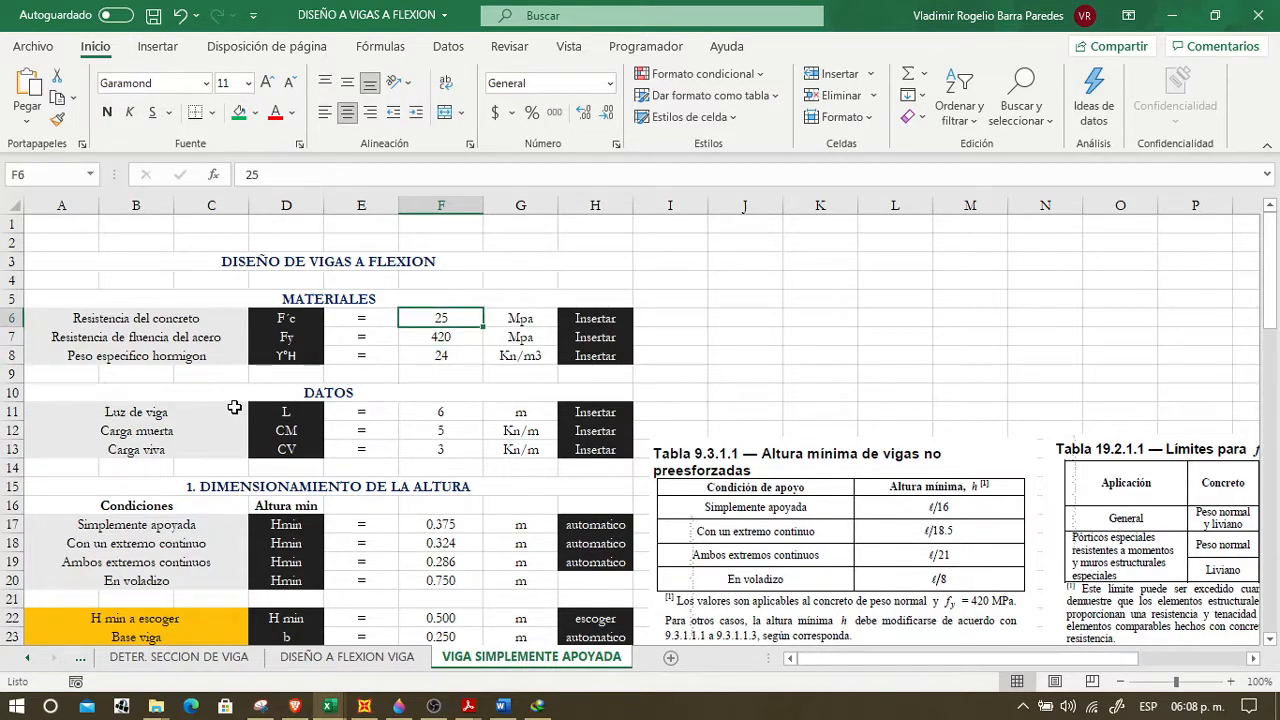
text(25)
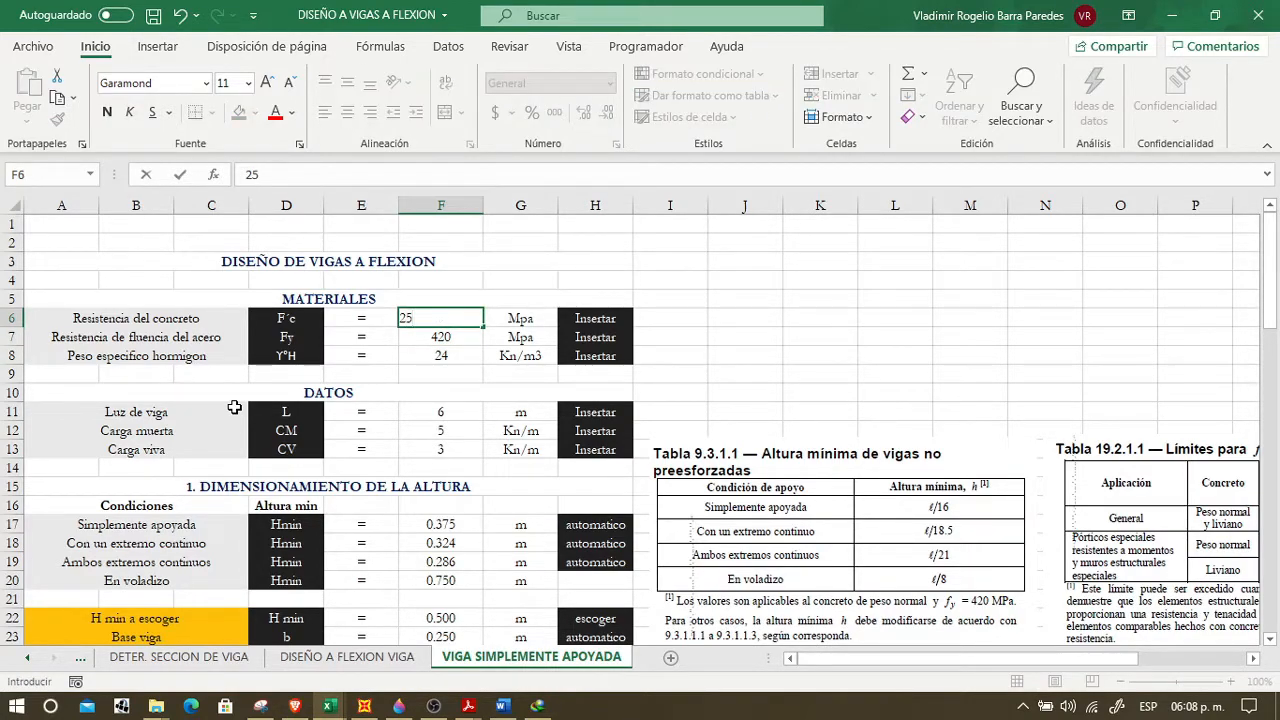
key(Return)
key(Up)
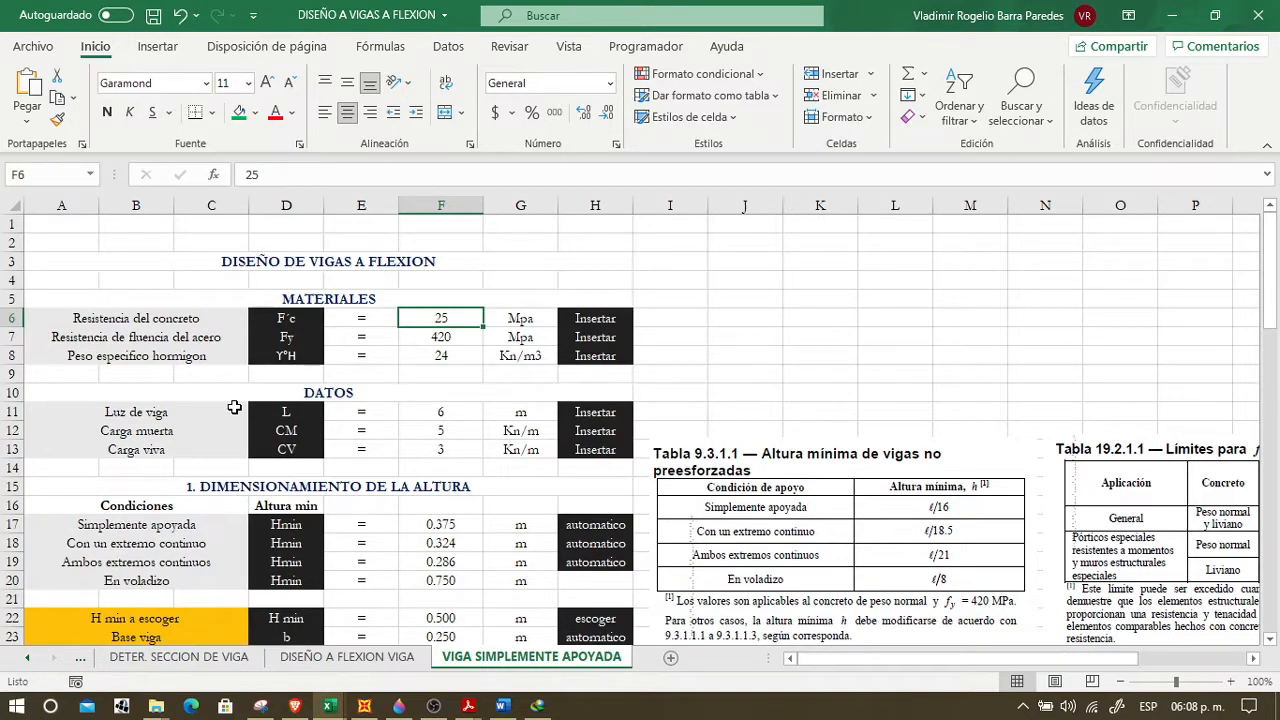
- Review the concrete's specific weight row and the reference tables for f'c limits and β1 values
key(Down)
key(Down)
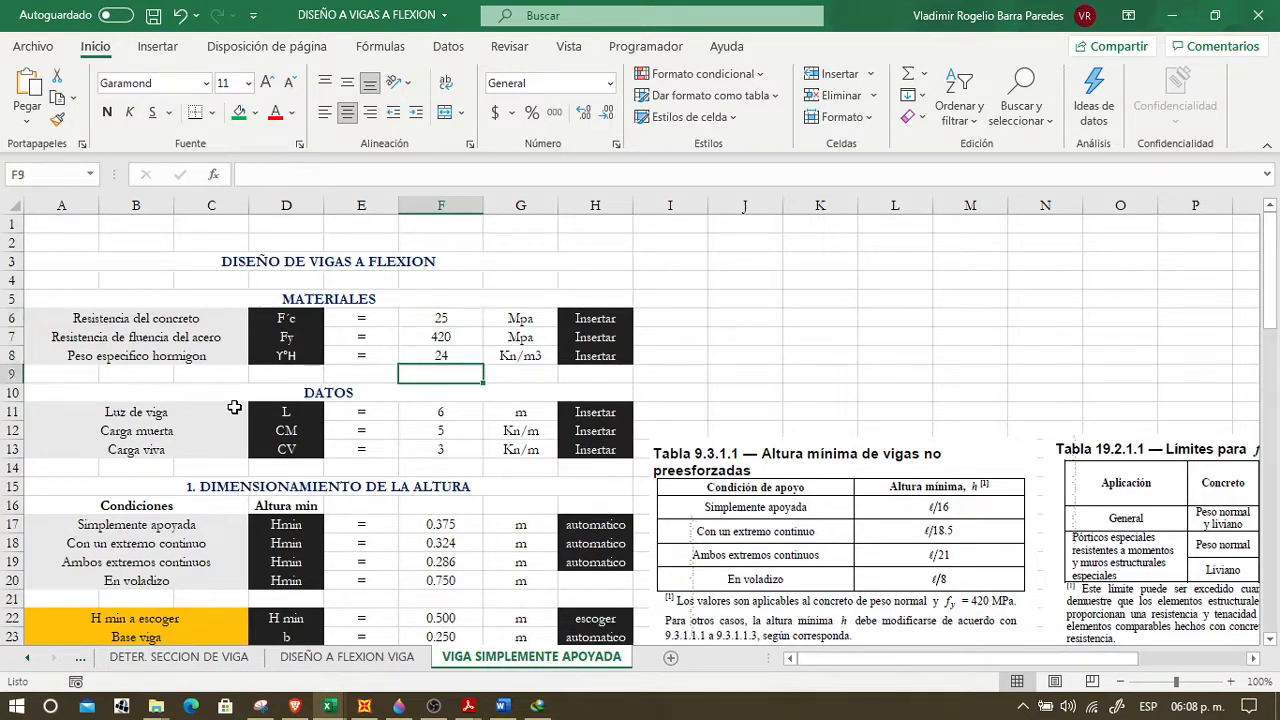
key(Left)
key(Left)
key(Left)
key(Right)
key(Right)
key(Right)
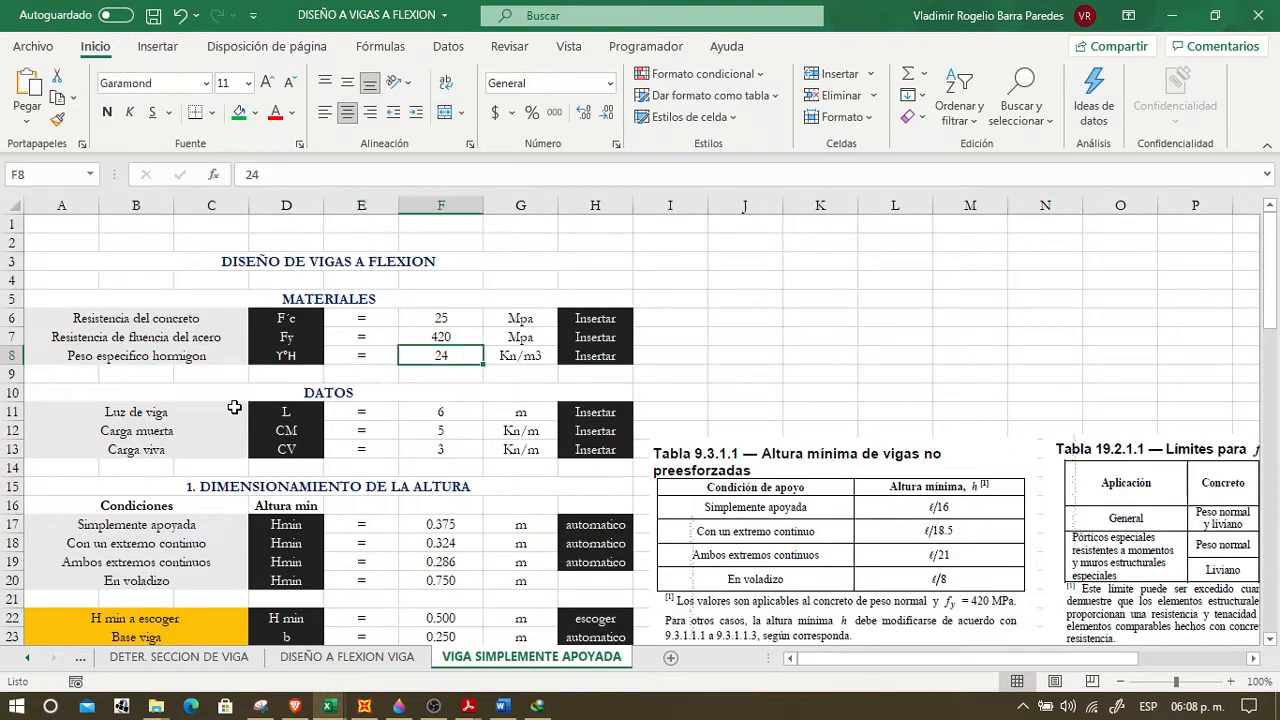
drag(830, 658, 950, 650)
scroll(923, 559, down, 4)
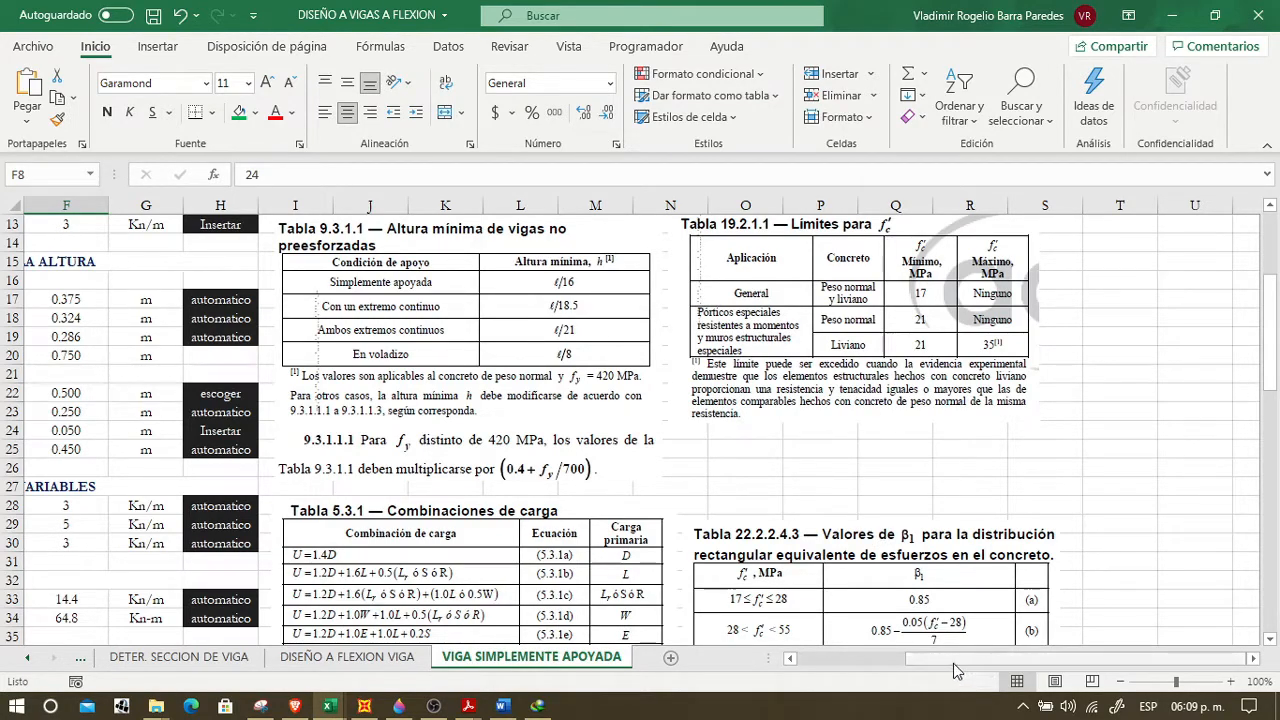
drag(938, 659, 815, 660)
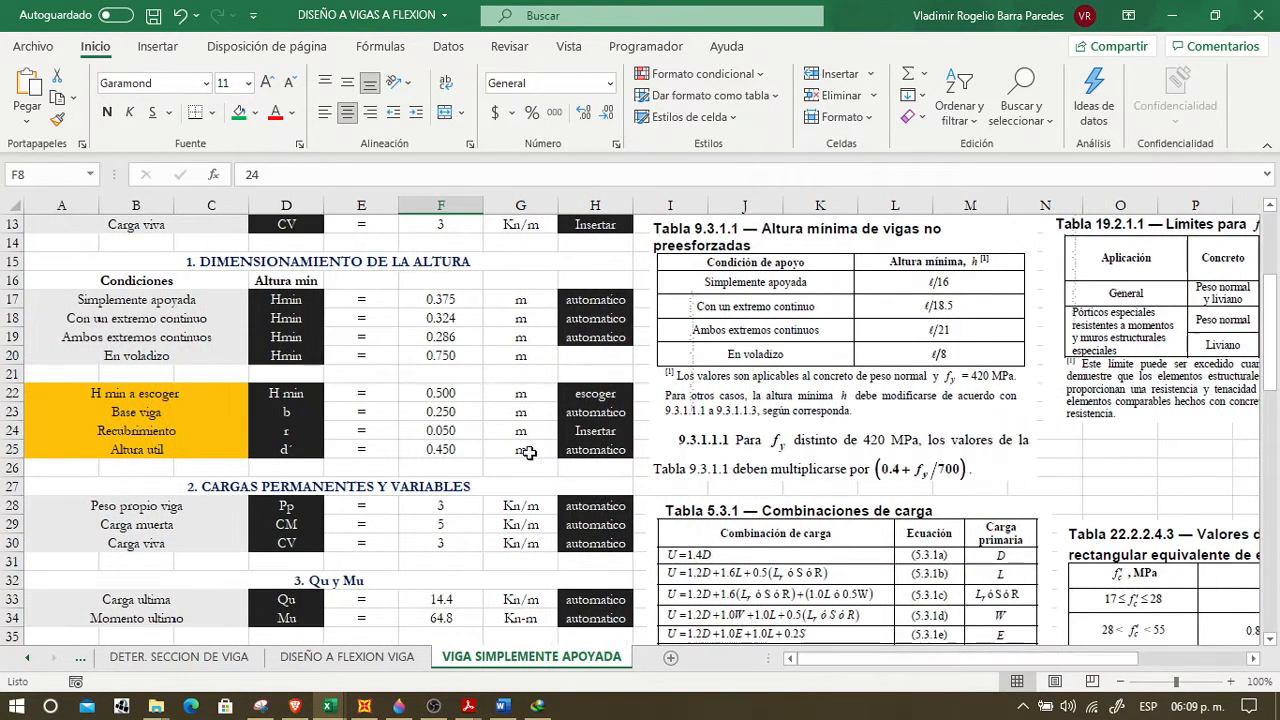
scroll(546, 463, up, 4)
- Try 23.5 Kn/m3 as the concrete's specific weight and set it back to 24 Kn/m3
click(441, 316)
click(432, 356)
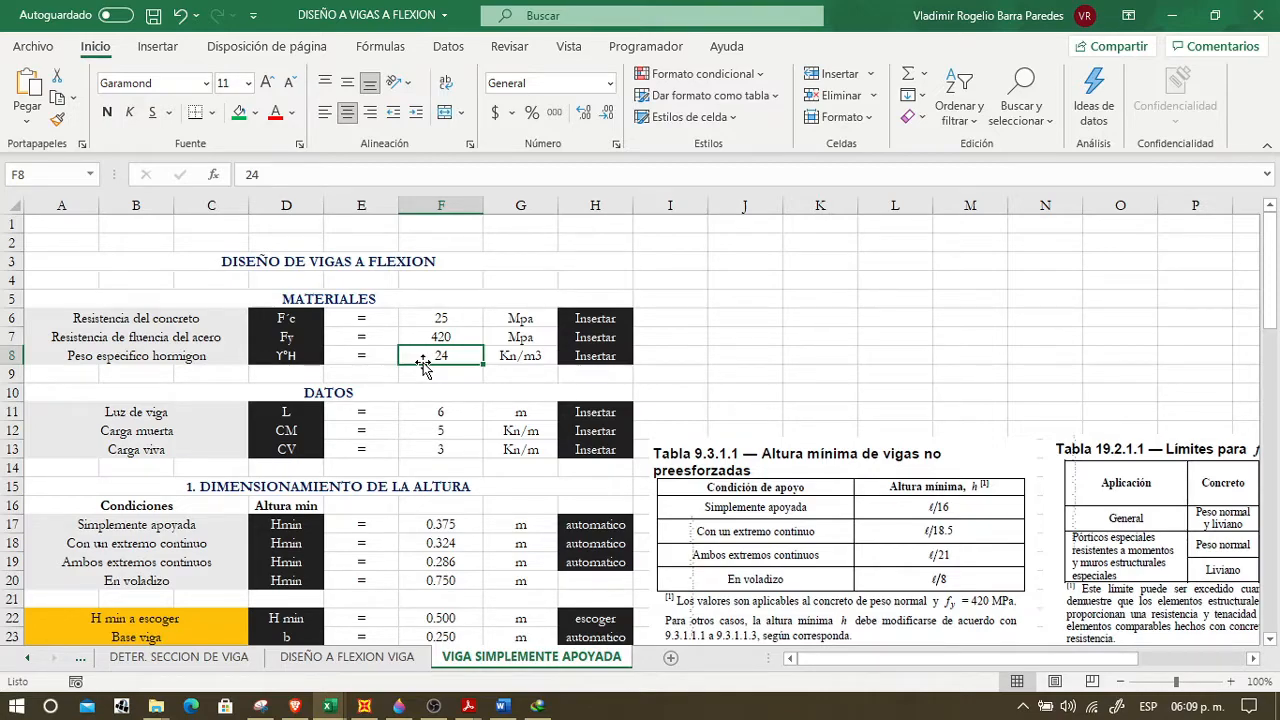
text(23.5)
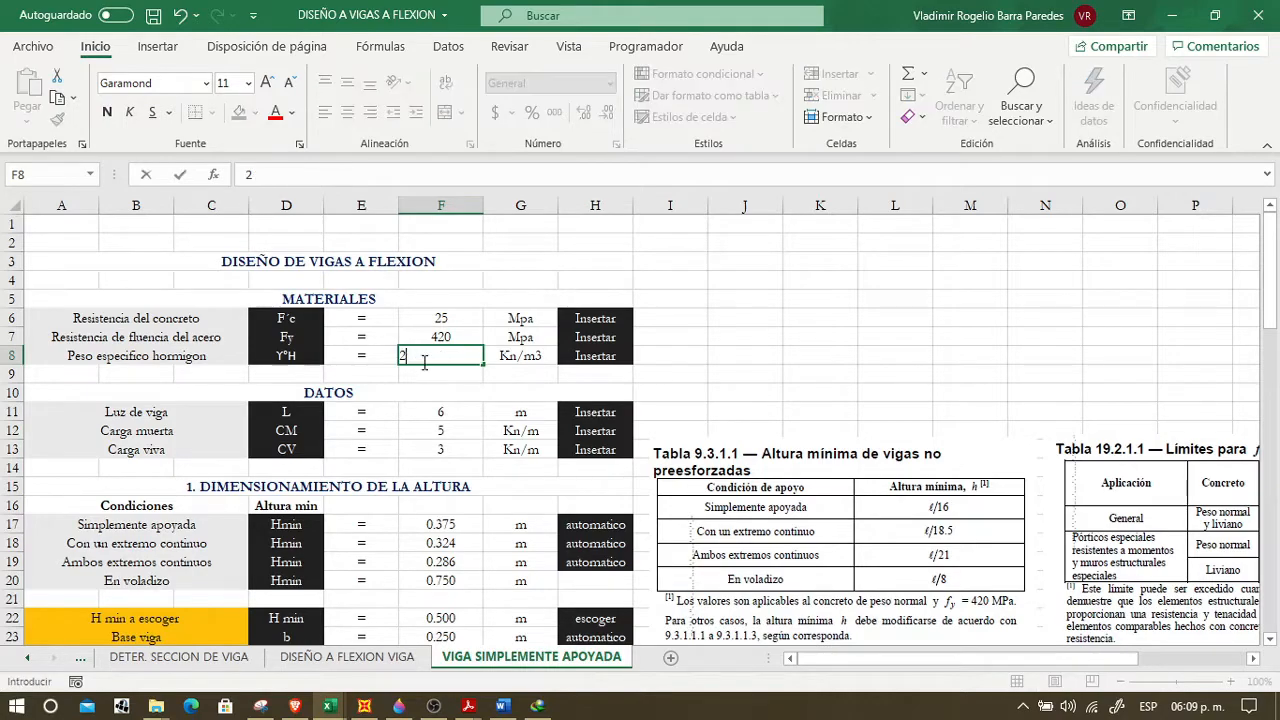
key(Return)
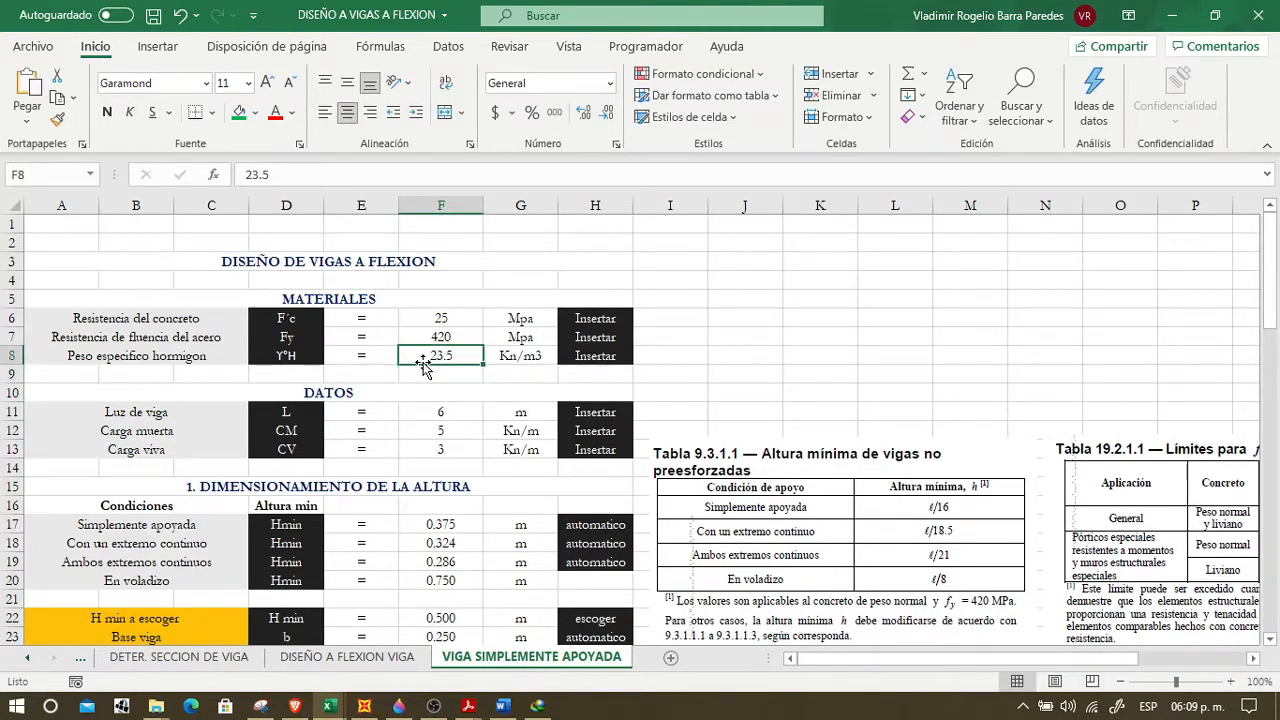
text(24)
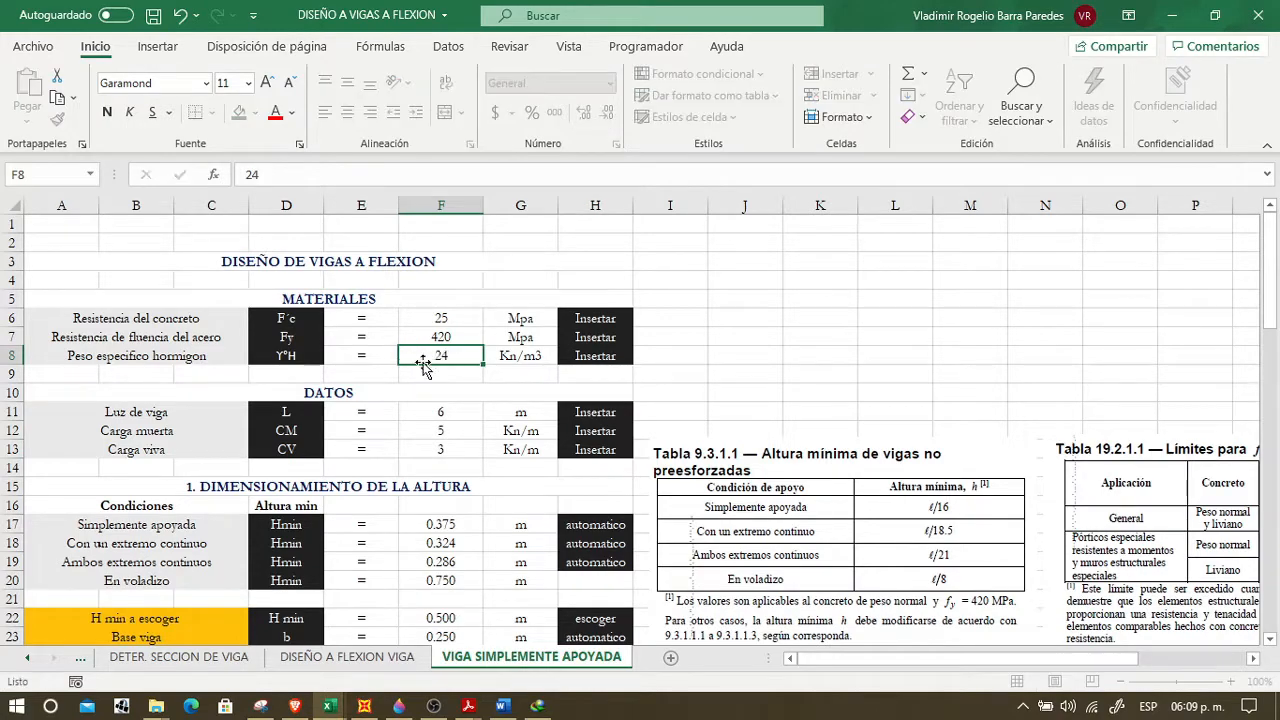
key(Return)
- Review the beam span (Luz de viga) row and its entry in the DATOS section
key(Down)
key(Down)
key(Up)
key(Down)
key(Left)
key(Left)
key(Left)
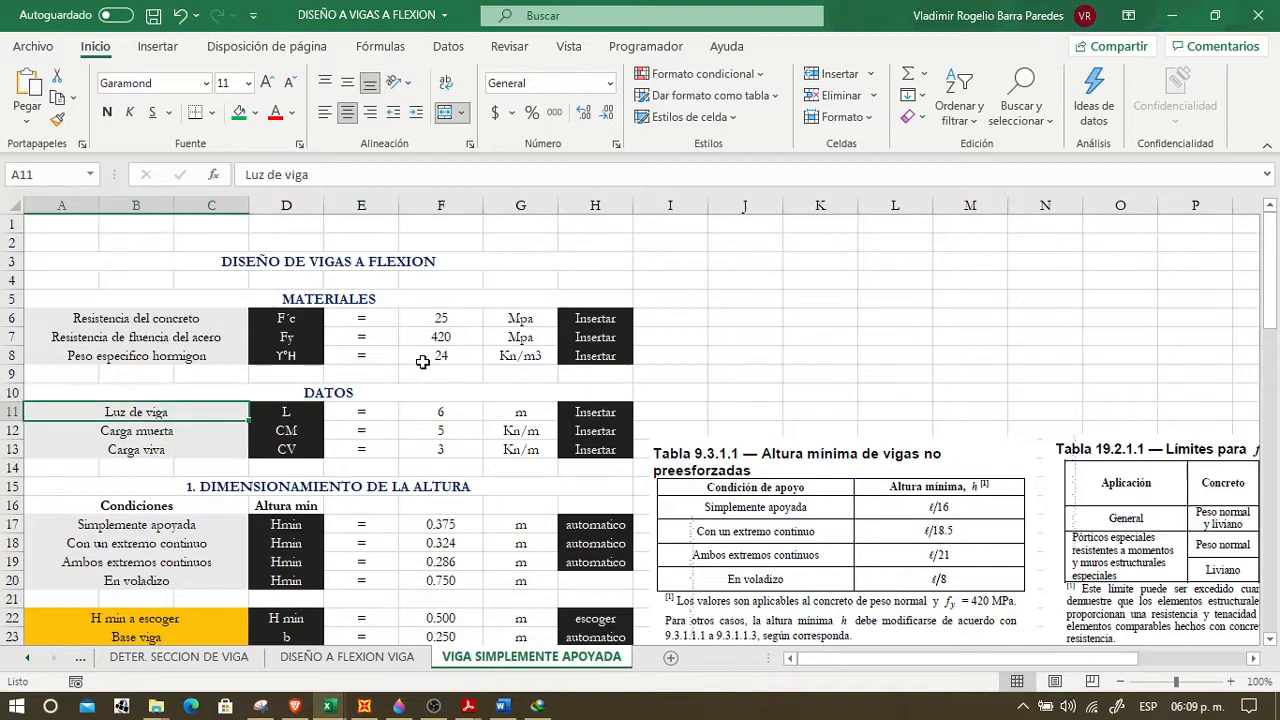
key(Right)
key(Right)
key(Right)
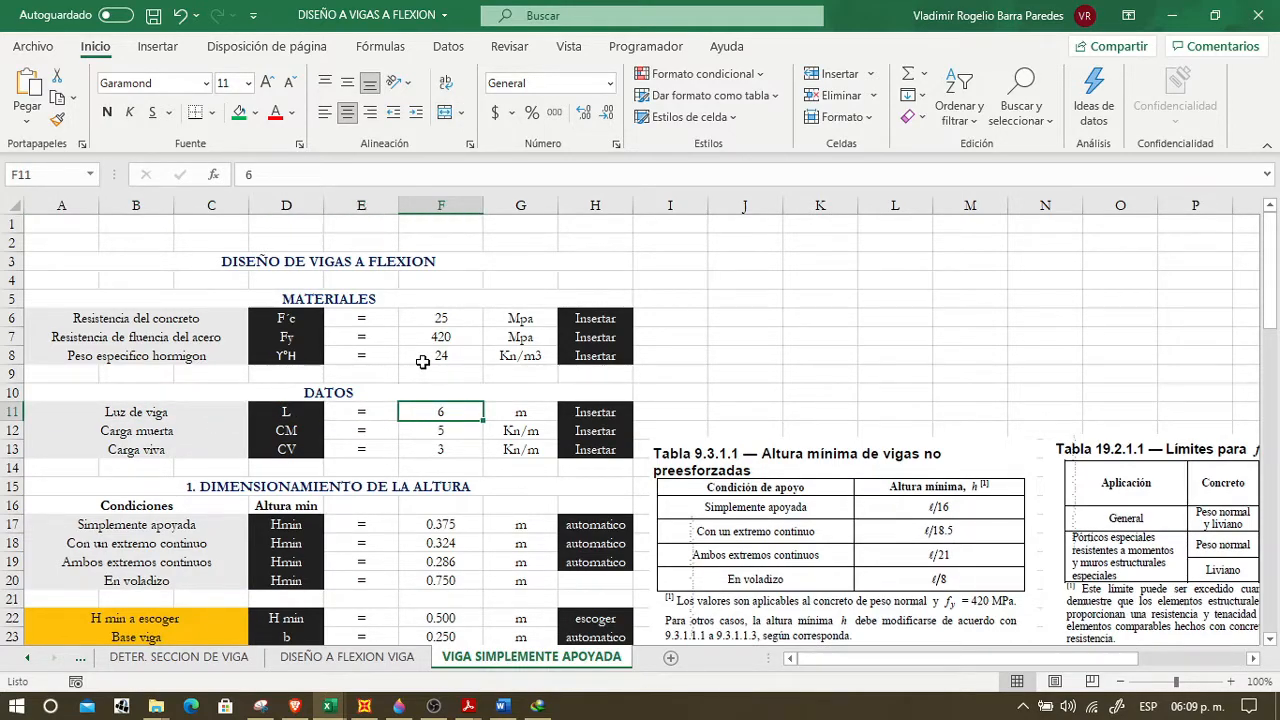
- Review the dead load (Carga muerta) row and its entry in the DATOS section
key(Down)
key(Left)
key(Left)
key(Left)
key(Right)
key(Right)
key(Right)
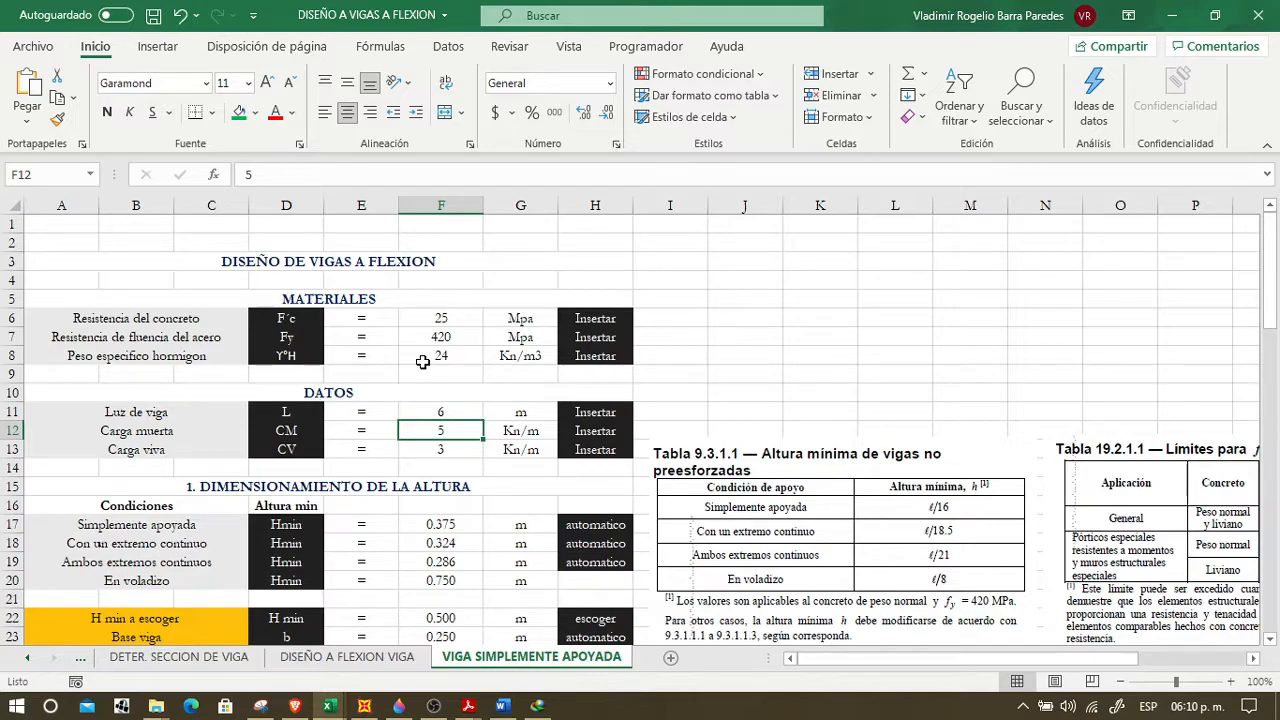
- Review the live load (Carga viva) row and its entry in the DATOS section
key(Return)
key(Left)
key(Left)
key(Left)
key(Right)
key(Right)
key(Right)
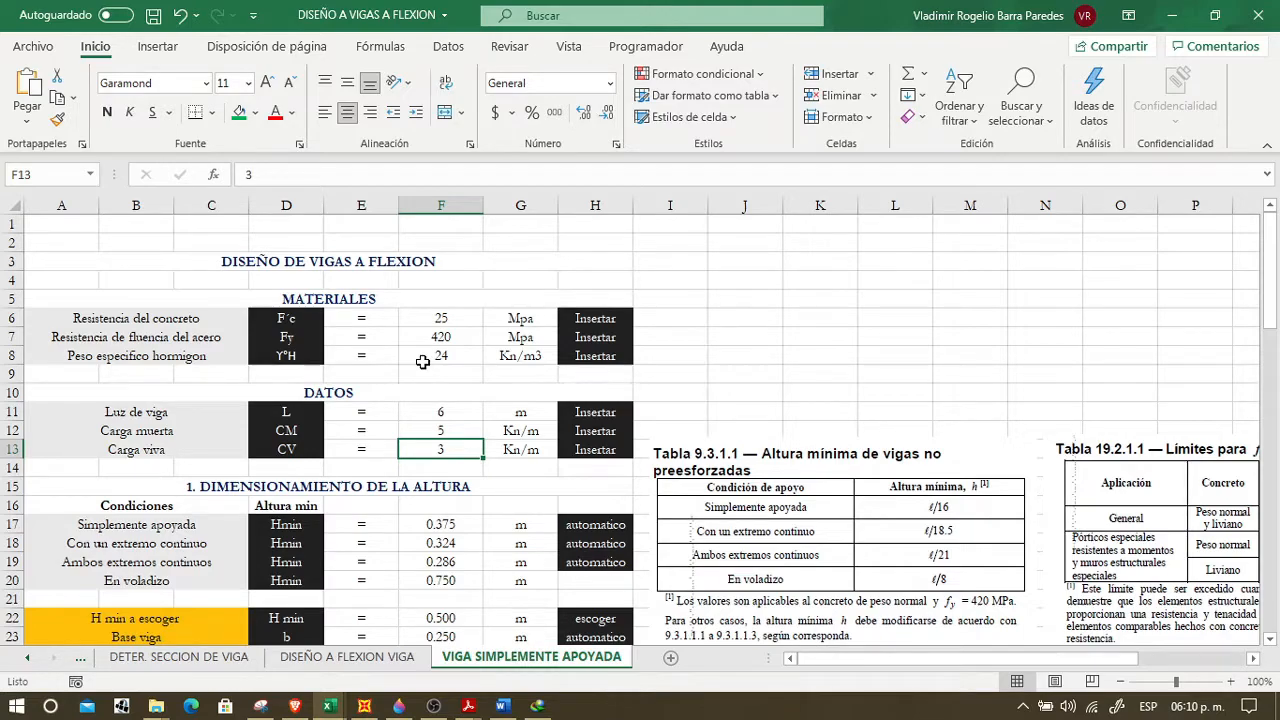
- Review the material properties and load entries in the MATERIALES and DATOS sections
key(Down)
key(Down)
key(Up)
key(Down)
key(Up)
key(Up)
key(Up)
key(Up)
key(Up)
key(Up)
key(Up)
key(Up)
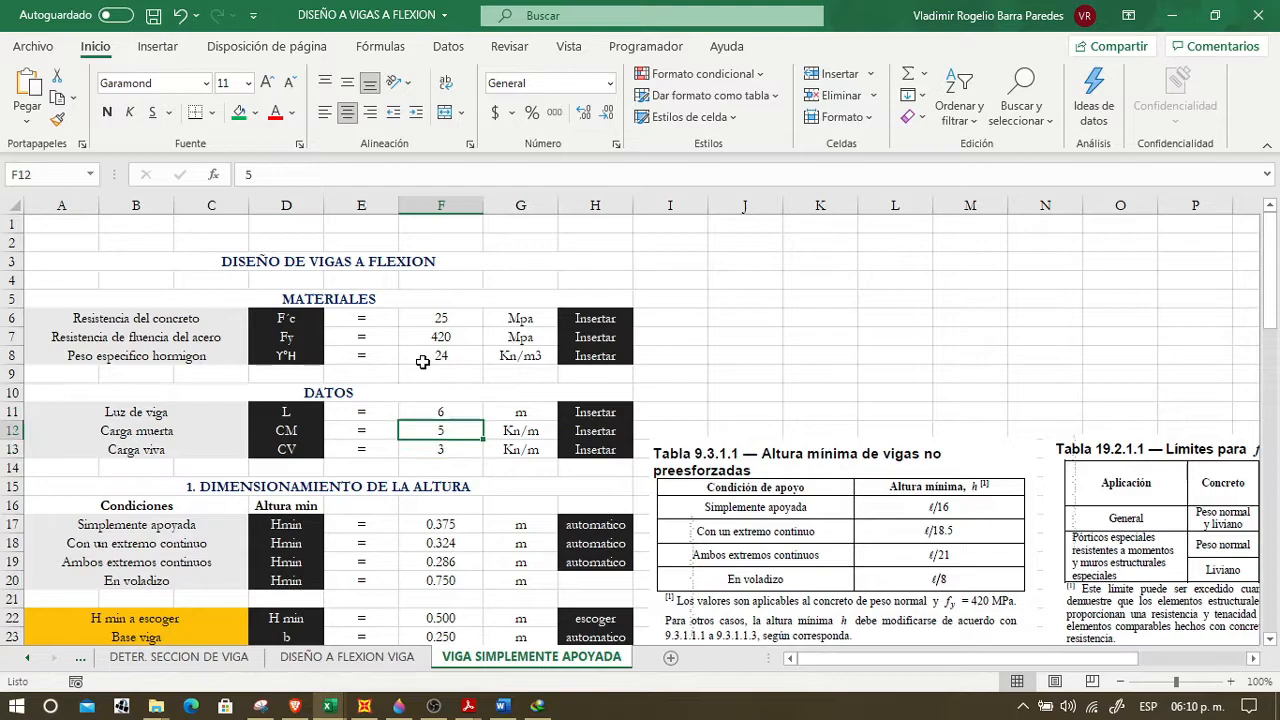
key(Up)
key(Down)
key(Down)
key(Down)
key(Down)
key(Down)
key(Down)
key(Down)
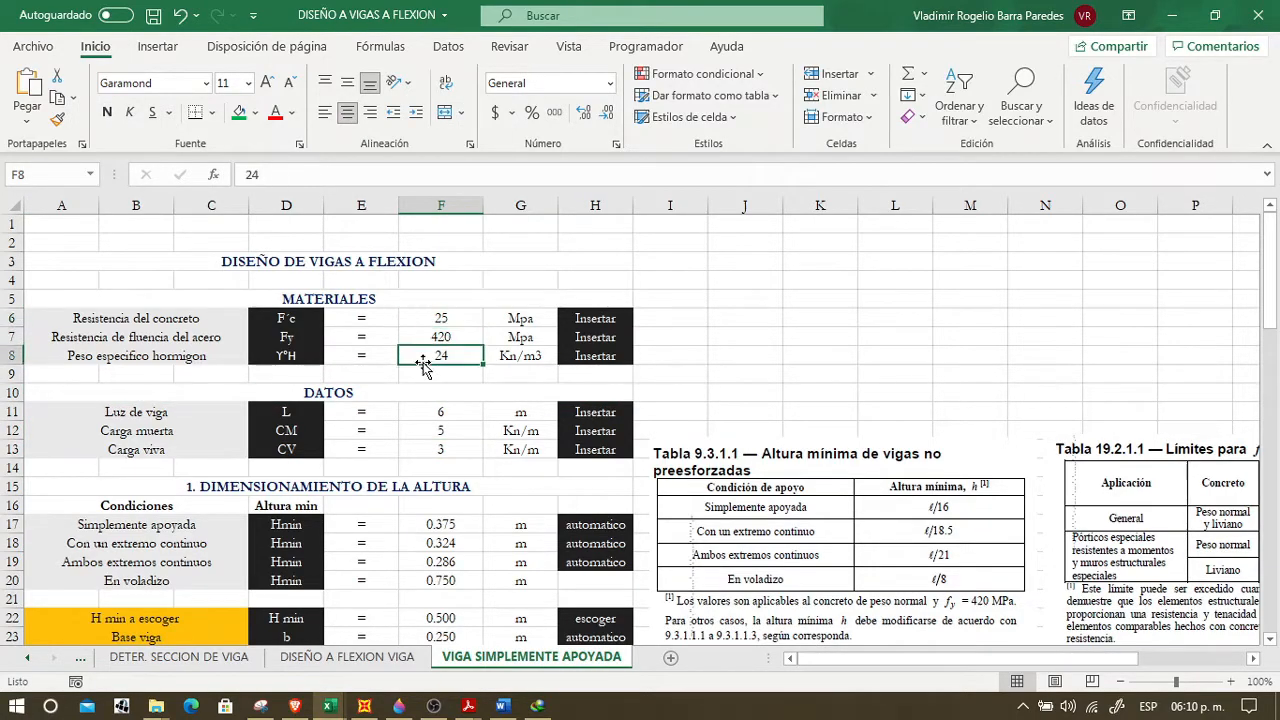
- Review the DIMENSIONAMIENTO DE LA ALTURA section from its heading down to the H min a escoger row
key(Down)
key(Down)
key(Down)
key(Down)
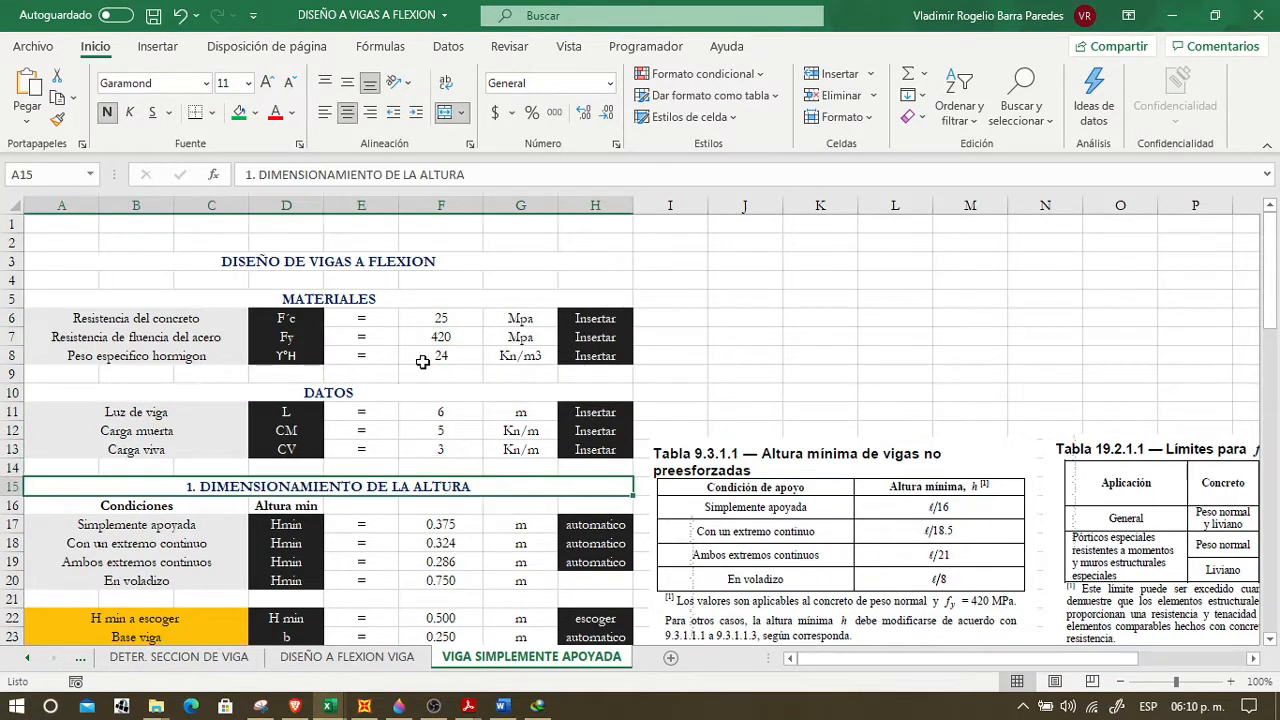
key(Down)
key(Down)
key(Down)
key(Down)
key(Down)
key(Down)
key(Down)
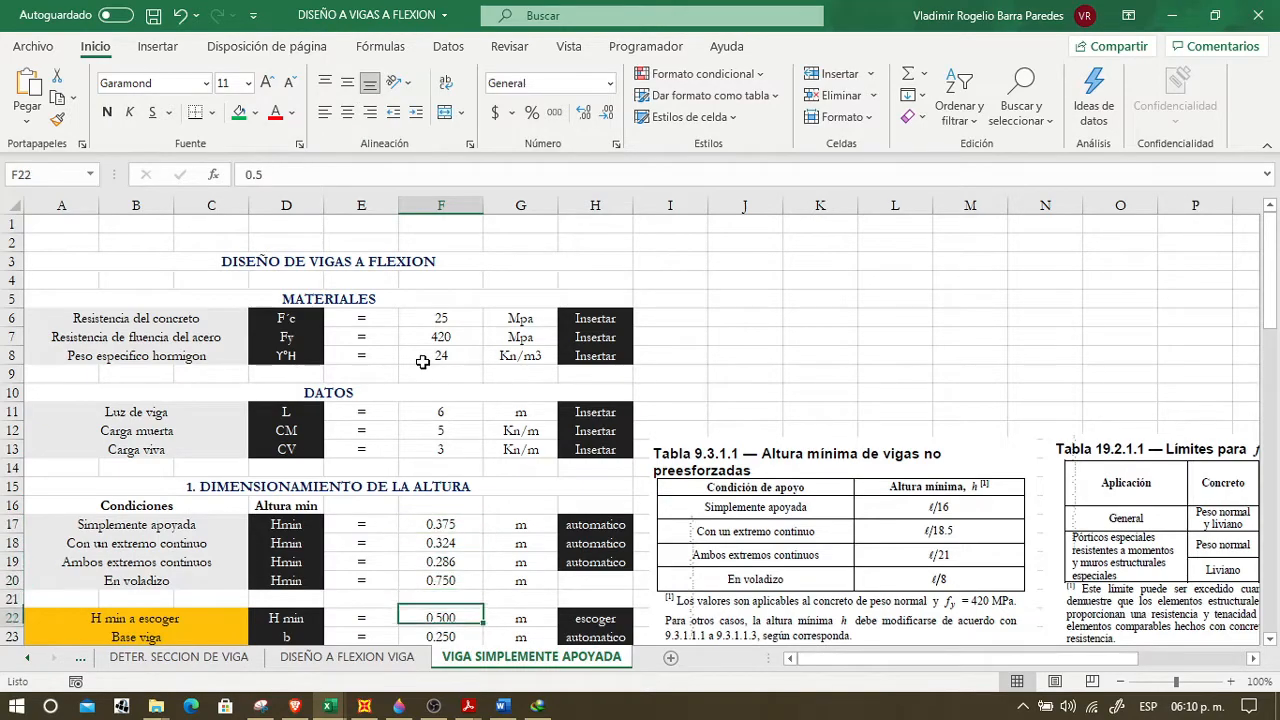
key(Up)
key(Up)
key(Up)
key(Up)
key(Up)
key(Up)
key(Up)
key(Up)
key(Up)
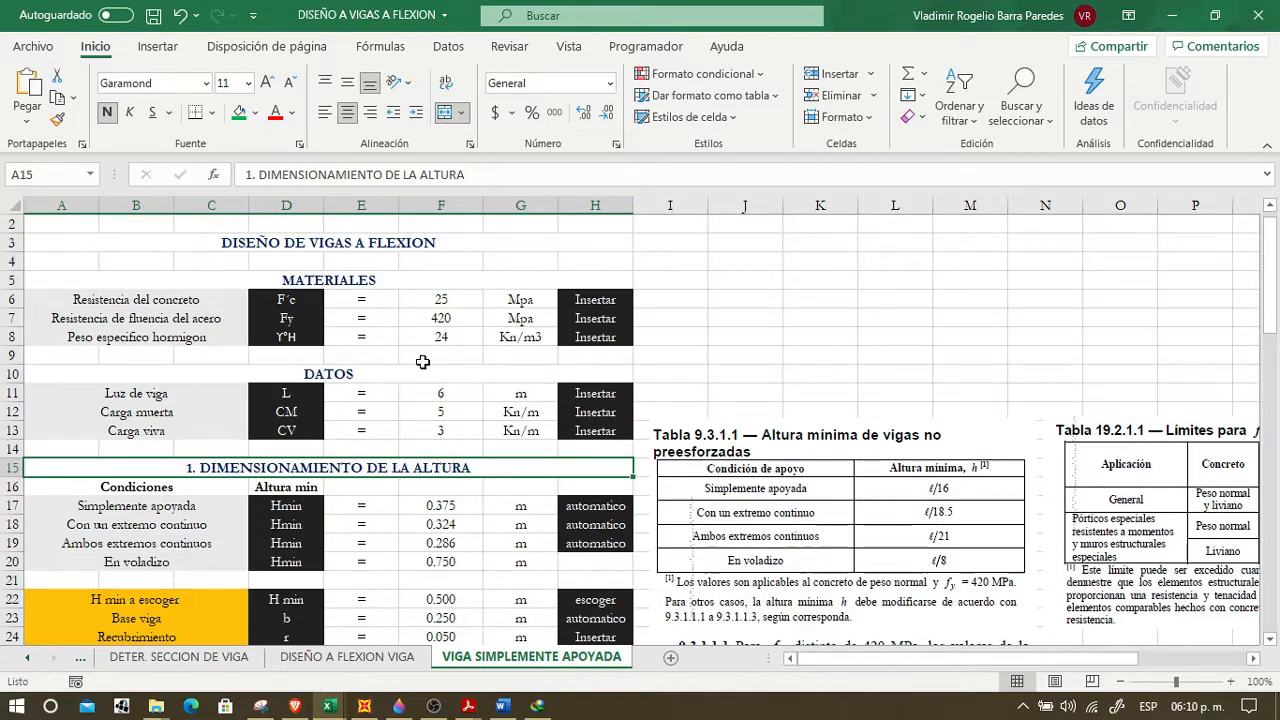
key(Down)
key(Down)
key(Up)
key(Up)
key(Up)
key(Up)
key(Up)
key(Down)
key(Down)
key(Down)
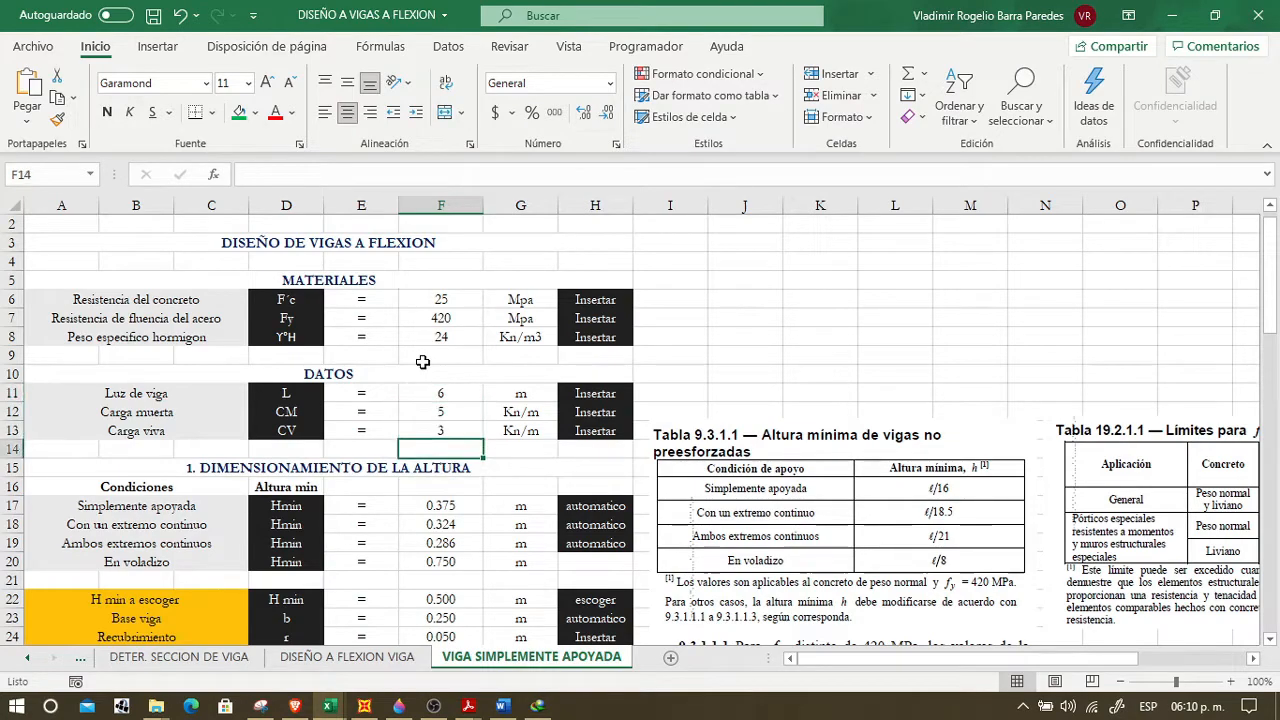
- Examine Table 9.3.1.1 with the minimum heights of non-prestressed beams beside the height section
key(Right)
key(Right)
key(Right)
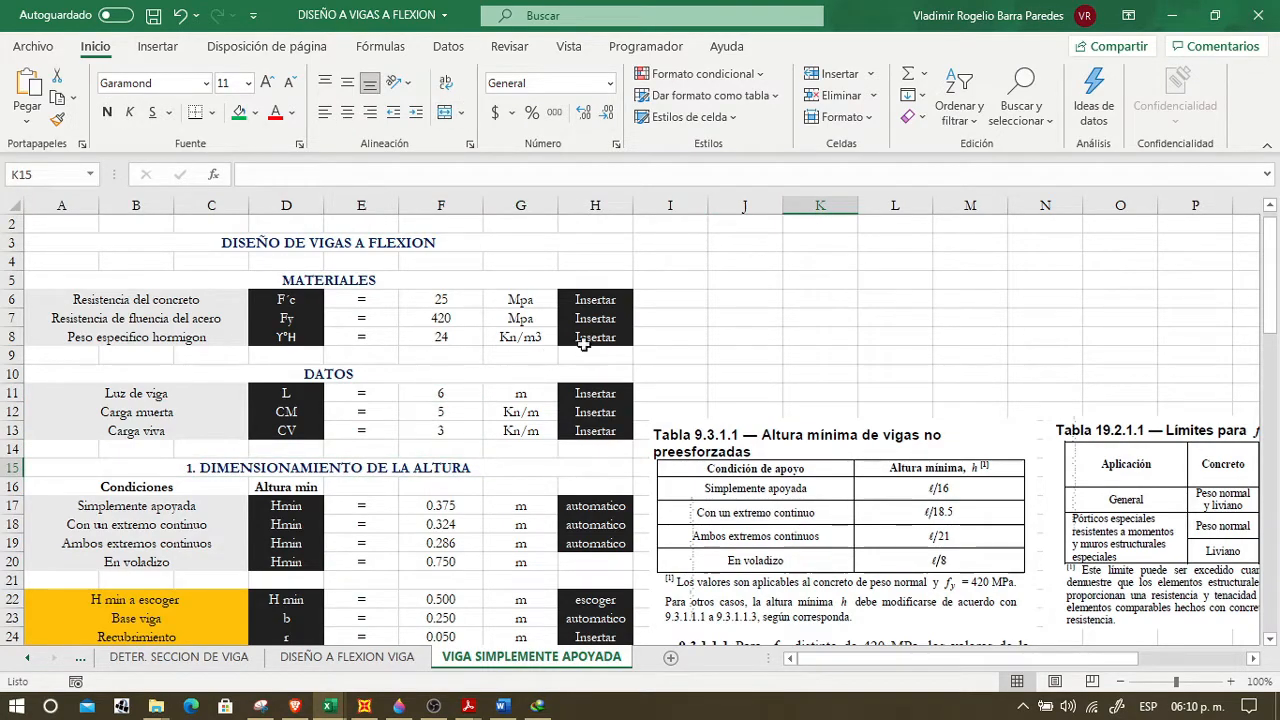
drag(1274, 322, 1275, 337)
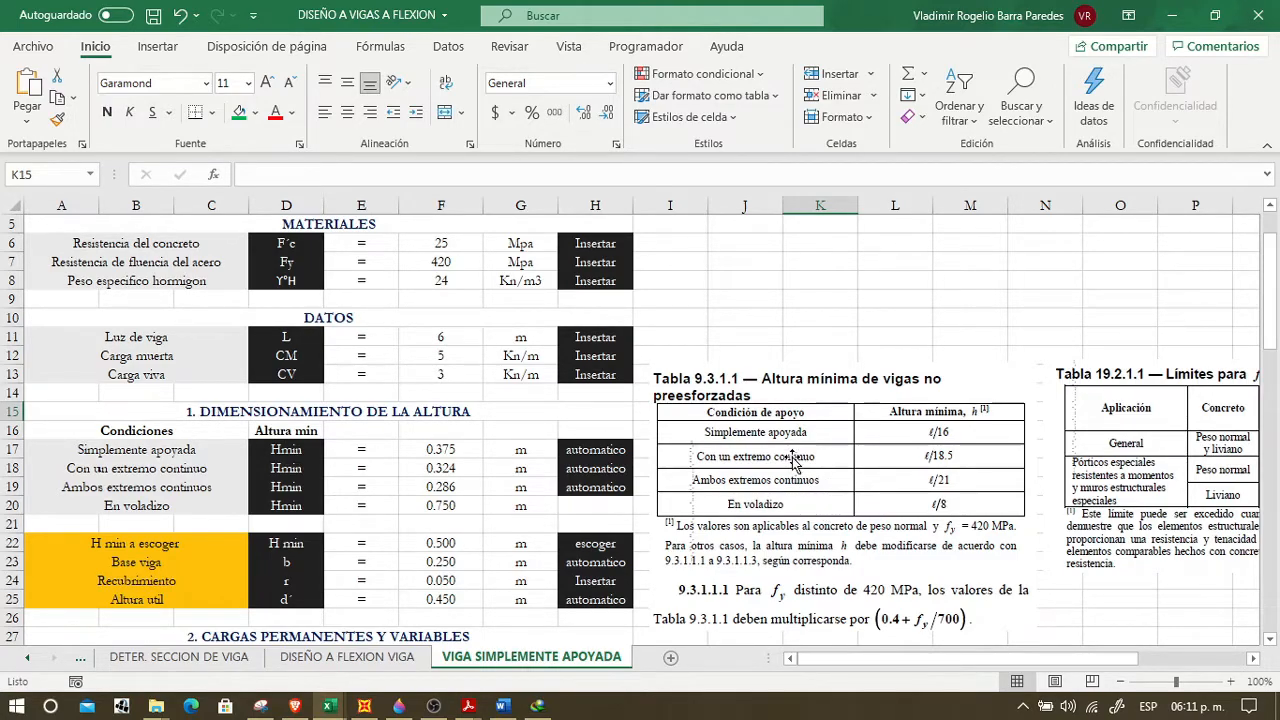
- Switch to Paint 3D and undo the sketch strokes until only the simply supported beam remains
click(398, 706)
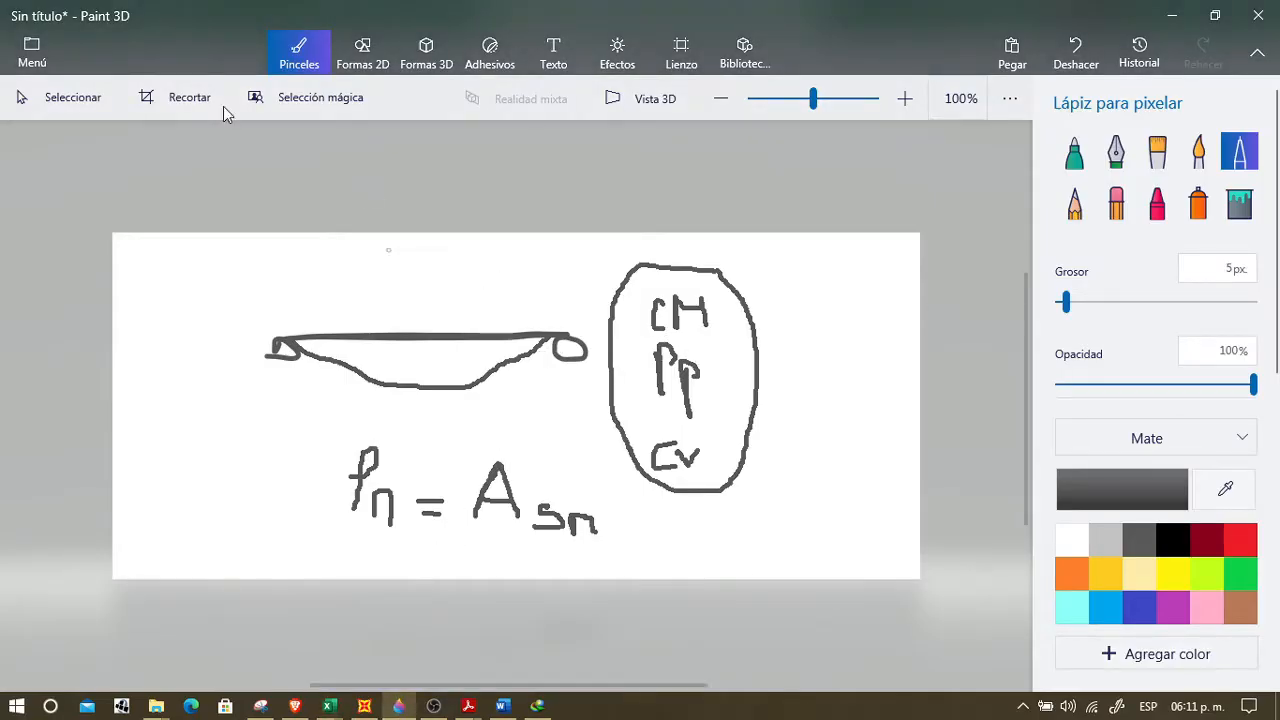
key(ctrl+z)
key(ctrl+z)
key(ctrl+z)
key(ctrl+z)
key(ctrl+z)
key(ctrl+z)
key(ctrl+z)
key(ctrl+z)
key(ctrl+z)
key(ctrl+z)
key(ctrl+z)
key(ctrl+z)
key(ctrl+z)
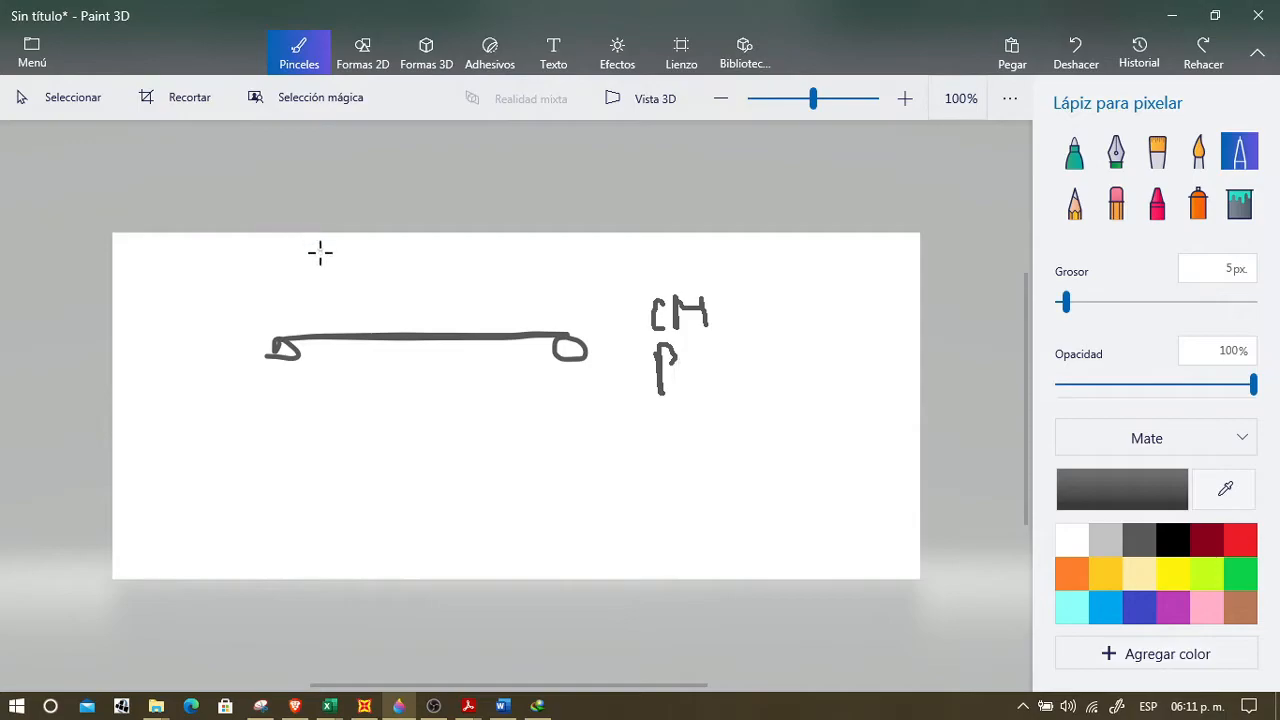
key(ctrl+z)
- Sketch three more beams below the first: a two-span beam, a three-span beam and a continuous beam with a cantilever end
mouse_move(267, 423)
mouse_down()
mouse_move(278, 400)
mouse_move(293, 430)
mouse_move(270, 424)
mouse_move(290, 402)
mouse_move(423, 403)
mouse_move(441, 425)
mouse_move(440, 408)
mouse_move(612, 393)
mouse_move(583, 403)
mouse_up()
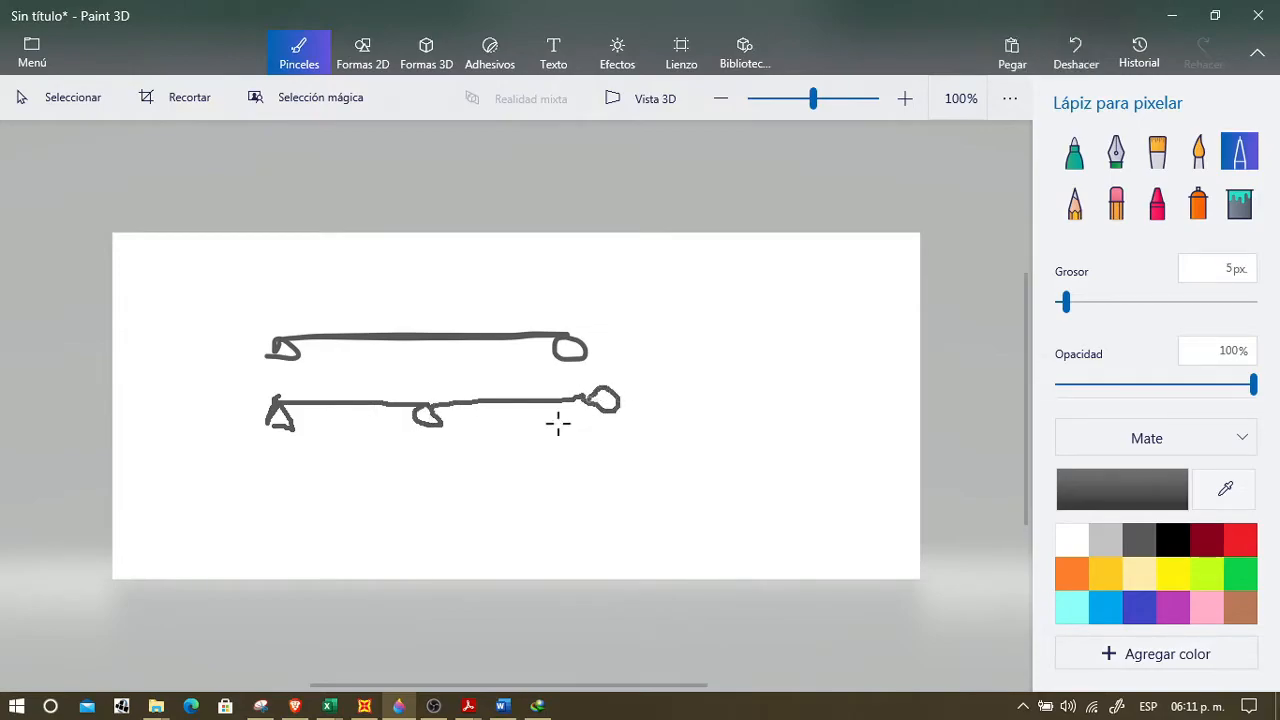
mouse_move(417, 471)
mouse_down()
mouse_move(410, 490)
mouse_move(421, 477)
mouse_move(551, 471)
mouse_move(574, 491)
mouse_move(563, 471)
mouse_up()
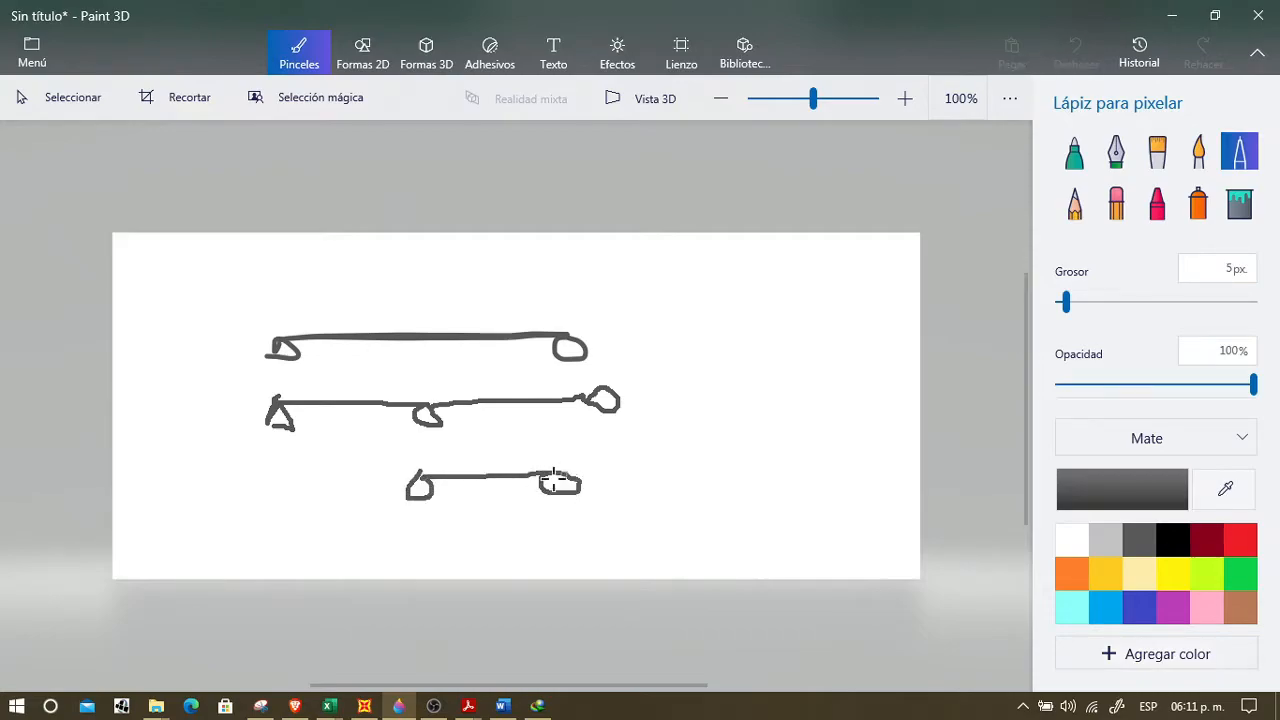
mouse_move(420, 477)
mouse_down()
mouse_move(269, 474)
mouse_move(274, 486)
mouse_move(256, 492)
mouse_up()
mouse_move(563, 471)
mouse_down()
mouse_move(697, 471)
mouse_move(706, 486)
mouse_move(699, 472)
mouse_up()
mouse_move(274, 531)
mouse_down()
mouse_move(465, 531)
mouse_move(446, 551)
mouse_move(560, 526)
mouse_move(586, 543)
mouse_move(592, 530)
mouse_move(652, 526)
mouse_up()
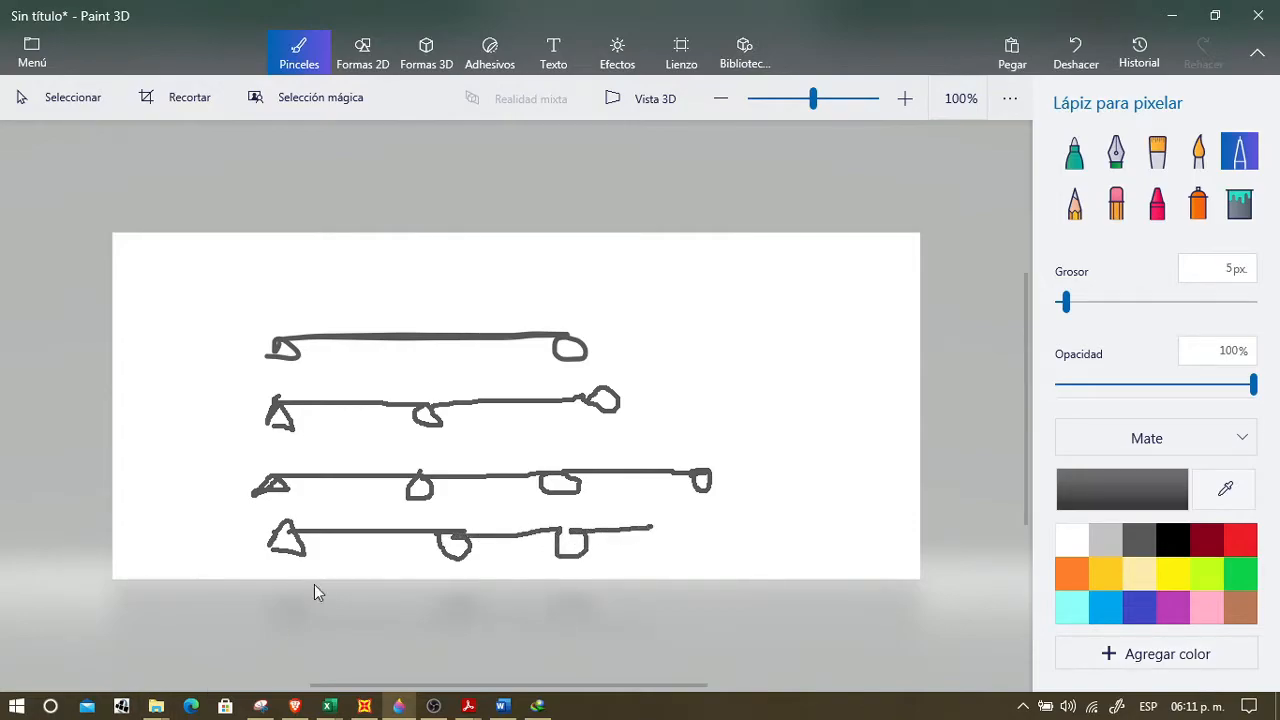
- Switch back to the Excel spreadsheet and compare the Luz de viga entry with the span ratios in Table 9.3.1.1
key(alt+Tab)
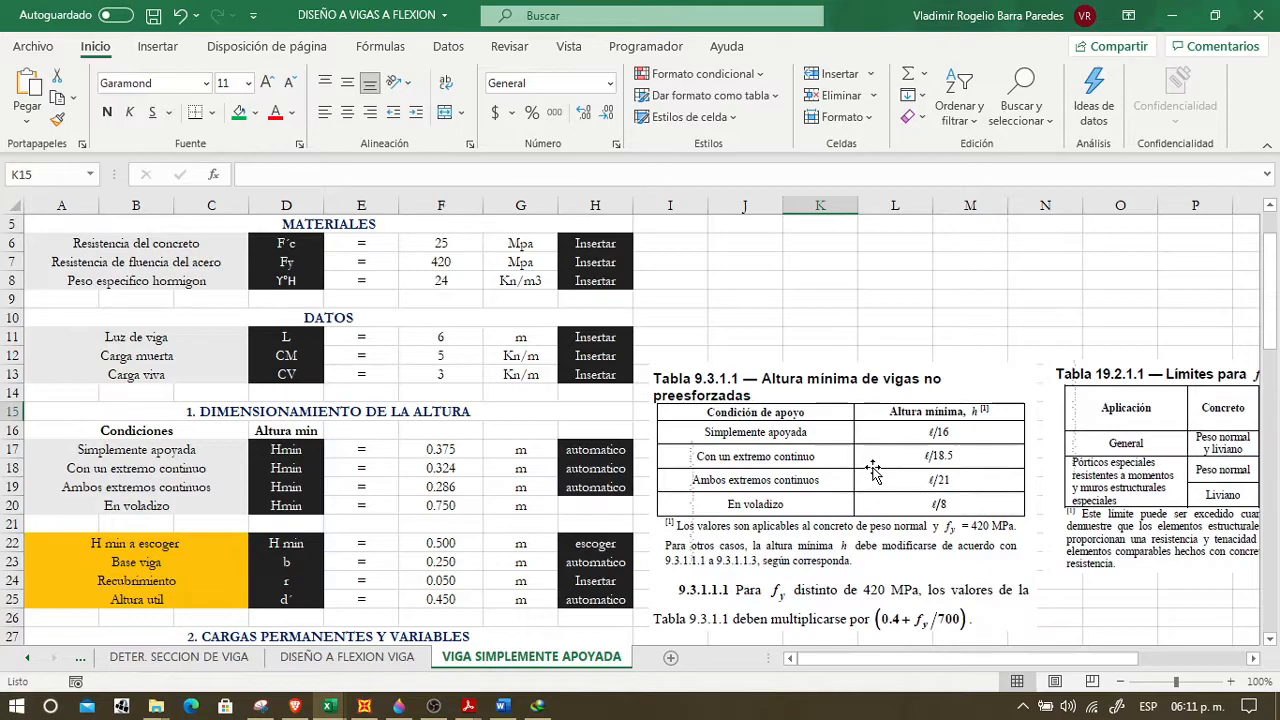
scroll(490, 458, up, 2)
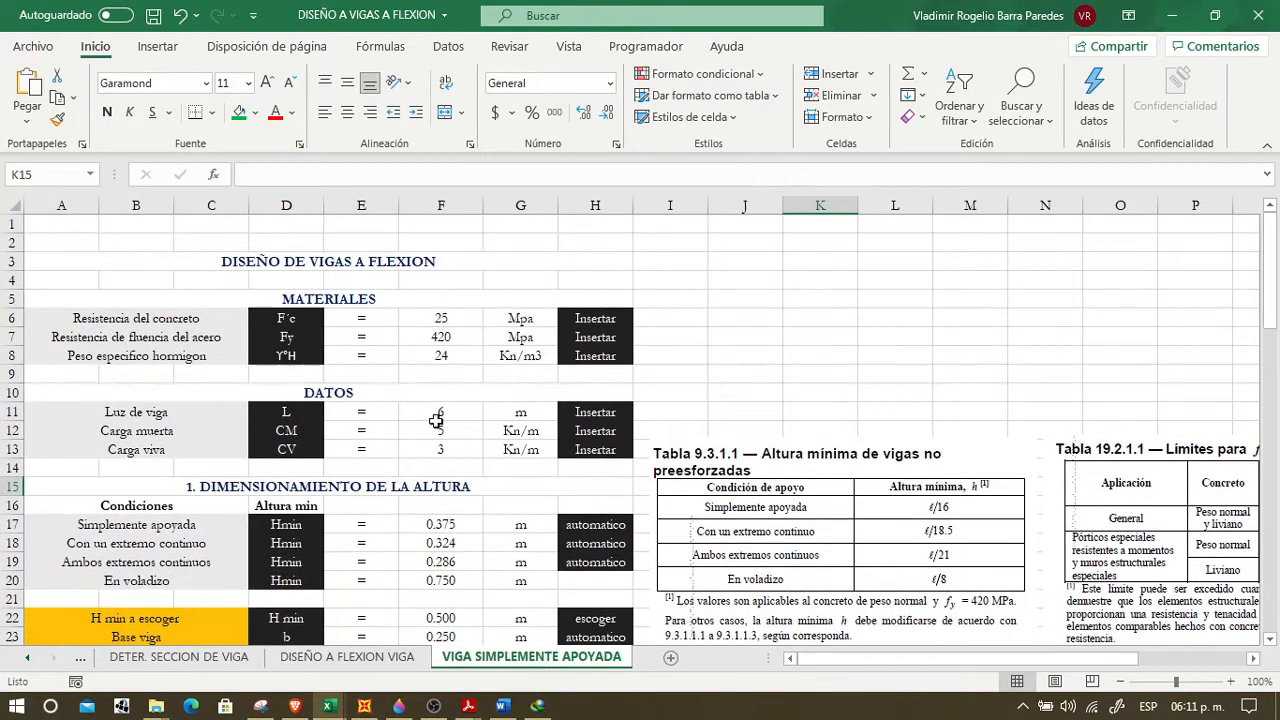
scroll(797, 512, down, 4)
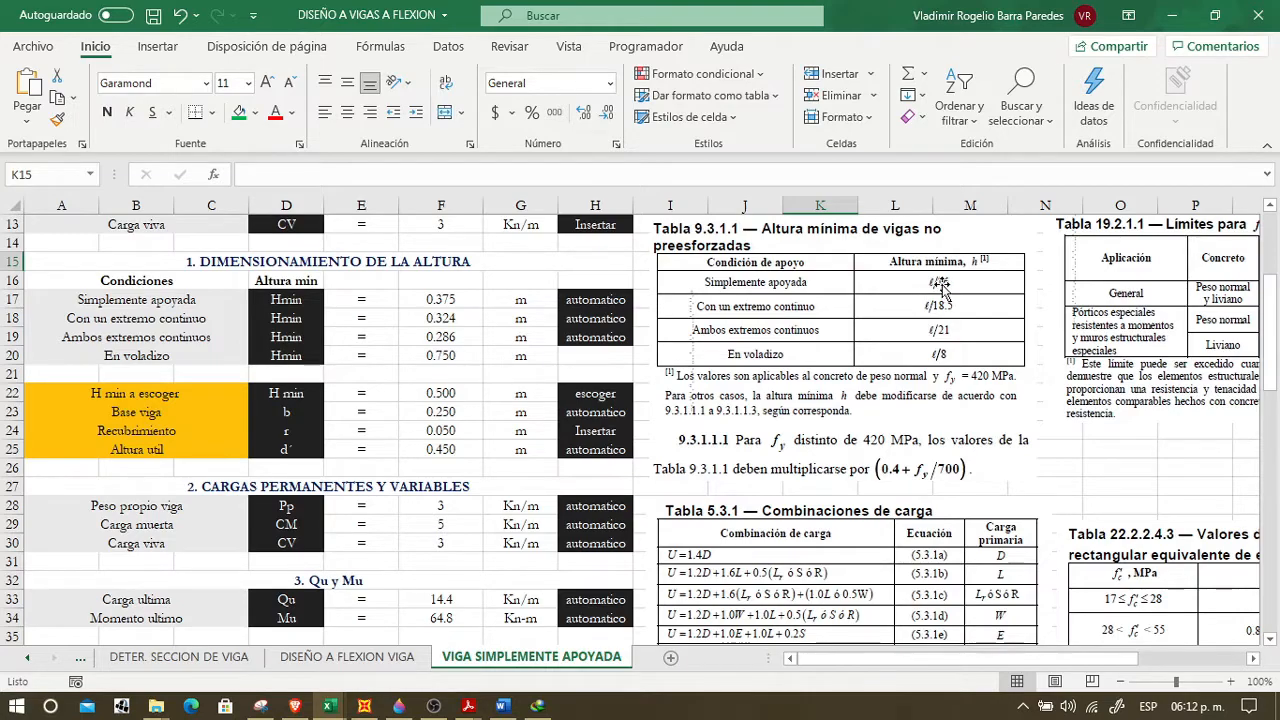
scroll(963, 263, up, 4)
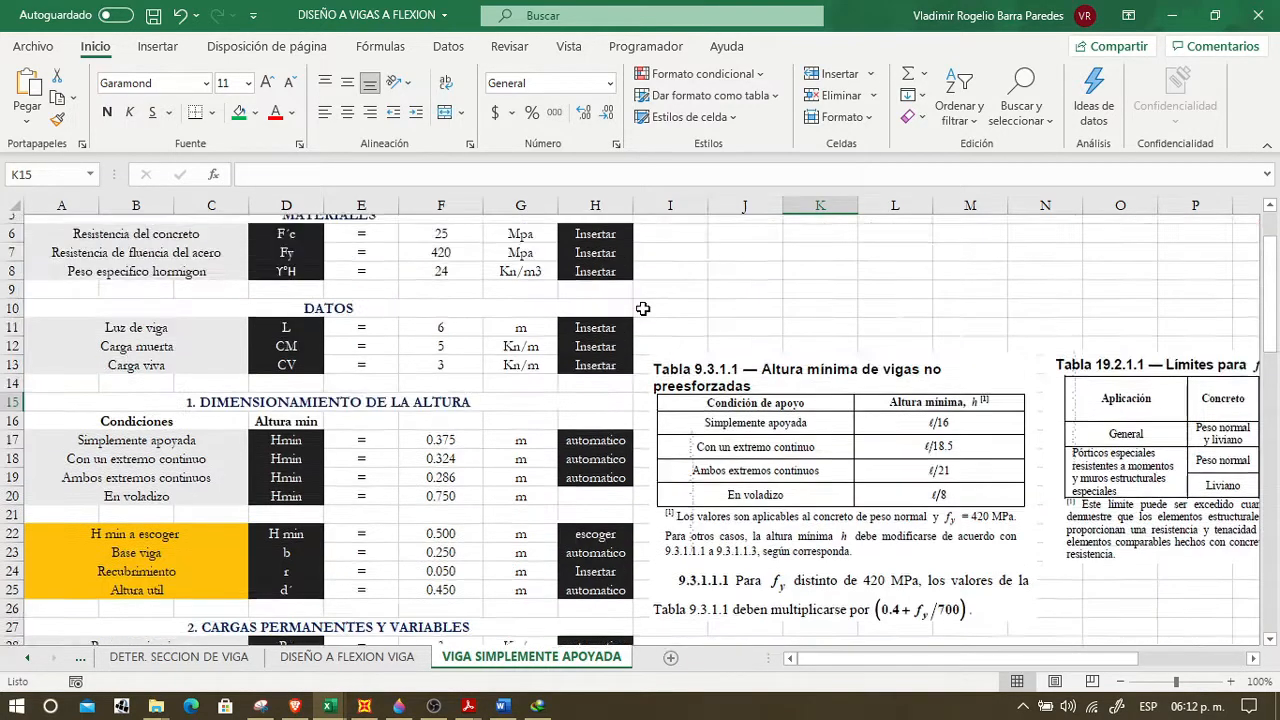
click(441, 412)
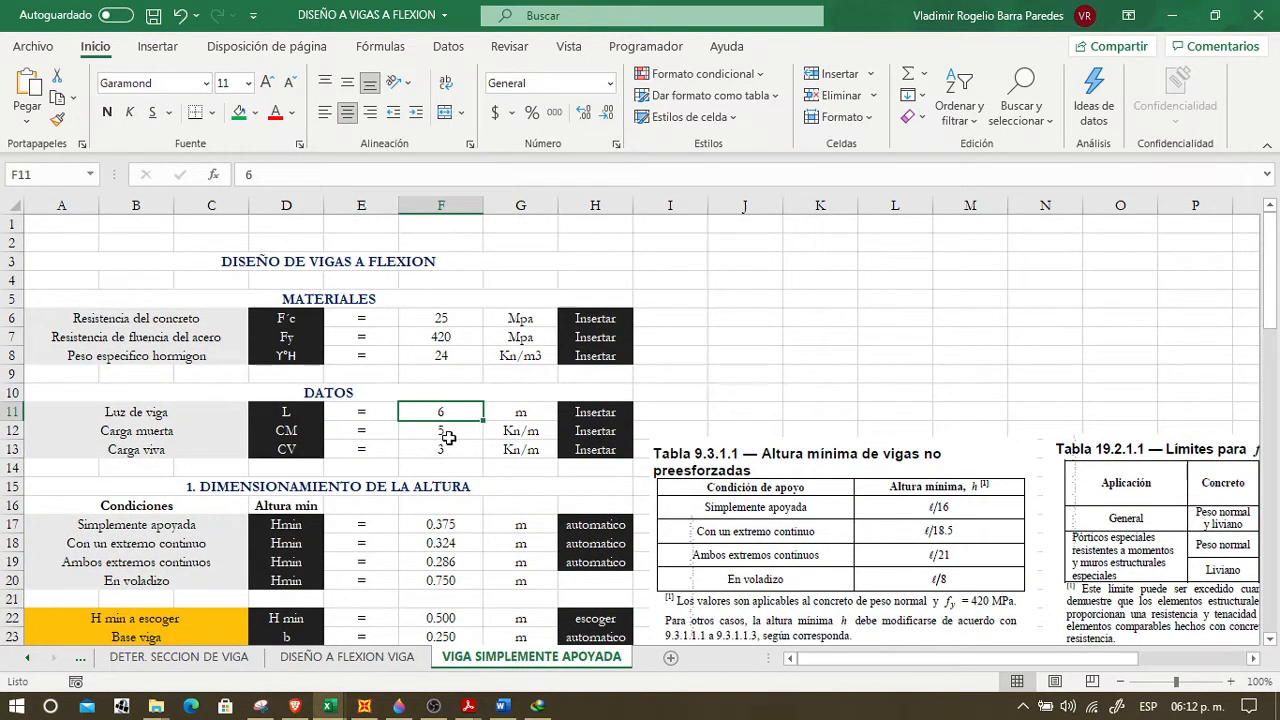
- Inspect the Hmin formulas for the four support conditions in F17 to F20
click(440, 522)
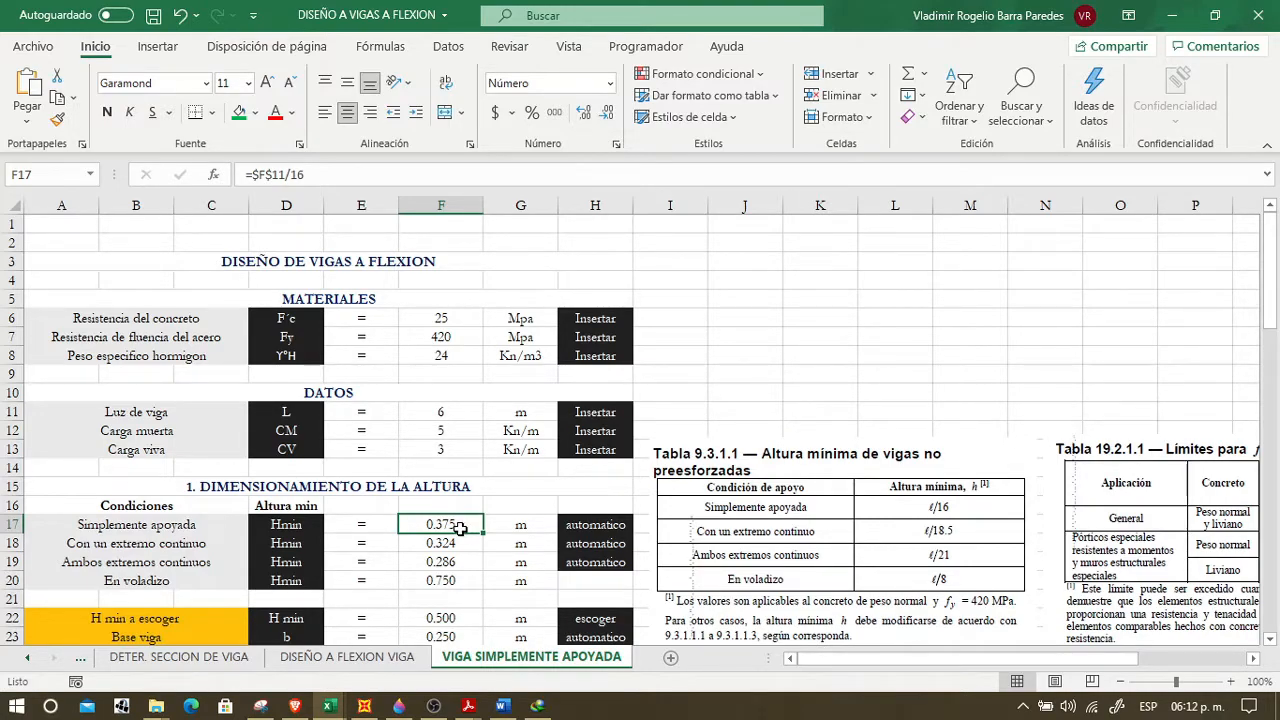
scroll(460, 527, down, 4)
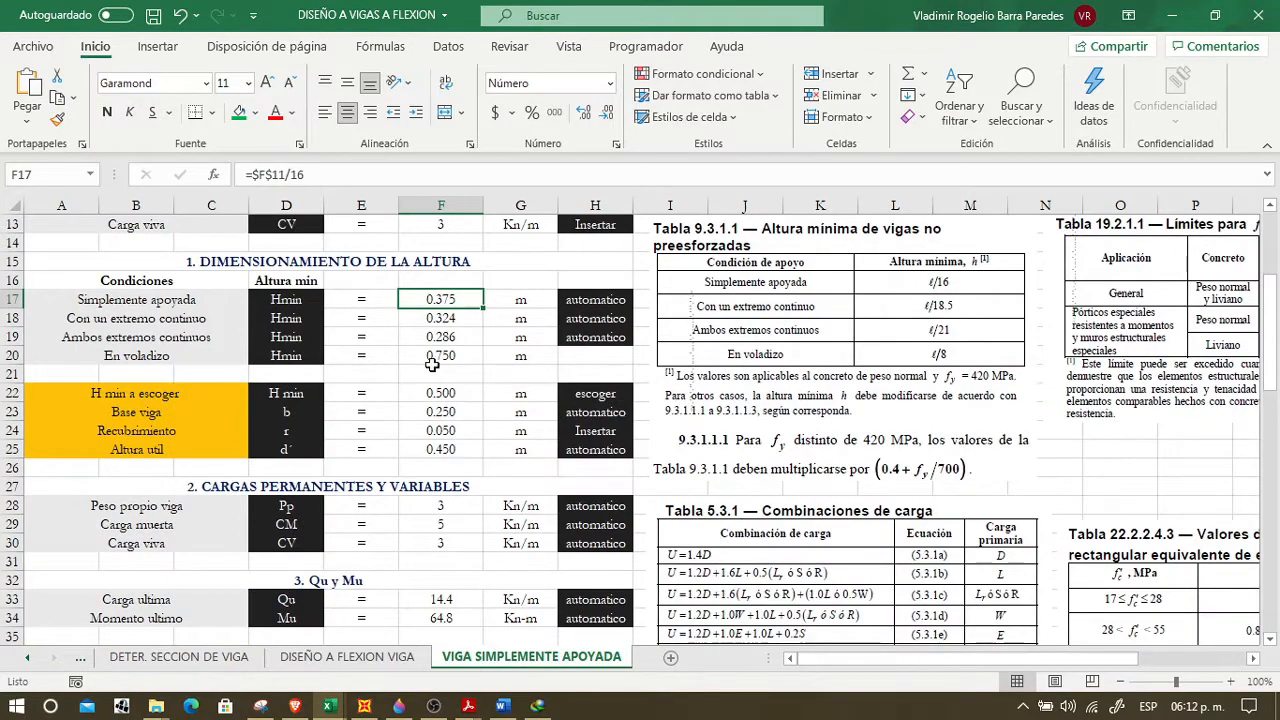
click(445, 325)
click(447, 340)
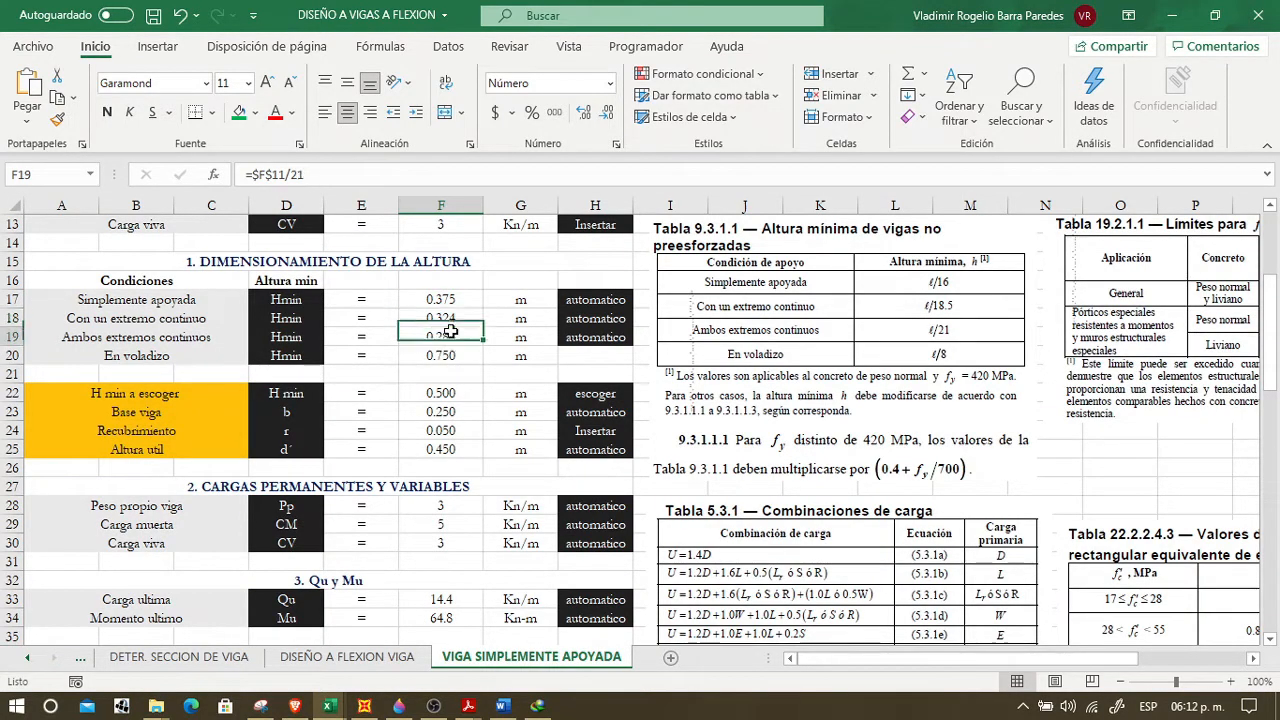
click(444, 352)
scroll(445, 380, up, 4)
scroll(443, 391, down, 4)
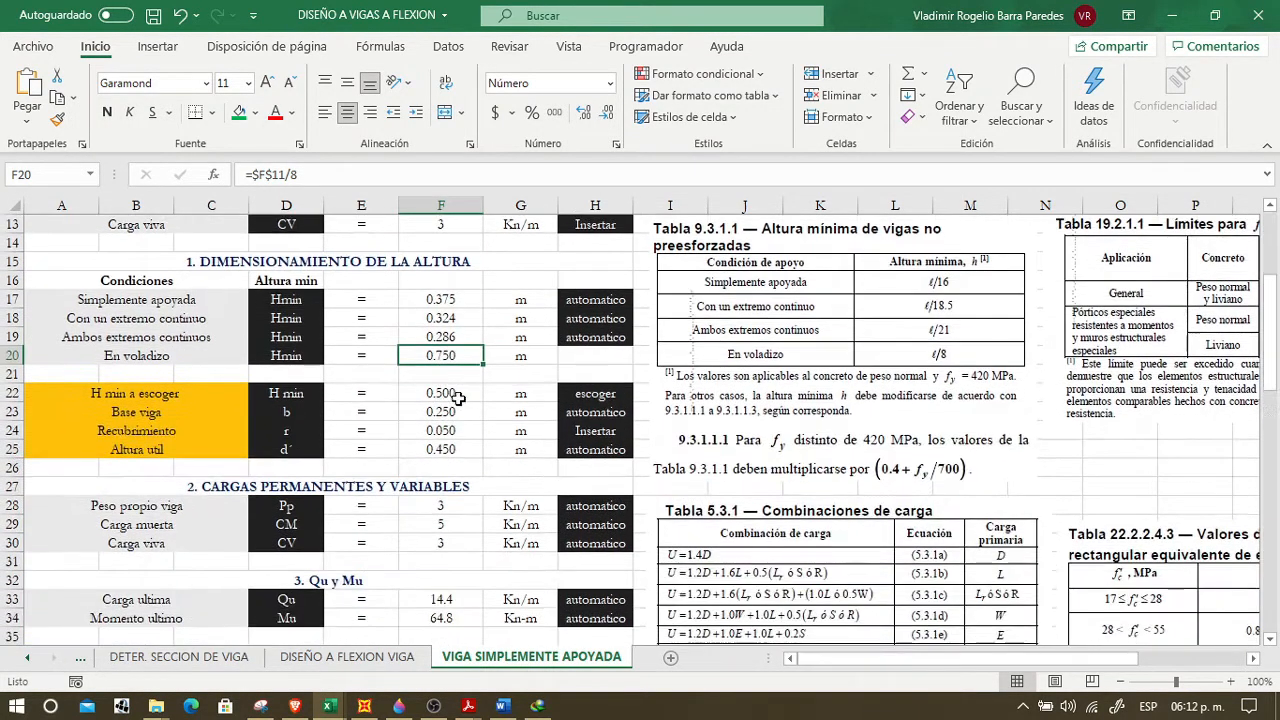
- Compare the minimum heights of the simply supported, one-end continuous, both-ends continuous and cantilever conditions
click(458, 300)
click(462, 318)
click(462, 337)
click(459, 354)
click(464, 334)
click(464, 318)
click(466, 300)
click(467, 320)
click(468, 336)
click(462, 355)
click(465, 339)
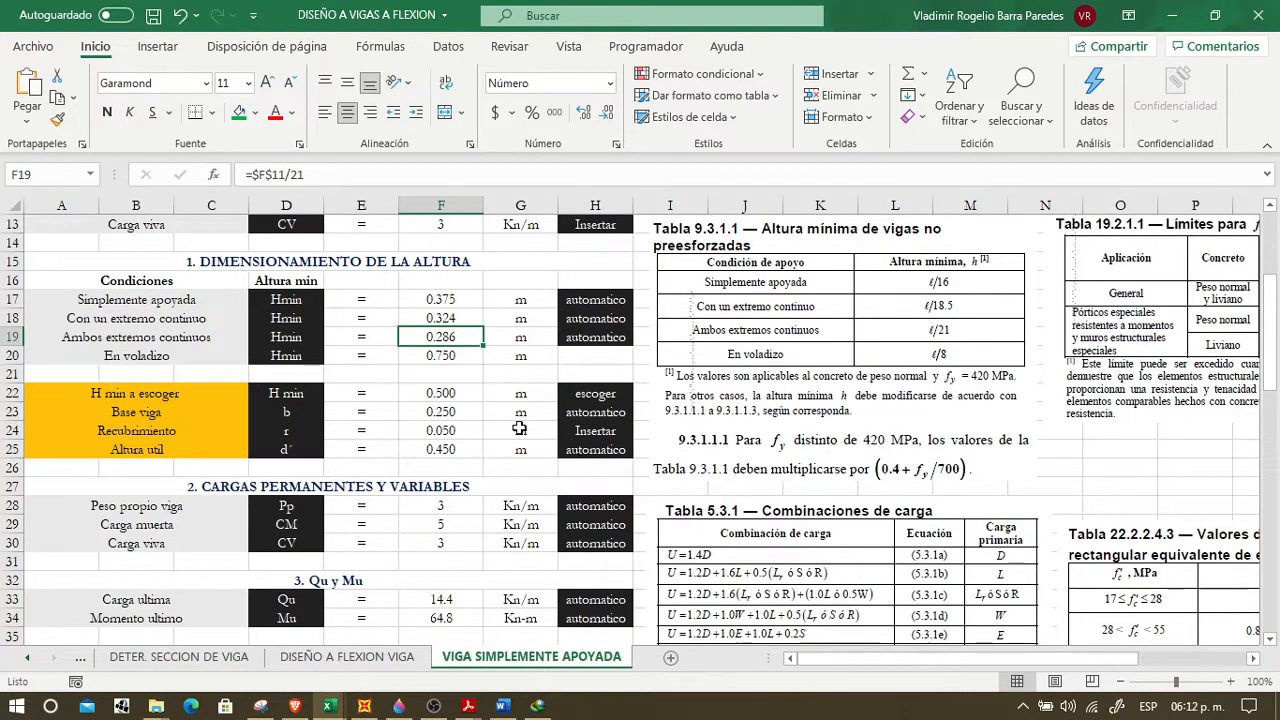
click(445, 298)
click(457, 338)
- Link H min a escoger to the simply supported minimum height with =F17 and check the Base viga formula
click(446, 392)
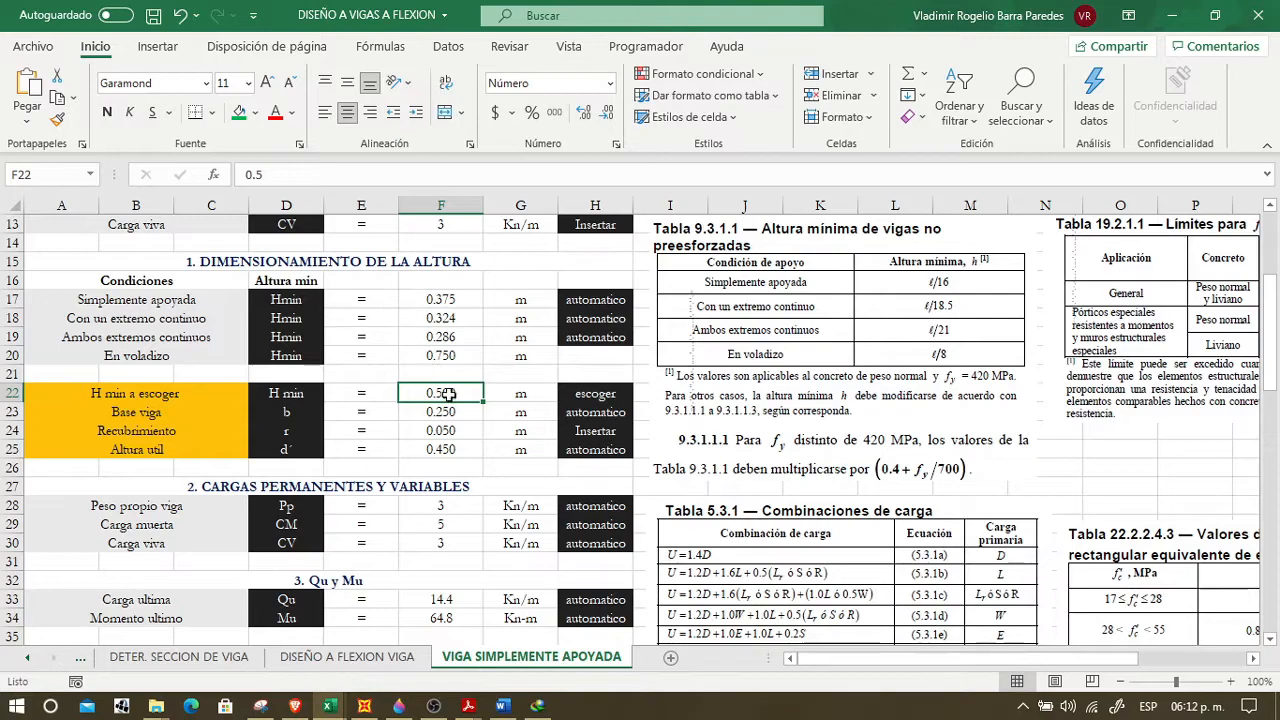
text(=)
key(Up)
key(Up)
key(Up)
key(Up)
key(Up)
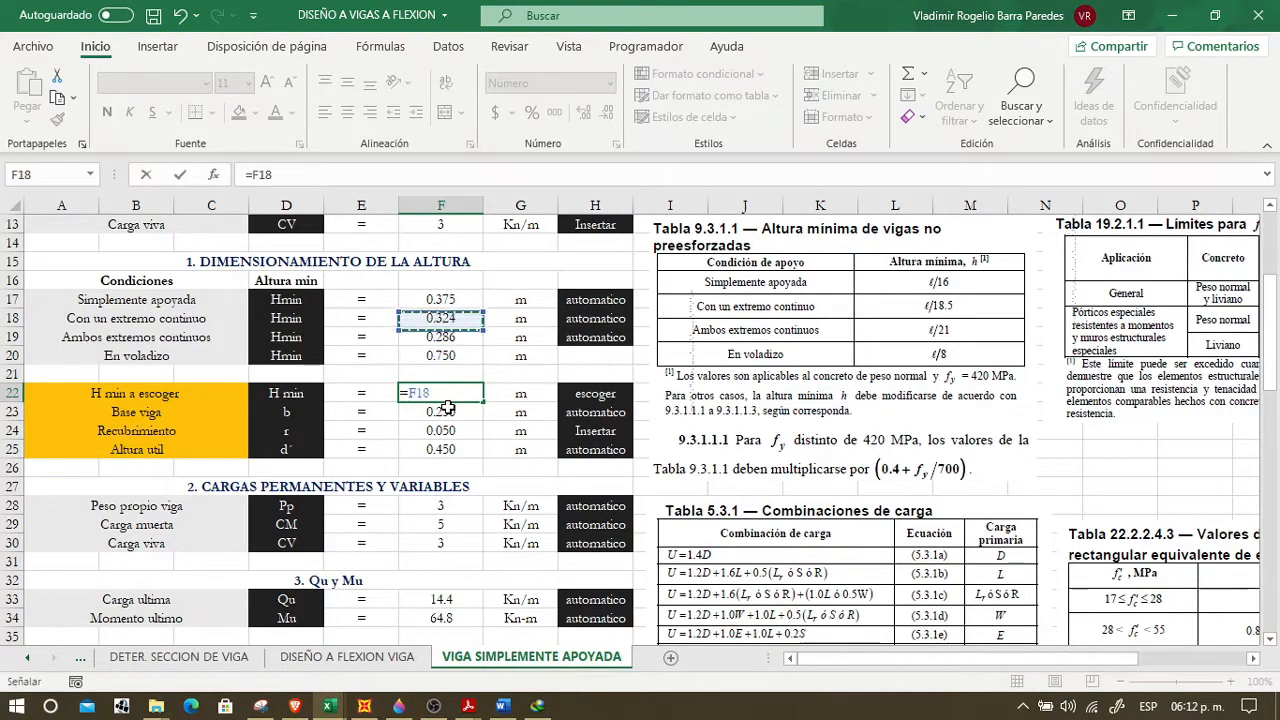
key(Return)
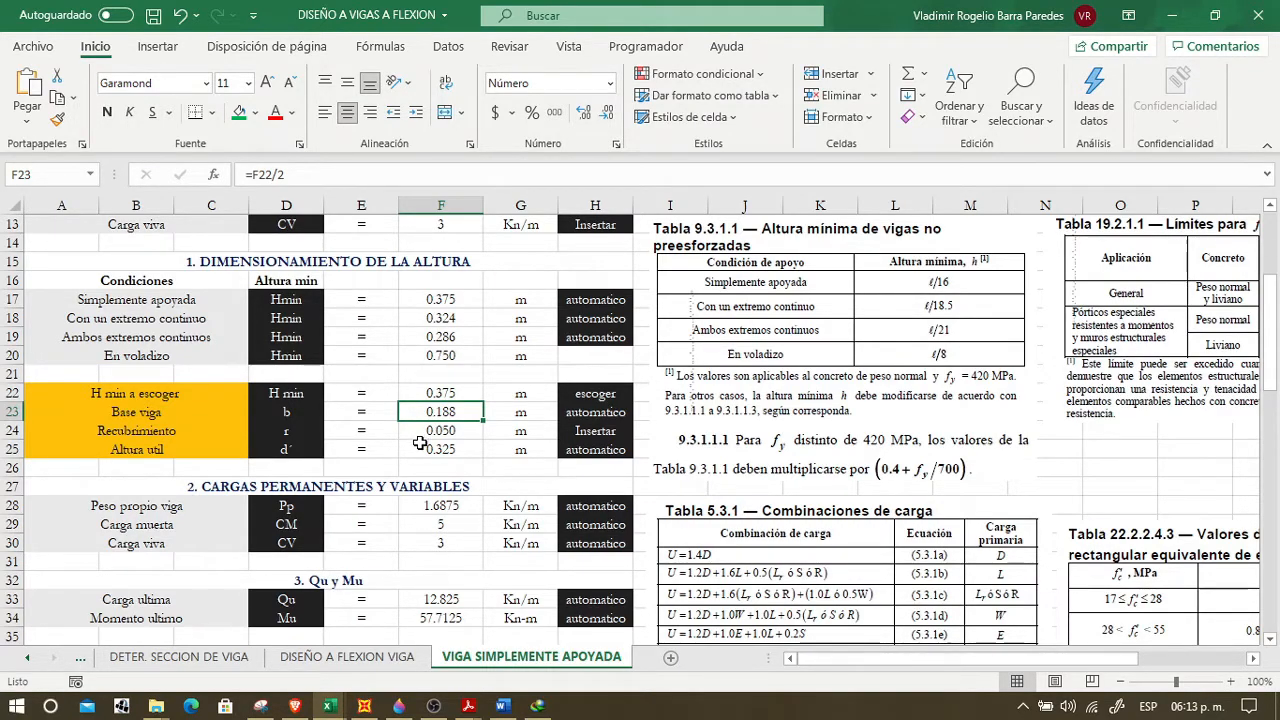
click(440, 395)
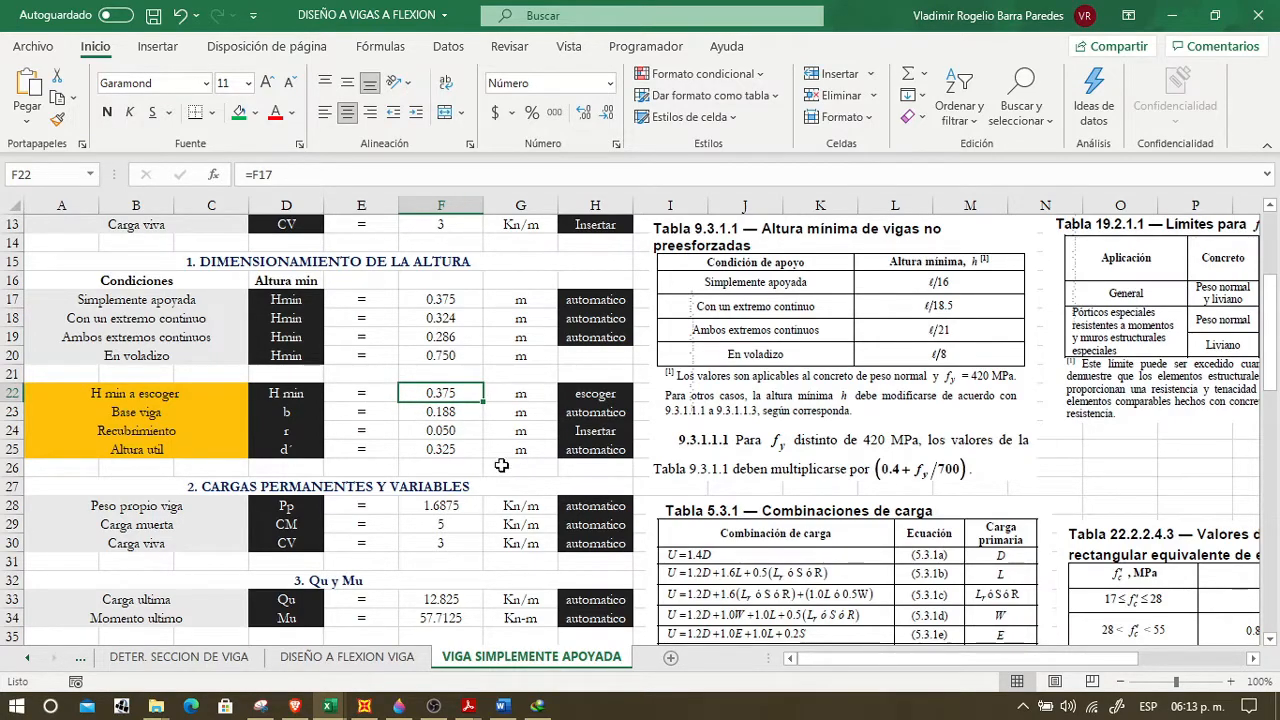
click(459, 415)
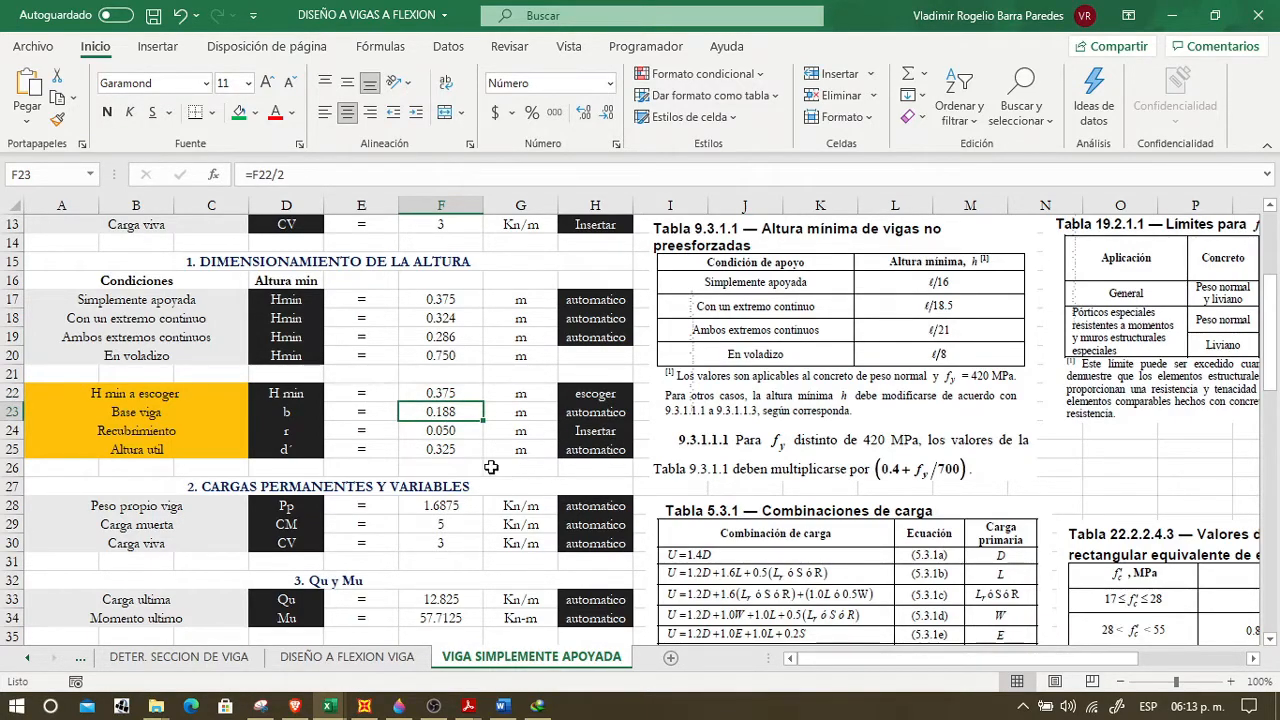
- Set H min a escoger to 0.35 m
click(445, 397)
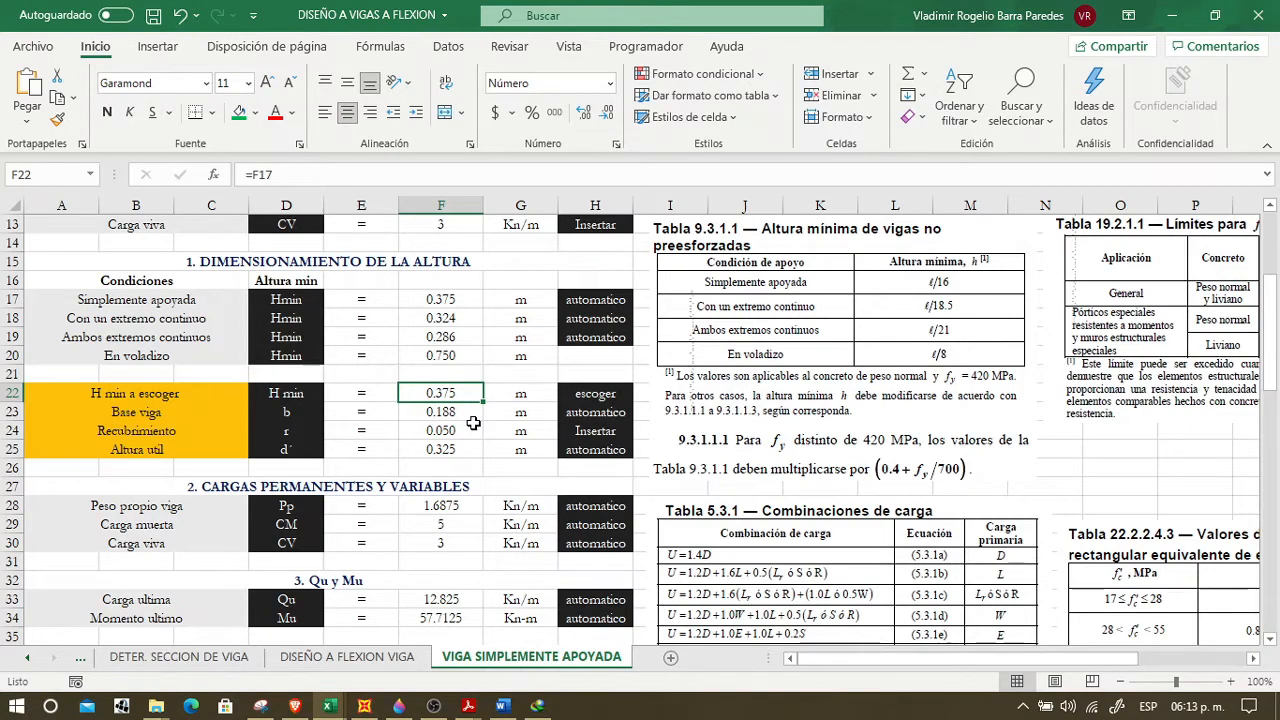
text(0.)
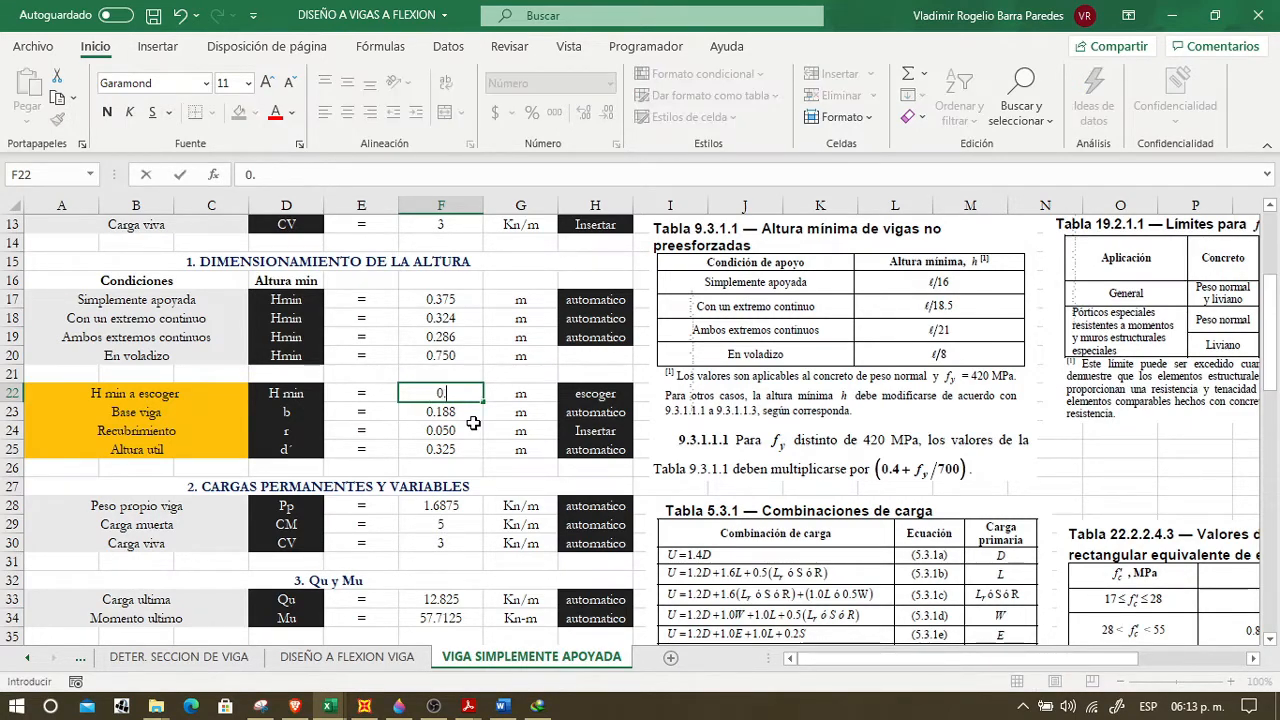
text(35)
key(Return)
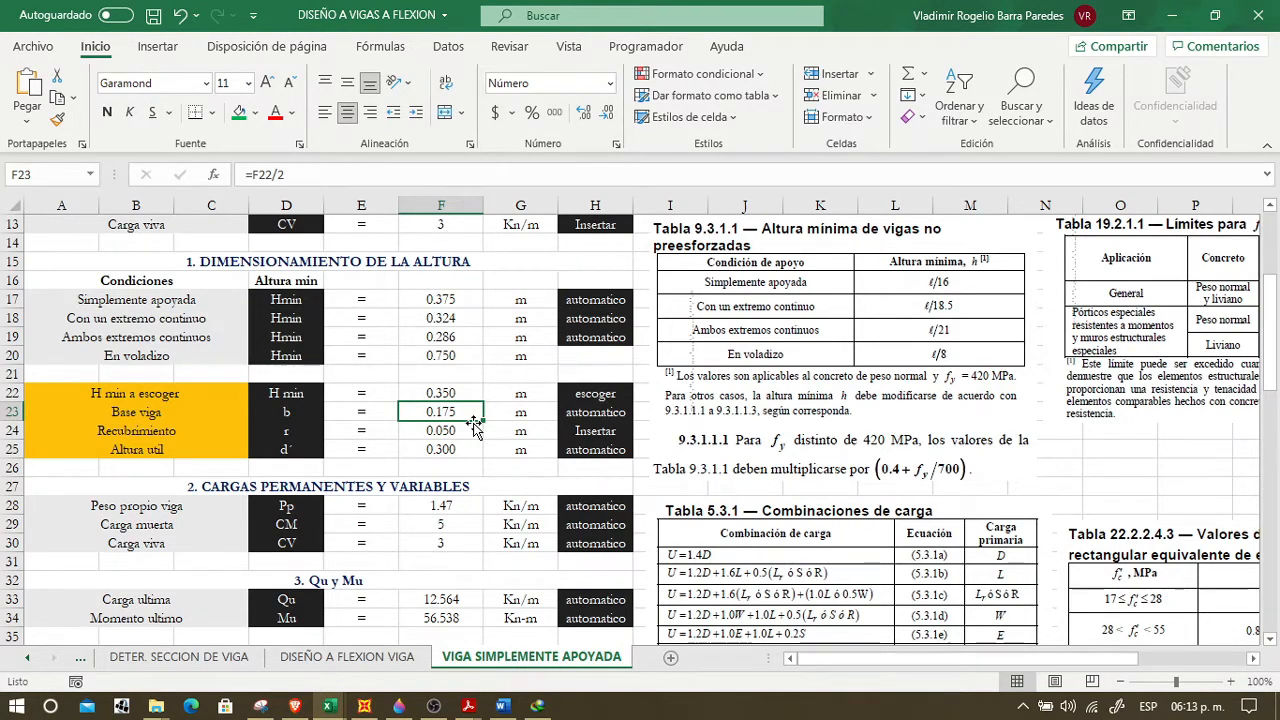
- Set the beam width (Base viga) to 0.2 m
text(0.)
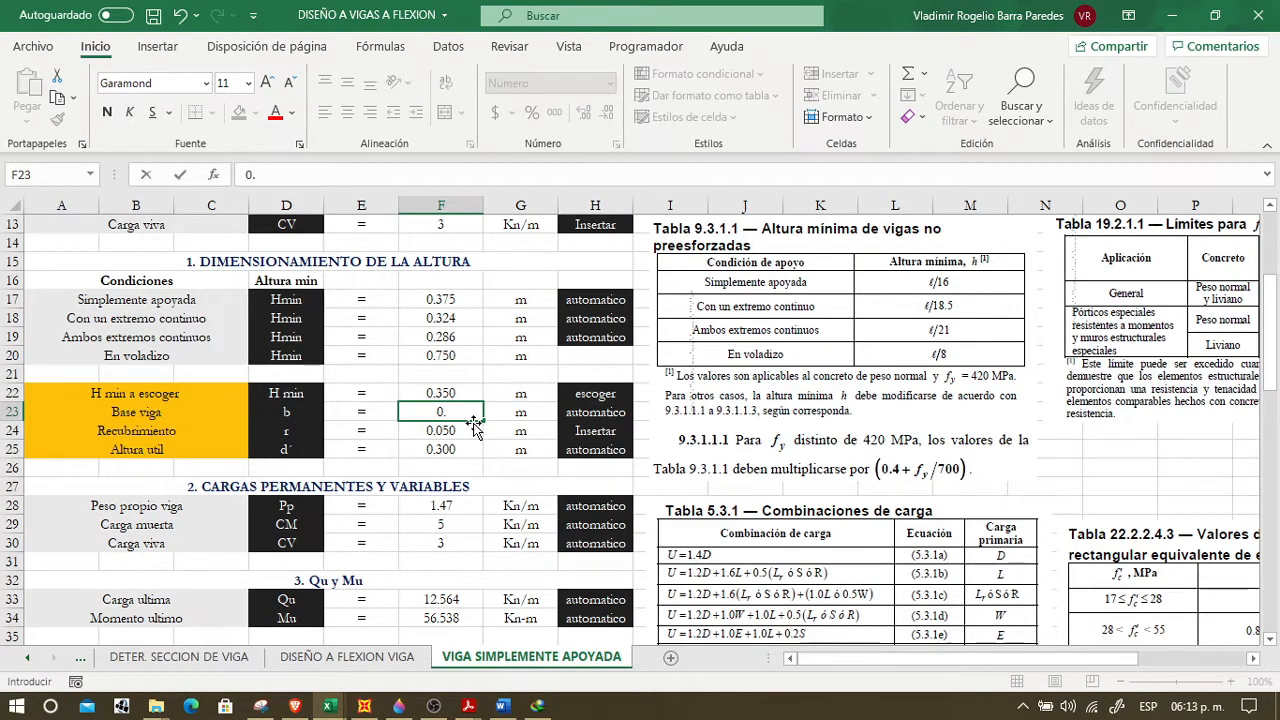
text(2)
key(Return)
key(Up)
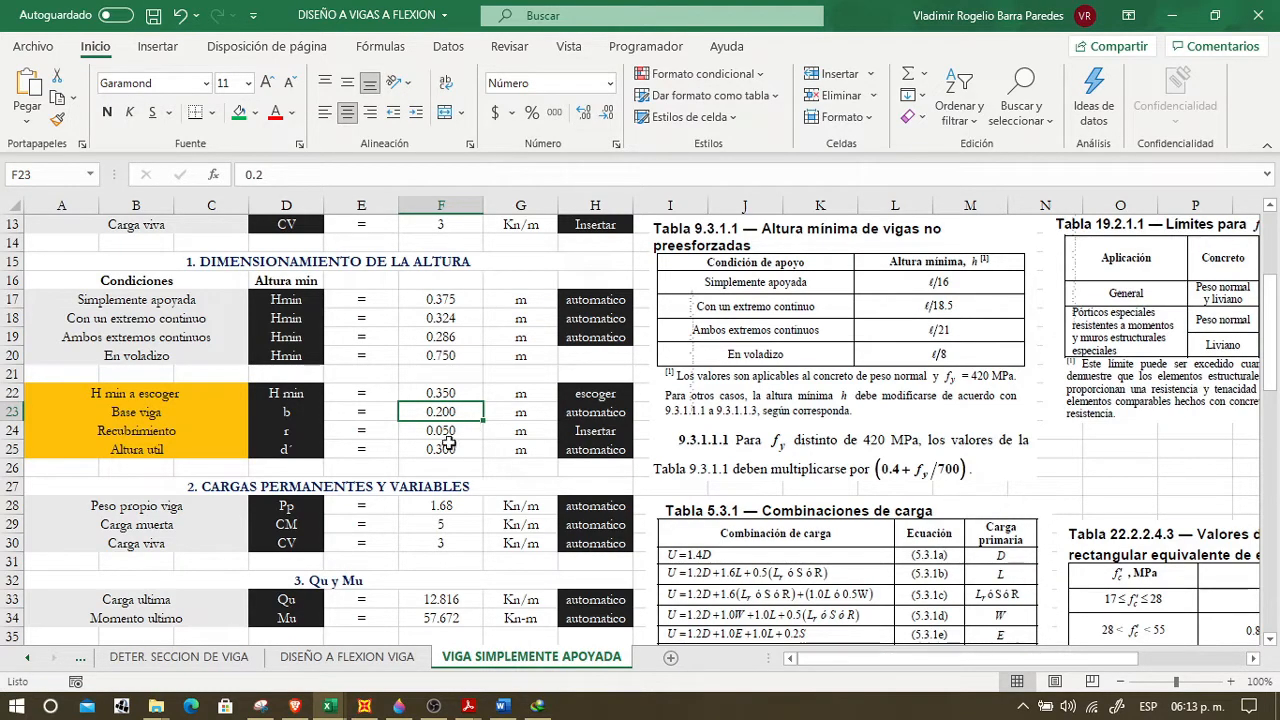
- Consult the final beam section figure in the McCormac concrete design PDF, returning to the Recubrimiento value in the Excel sheet
click(301, 431)
click(455, 430)
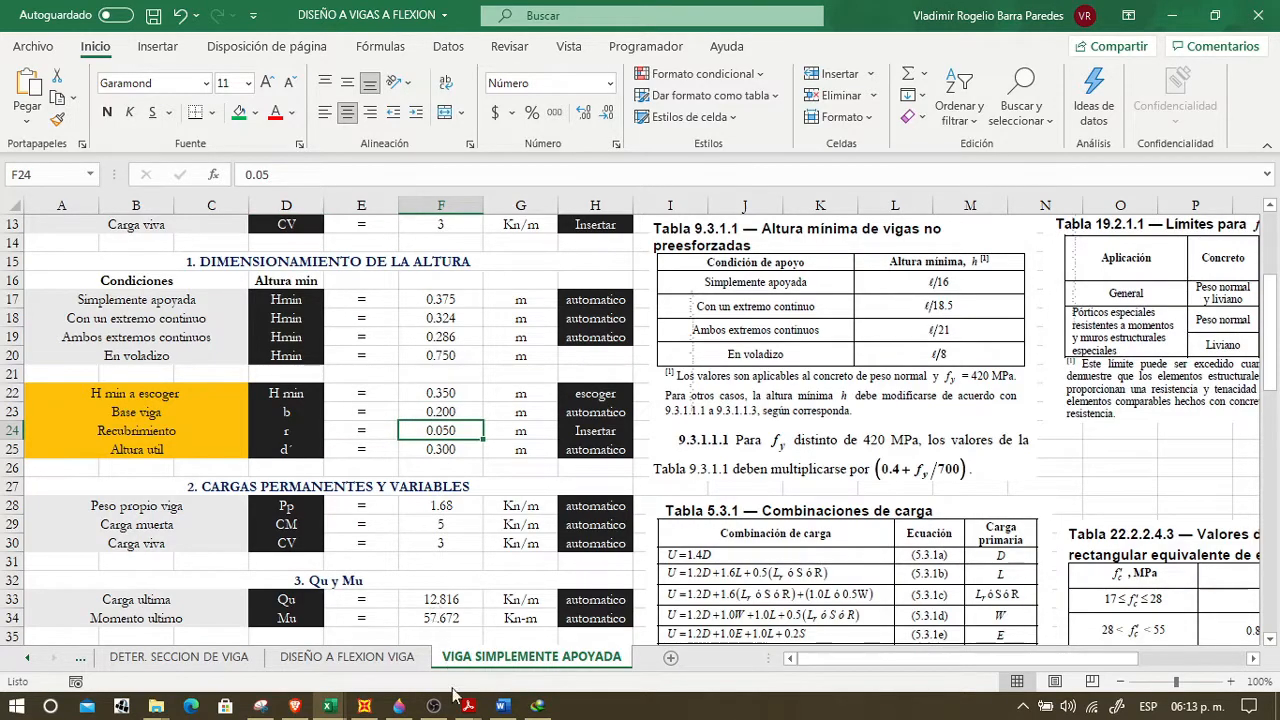
mouse_move(465, 707)
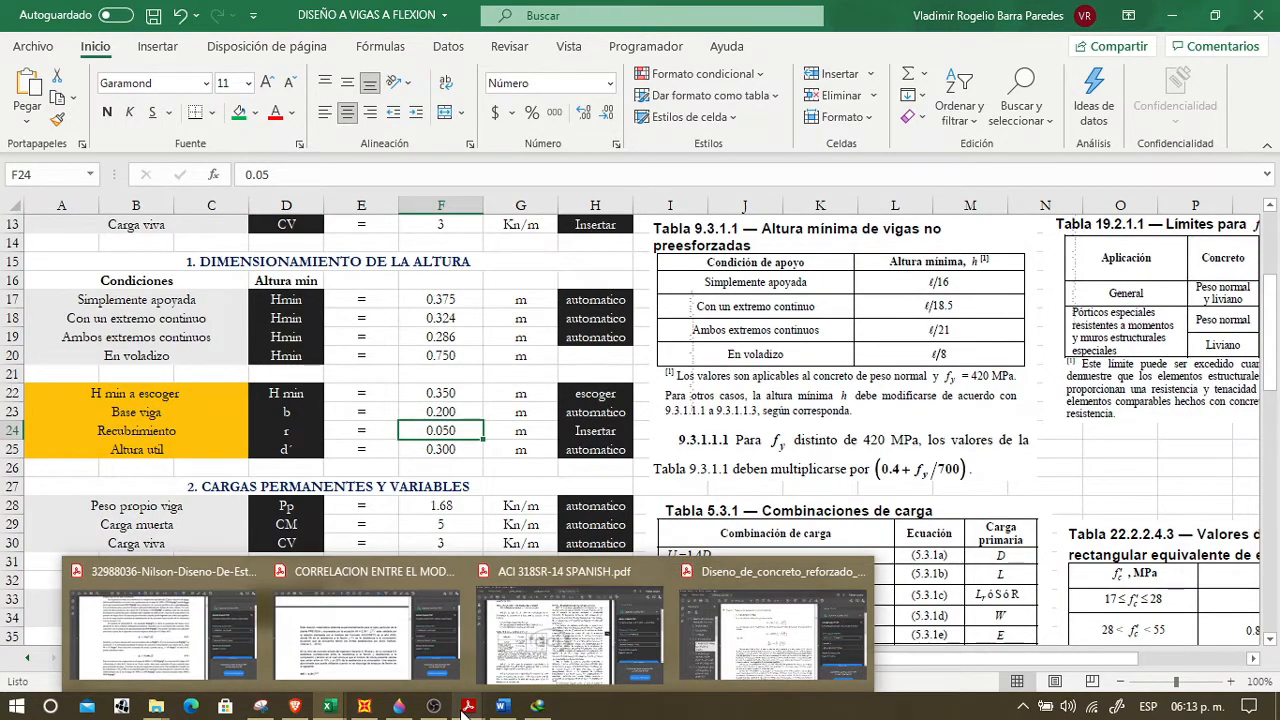
click(762, 678)
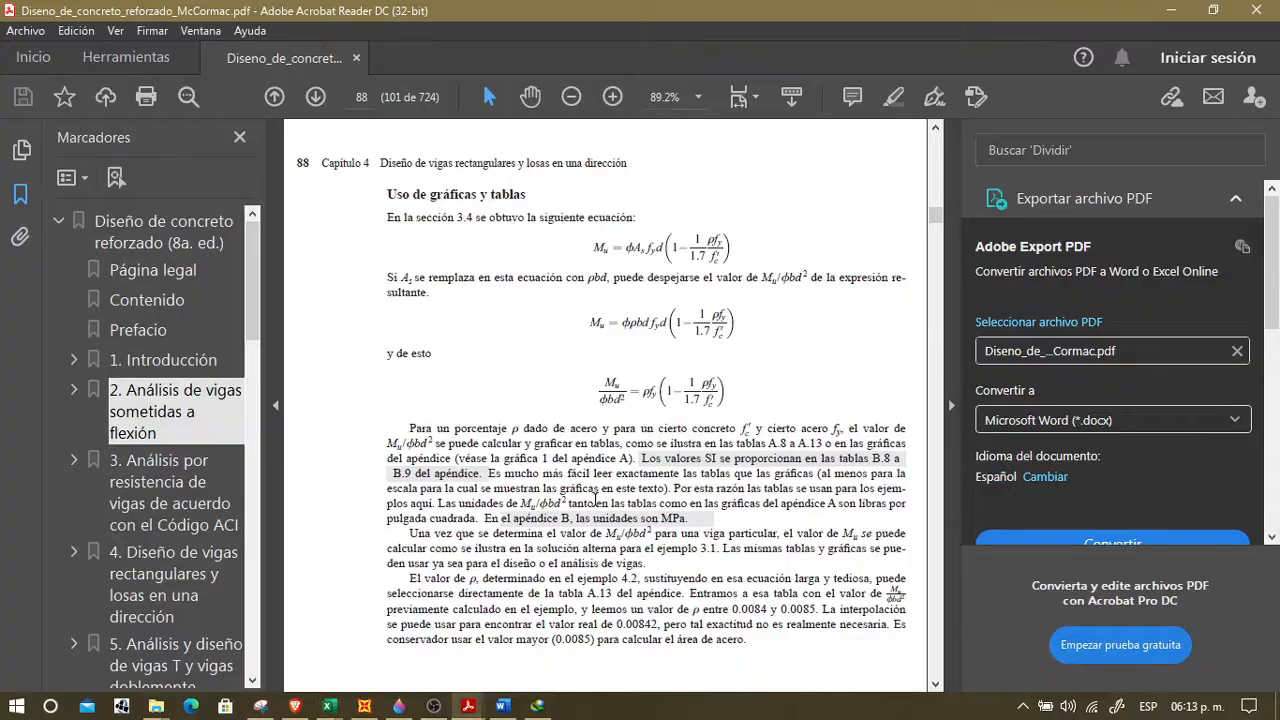
mouse_move(468, 706)
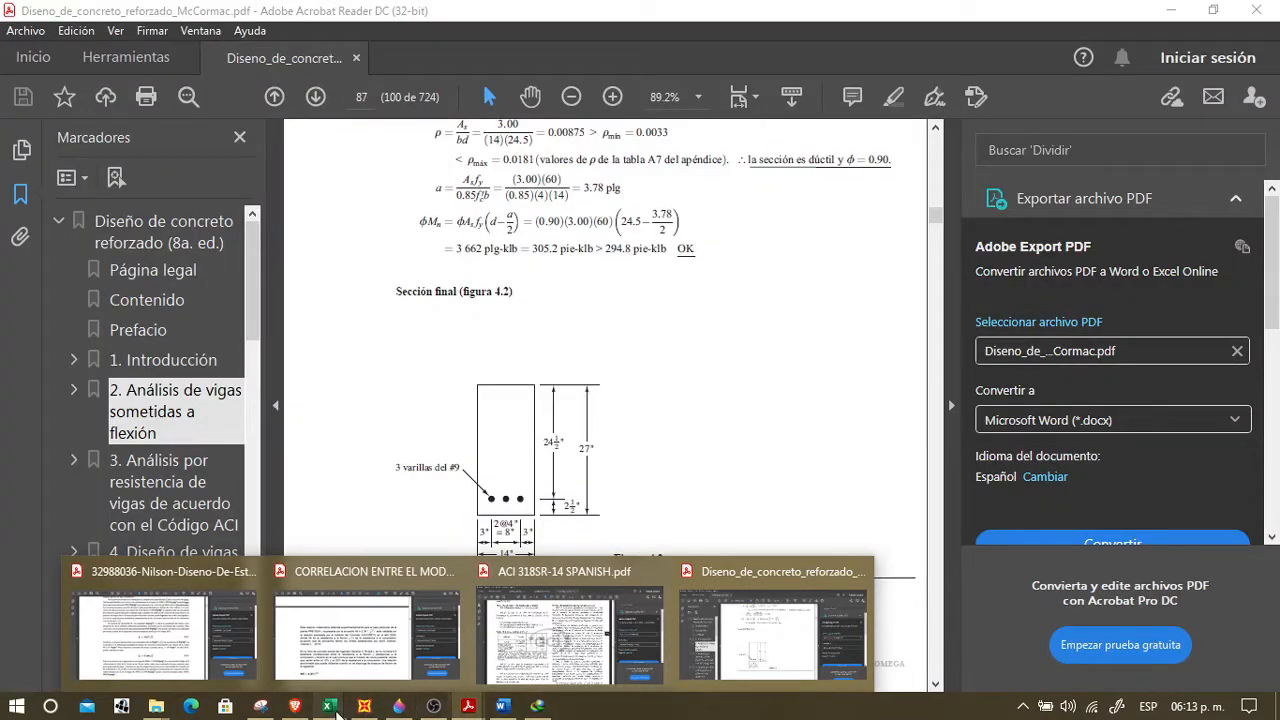
mouse_move(329, 706)
click(436, 666)
click(446, 449)
click(441, 431)
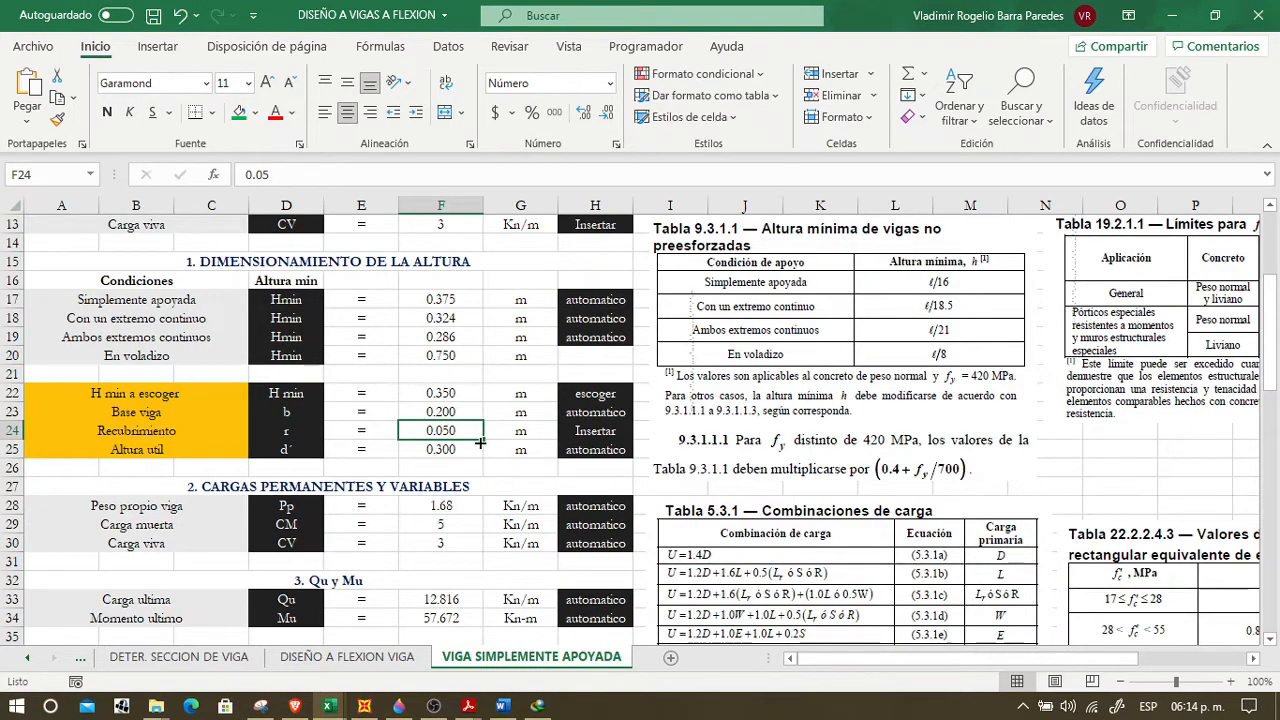
- In Paint 3D, add two reinforcement bars and a cover dimension labelled r to the beam section sketch
mouse_move(503, 708)
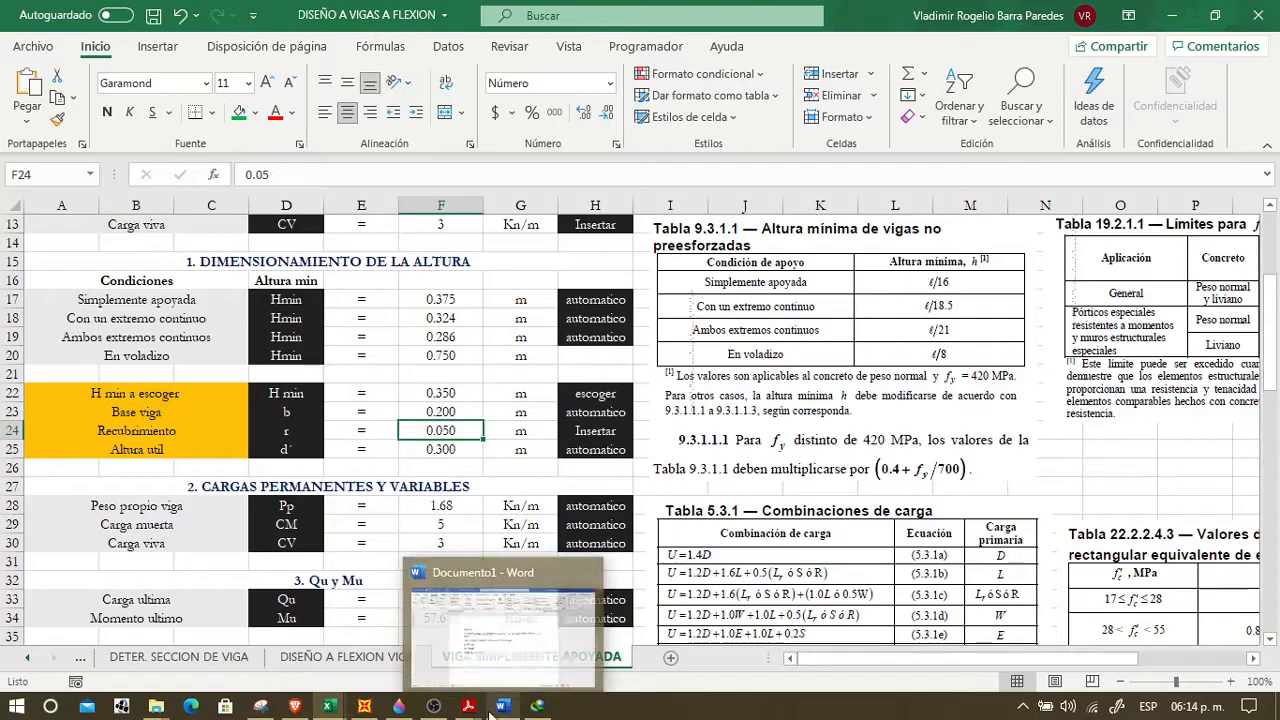
click(399, 706)
mouse_move(717, 270)
mouse_down()
mouse_move(712, 380)
mouse_move(813, 400)
mouse_move(836, 270)
mouse_move(719, 280)
mouse_up()
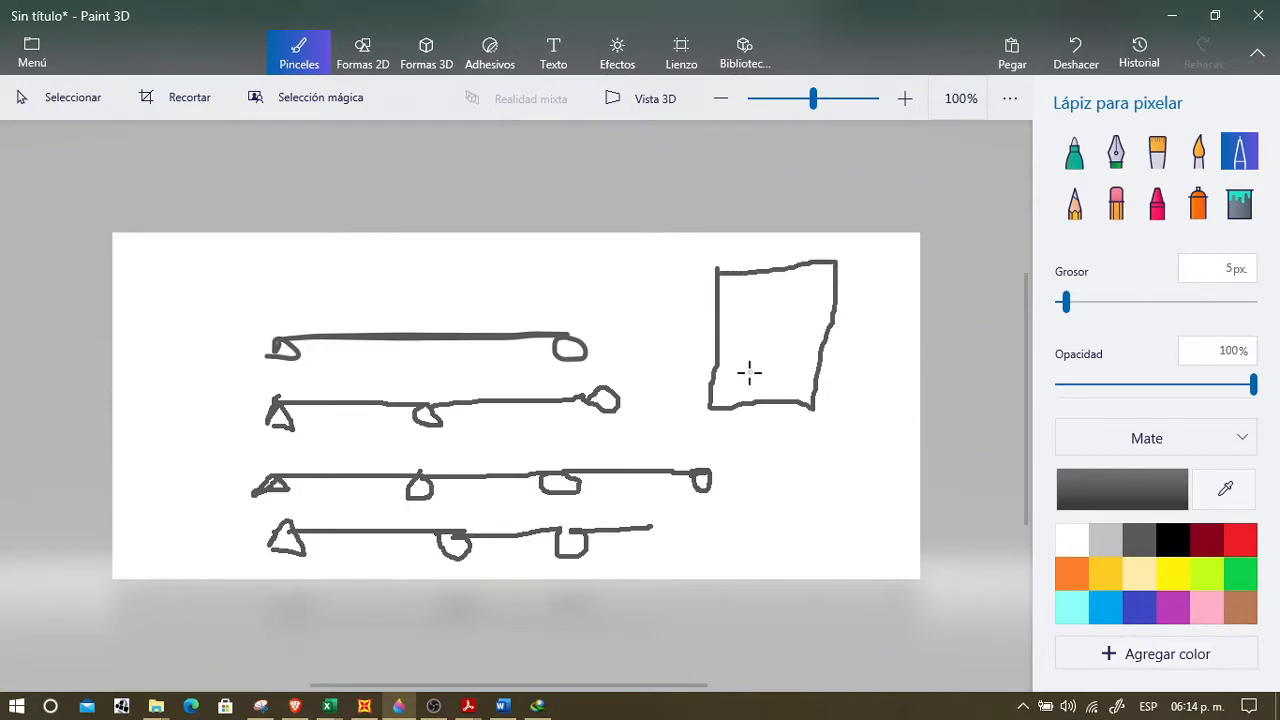
mouse_move(730, 372)
mouse_down()
mouse_move(843, 366)
mouse_move(823, 371)
mouse_move(834, 372)
mouse_up()
mouse_move(834, 371)
mouse_down()
mouse_move(843, 402)
mouse_move(814, 420)
mouse_move(826, 404)
mouse_up()
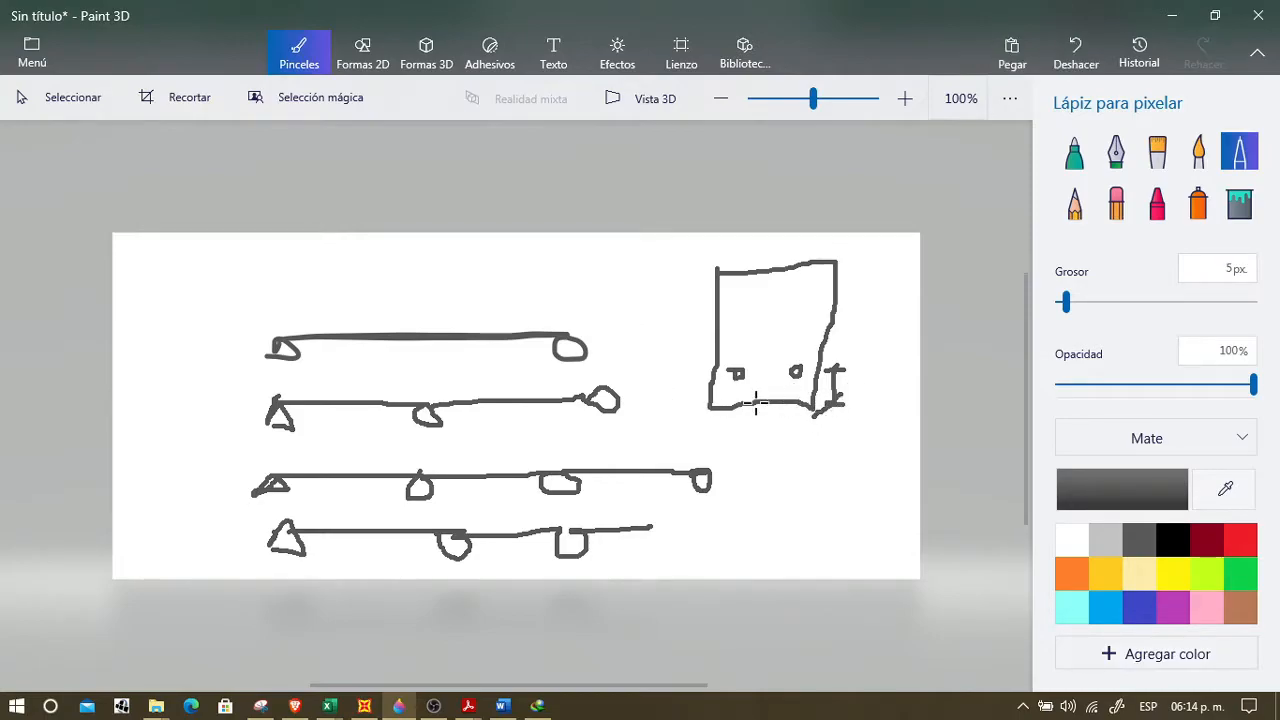
drag(853, 396, 866, 380)
key(alt+Tab)
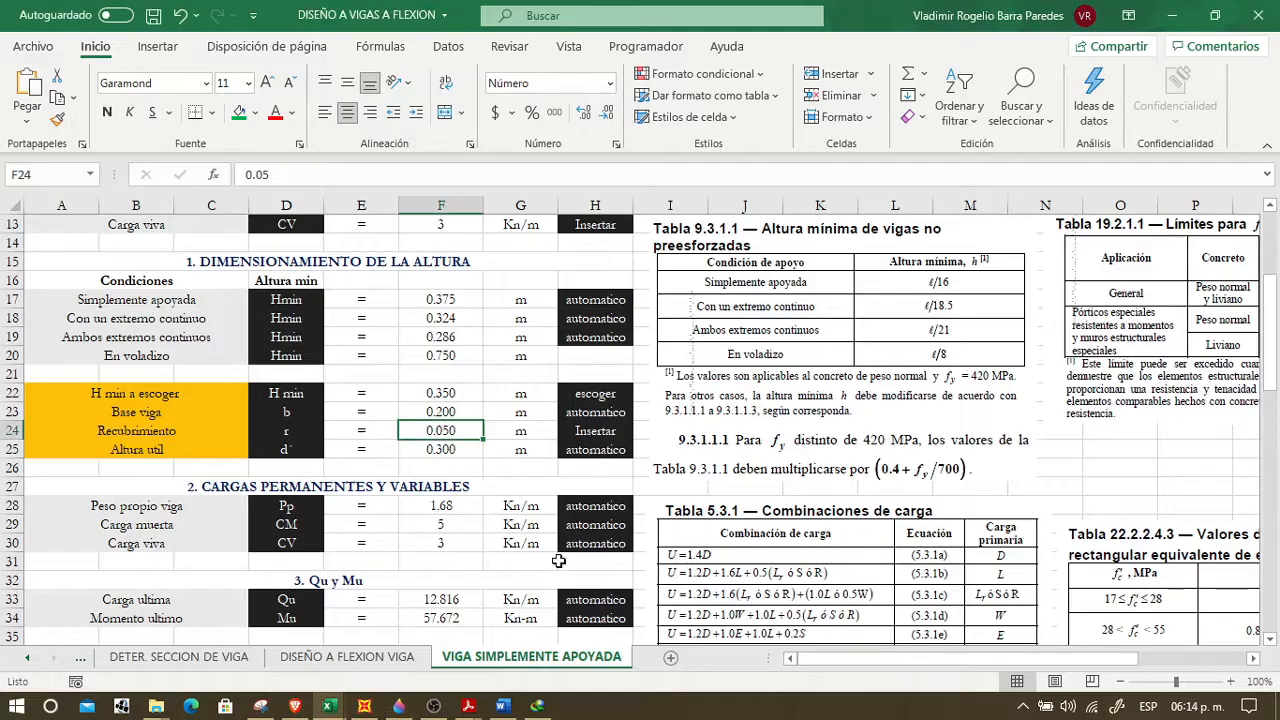
- In the Excel sheet, check the Altura util formula in F25 and its d´ symbol
click(466, 456)
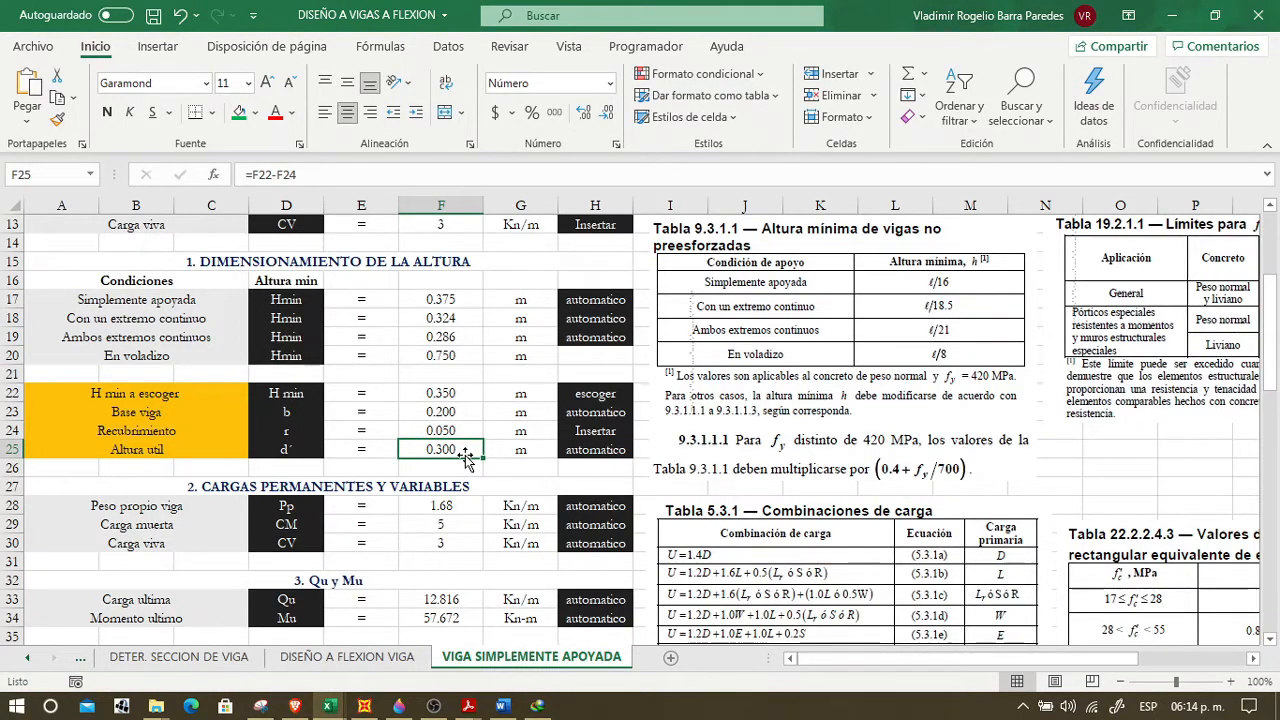
key(Left)
key(Left)
- Return to Paint 3D and undo all strokes of the section sketch and the beam diagrams to empty the canvas
key(alt+Tab)
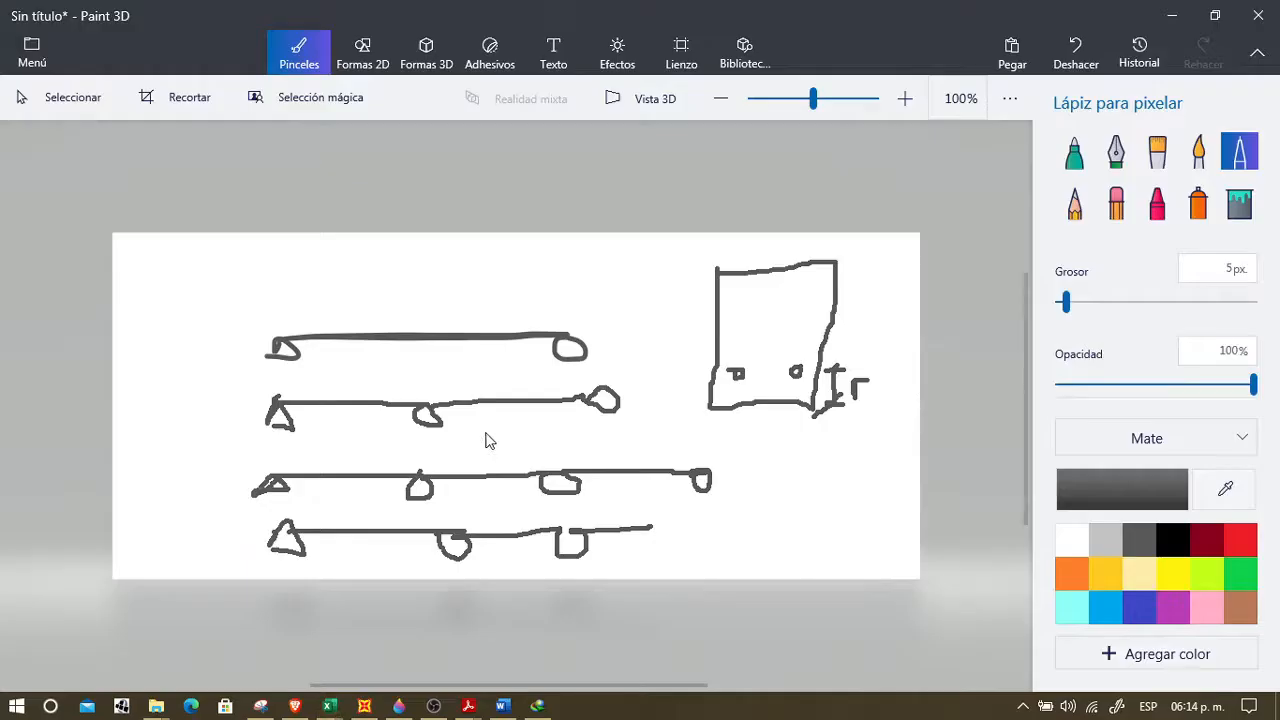
key(ctrl+z)
key(ctrl+z)
key(ctrl+z)
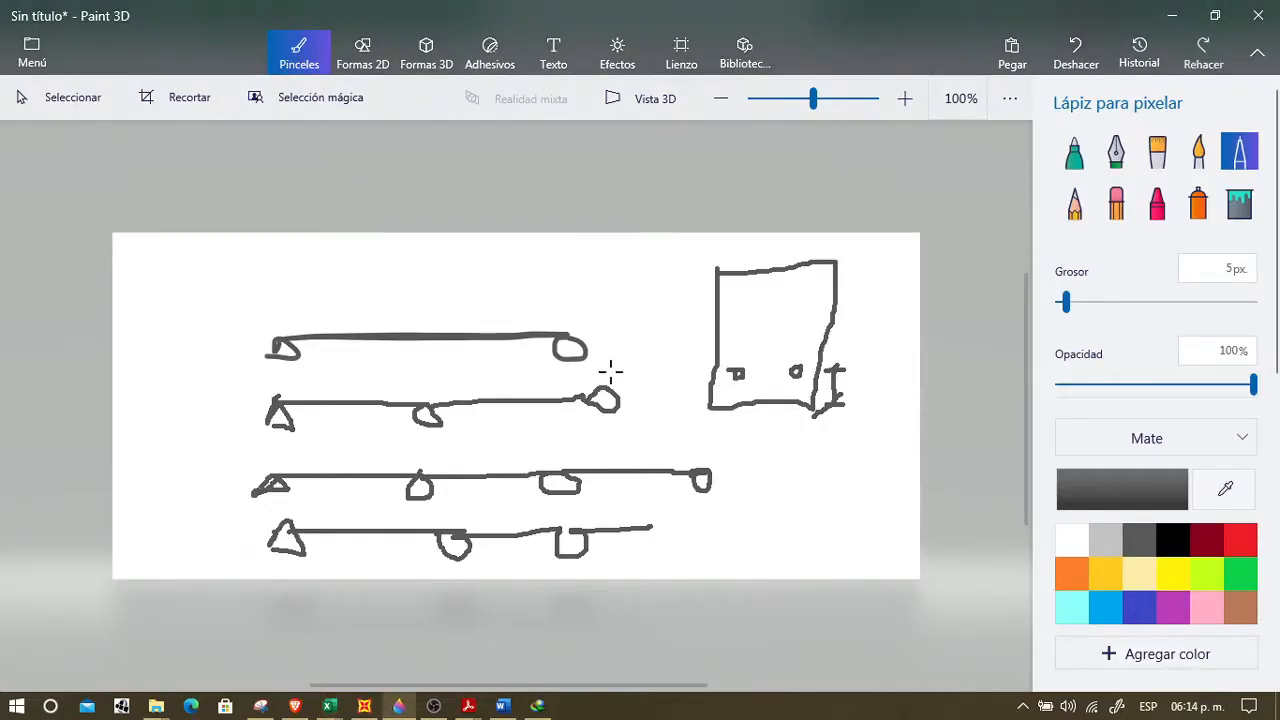
key(ctrl+z)
key(ctrl+z)
key(ctrl+z)
key(ctrl+z)
key(ctrl+z)
key(ctrl+z)
key(ctrl+z)
key(ctrl+z)
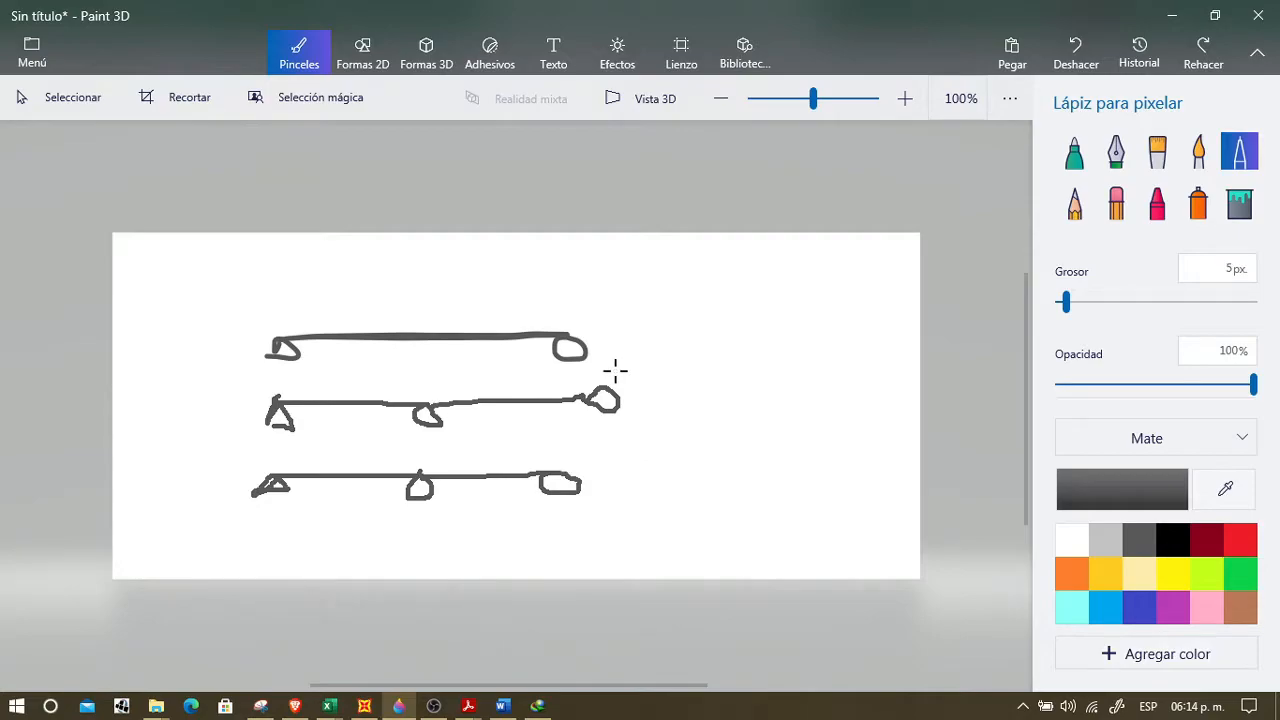
key(ctrl+z)
key(ctrl+z)
key(ctrl+z)
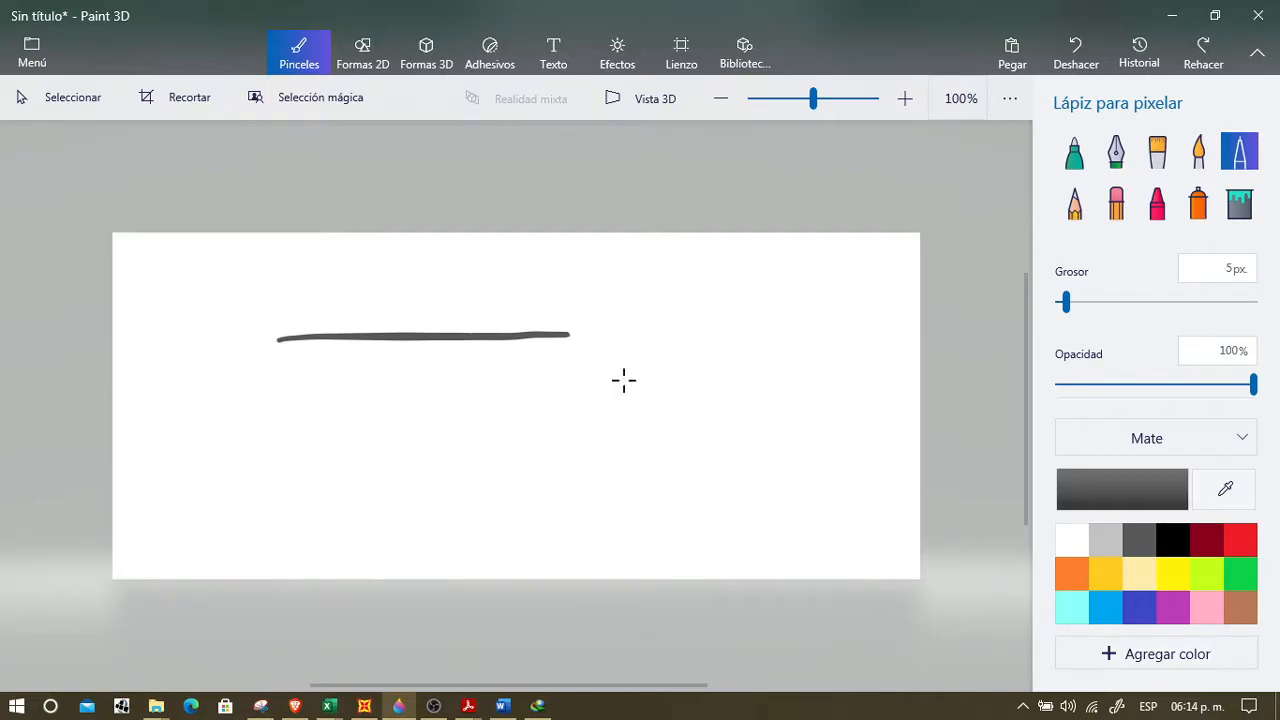
- Sketch a rectangular beam section with two lower bars and a labelled effective depth dimension from the top face to the bars
mouse_move(495, 292)
mouse_down()
mouse_move(489, 437)
mouse_move(591, 446)
mouse_move(600, 290)
mouse_move(495, 293)
mouse_up()
mouse_move(513, 420)
mouse_down()
mouse_move(568, 423)
mouse_move(572, 408)
mouse_up()
mouse_move(610, 291)
mouse_down()
mouse_move(632, 286)
mouse_move(609, 300)
mouse_move(620, 294)
mouse_move(620, 420)
mouse_move(637, 418)
mouse_move(617, 427)
mouse_up()
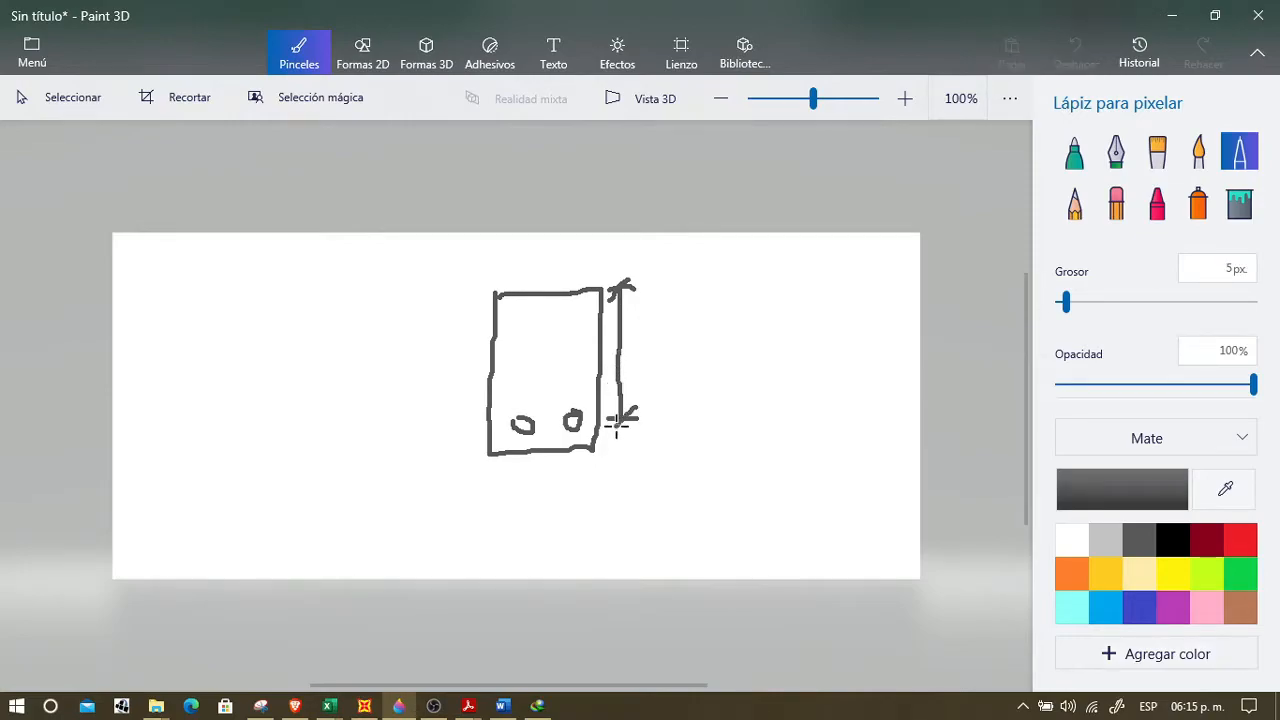
mouse_move(653, 326)
mouse_down()
mouse_move(648, 358)
mouse_move(666, 318)
mouse_up()
- In the Excel sheet, look through the design sections down to the nominal flexural strength formula that uses the effective depth
key(alt+Tab)
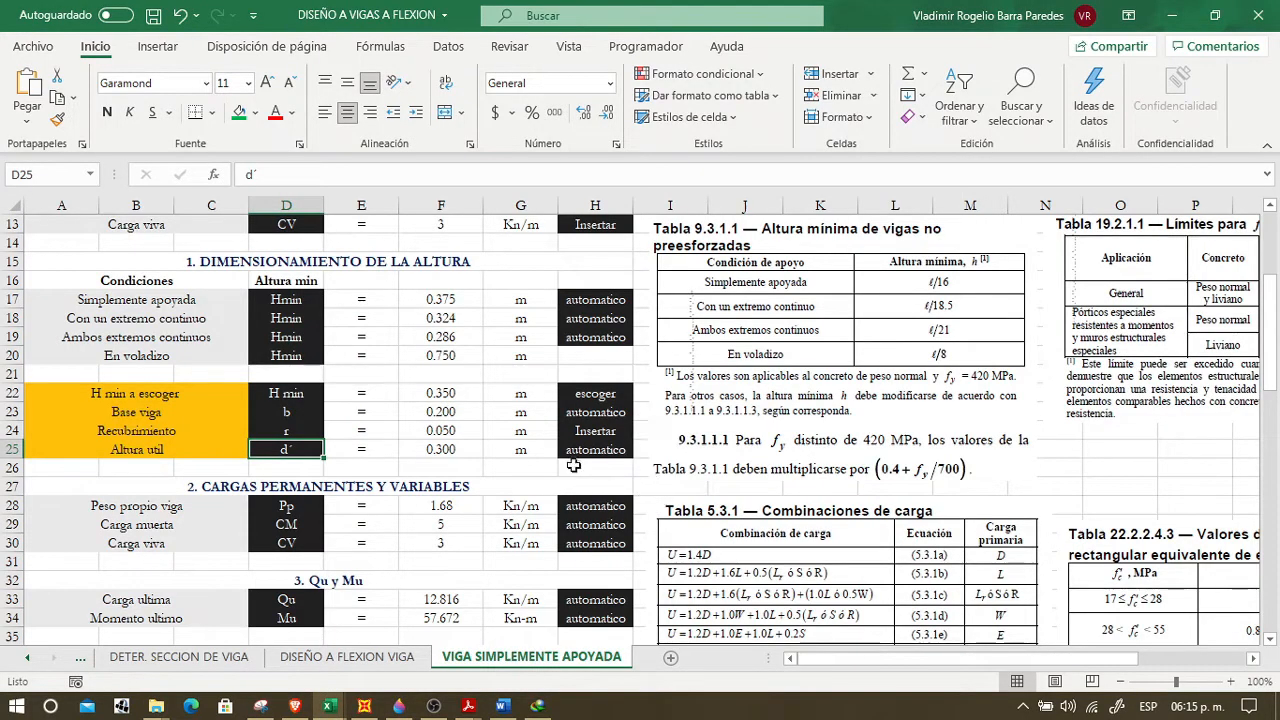
scroll(508, 468, down, 4)
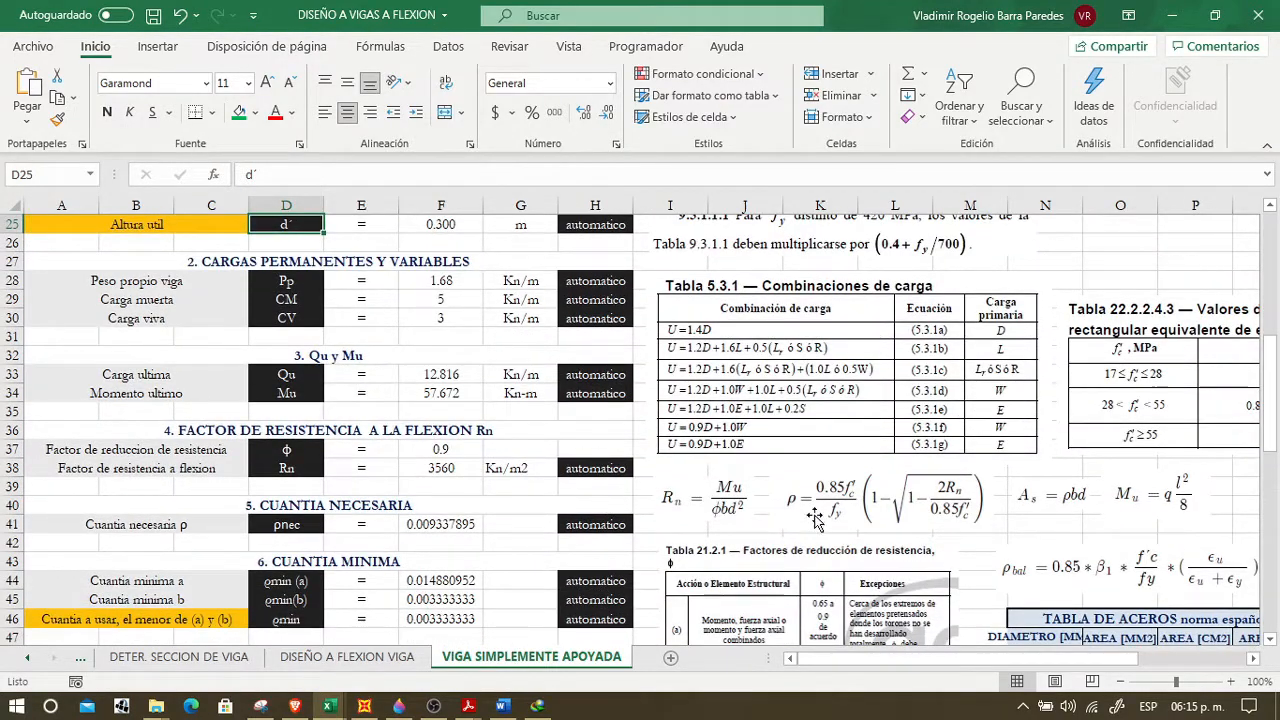
scroll(815, 517, down, 12)
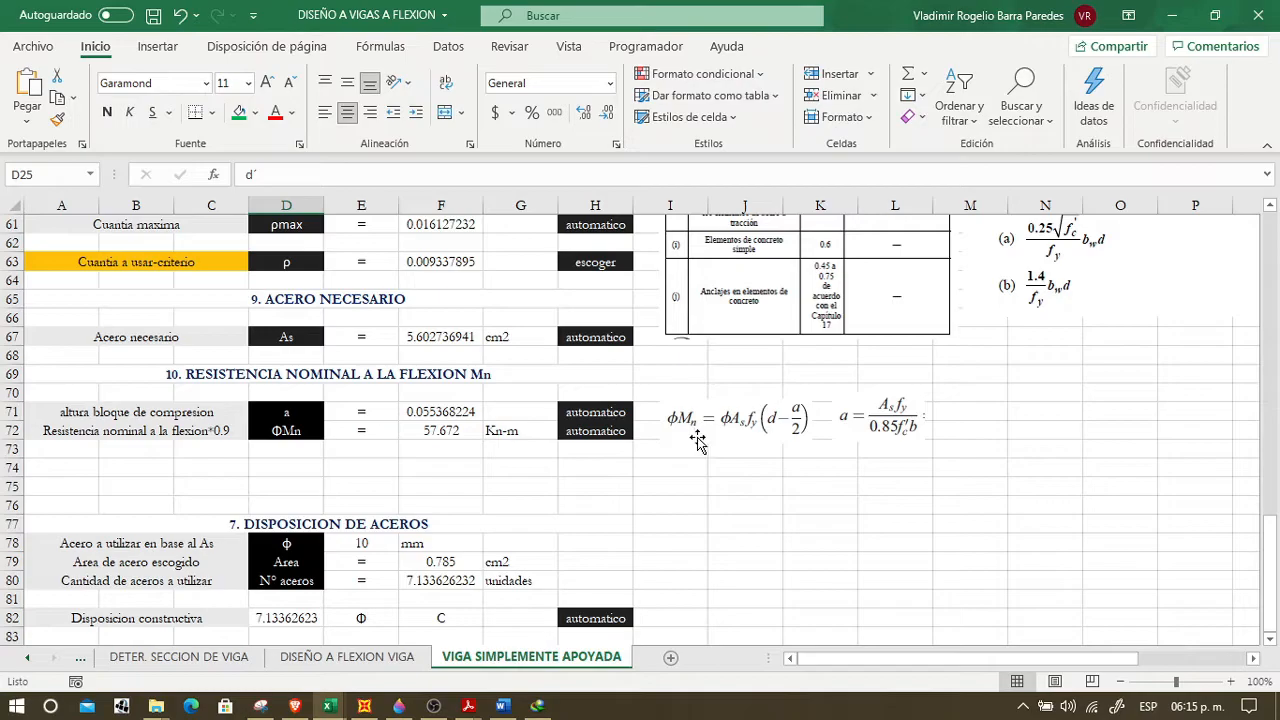
scroll(698, 444, up, 12)
scroll(466, 454, up, 4)
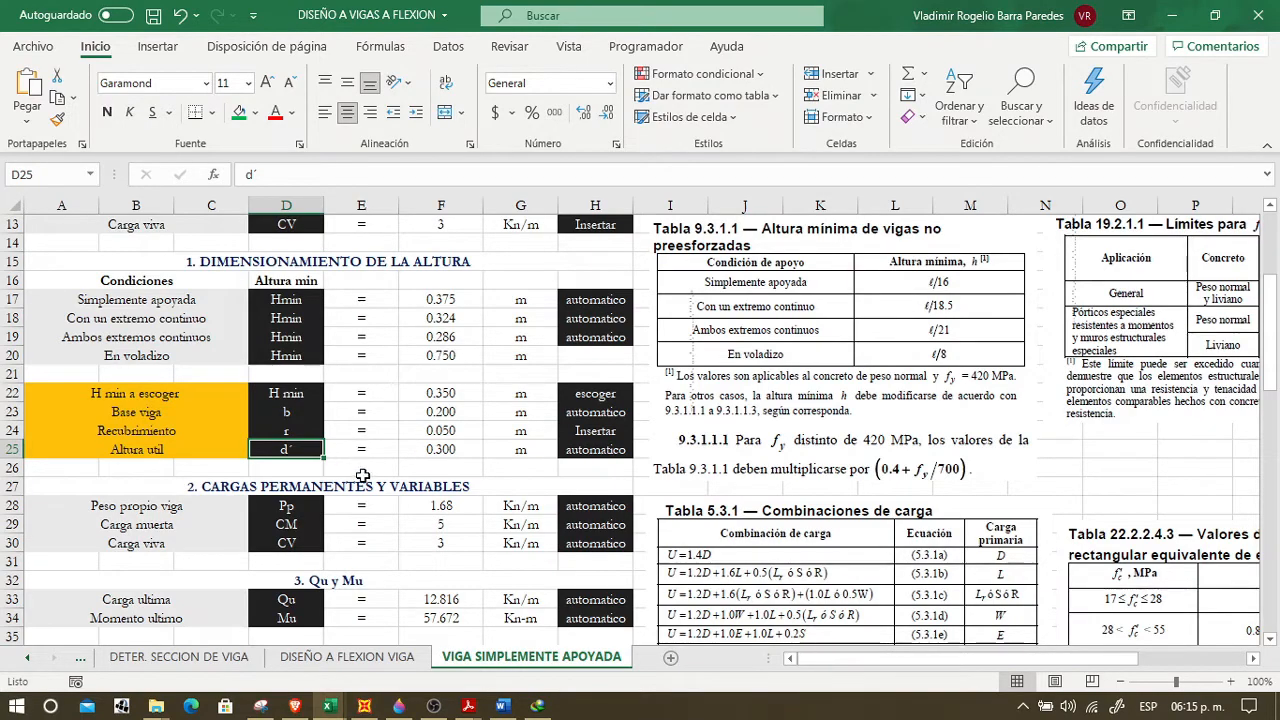
- Examine the Peso propio viga formula in F28 and trace its references to height, width and concrete unit weight
click(415, 486)
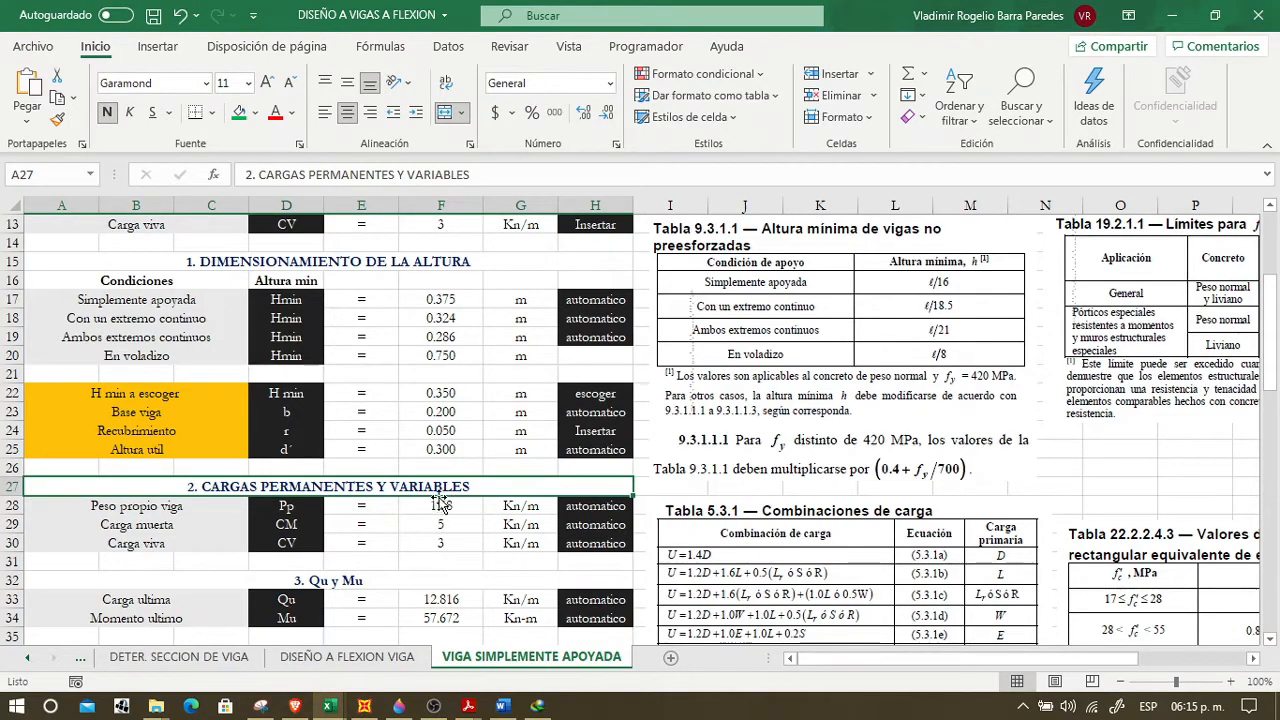
click(297, 512)
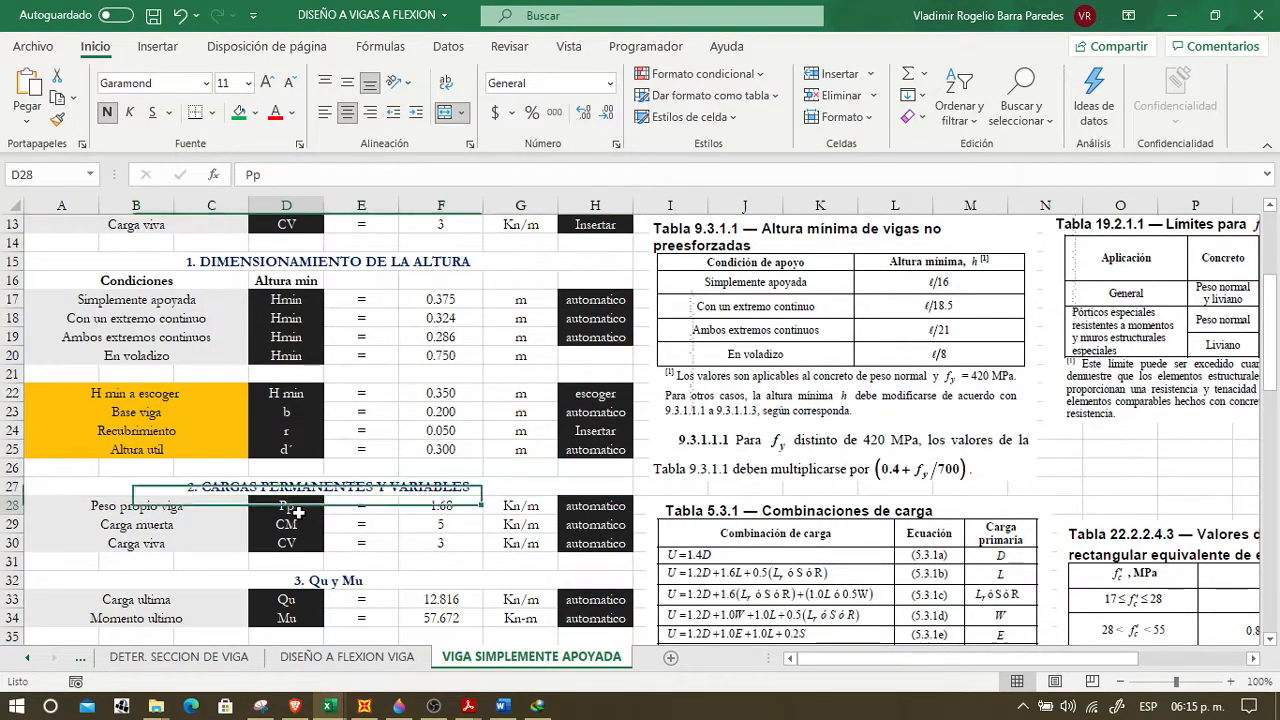
click(228, 516)
click(441, 508)
click(190, 510)
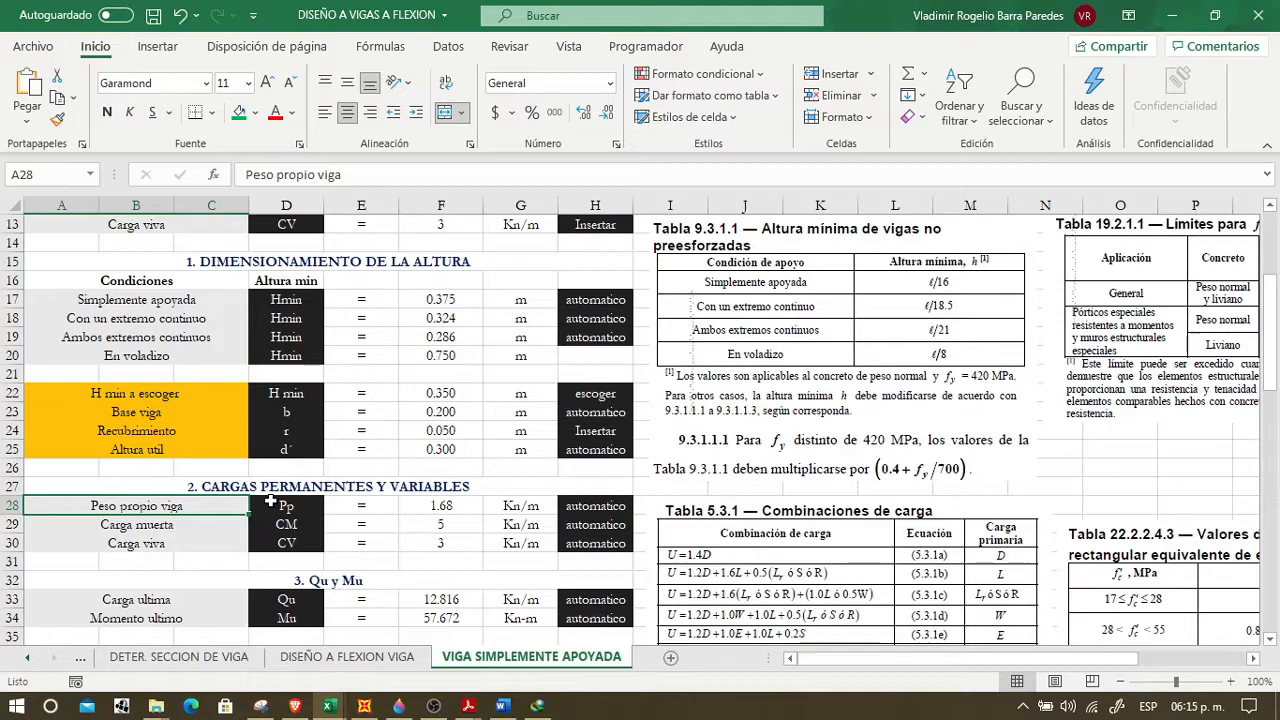
click(420, 506)
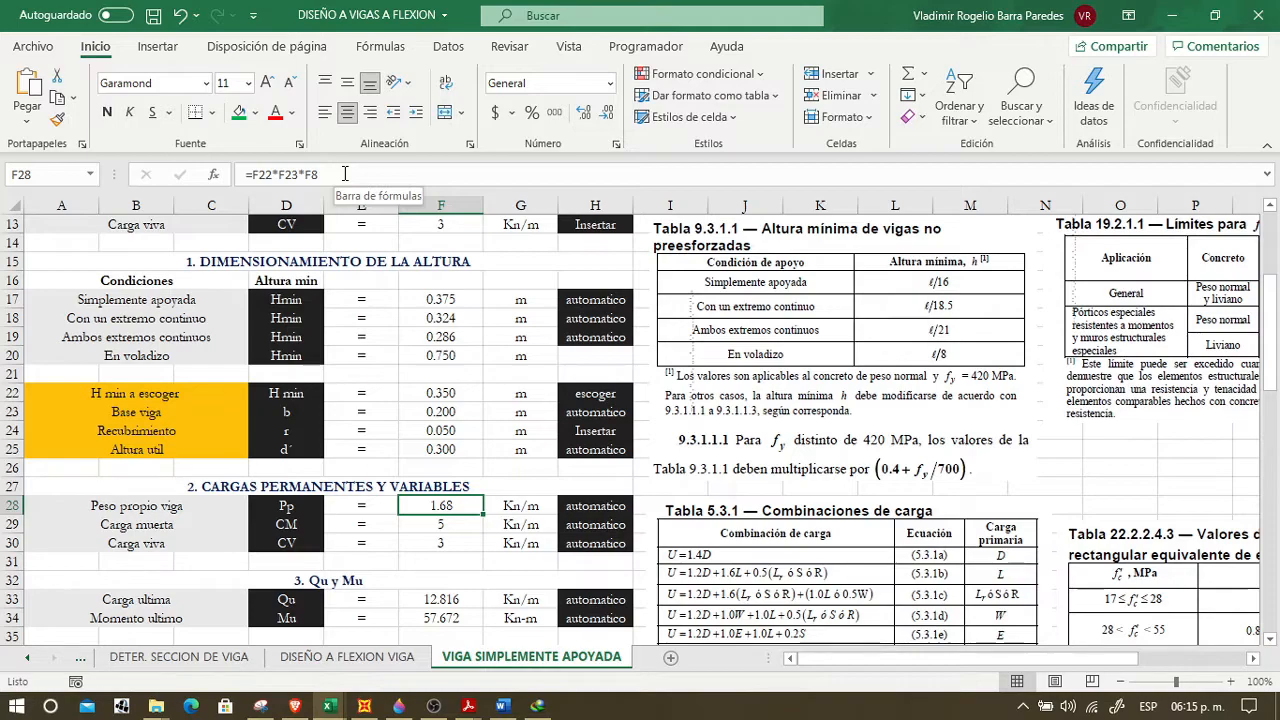
click(344, 174)
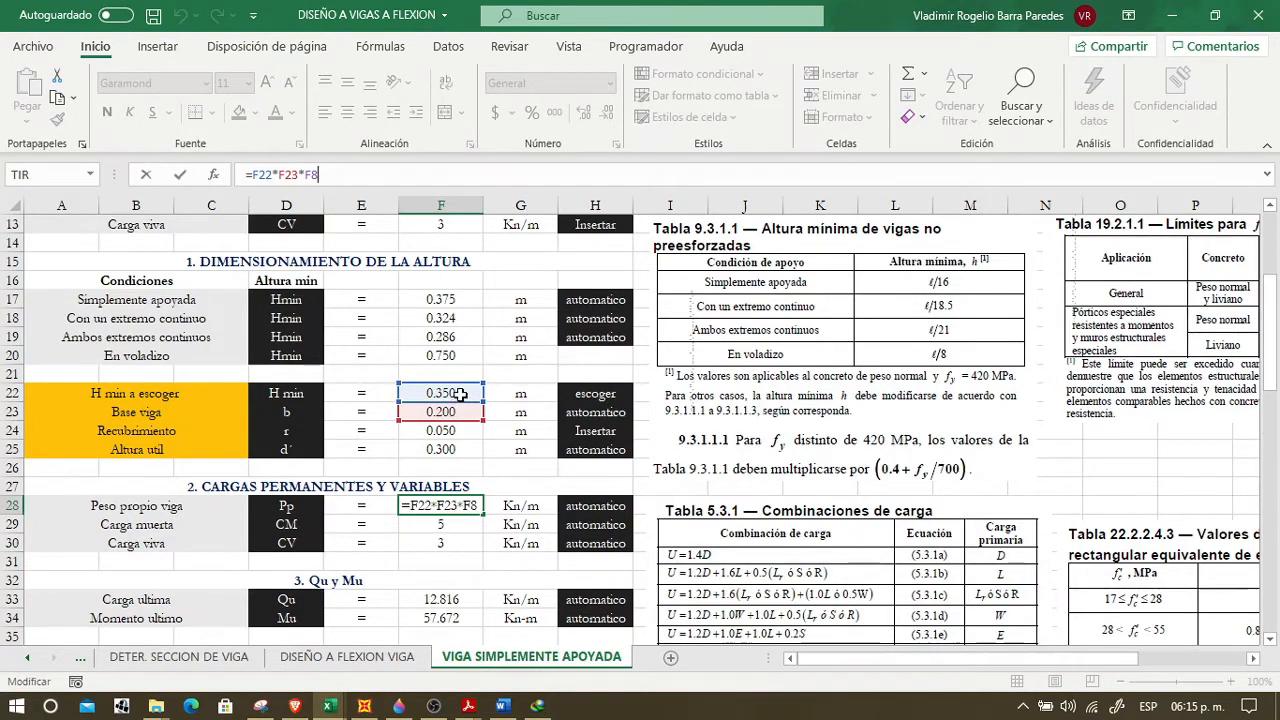
scroll(450, 385, up, 4)
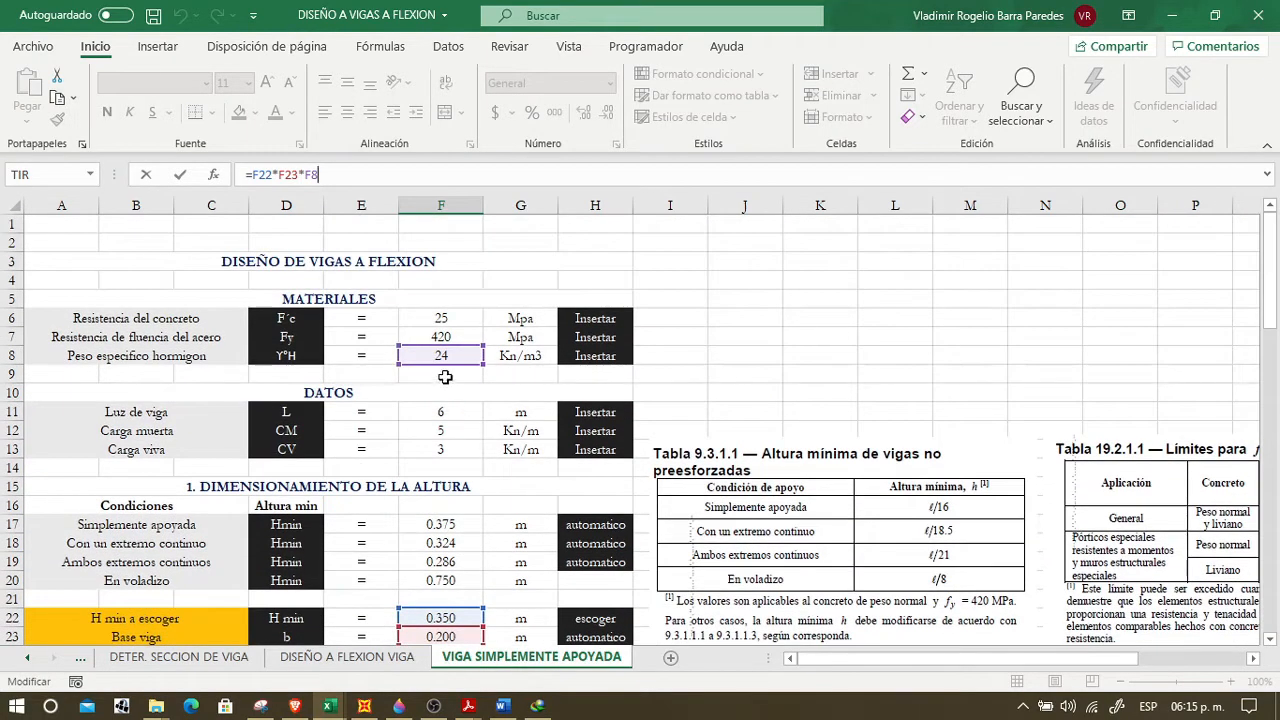
scroll(445, 377, down, 4)
key(Return)
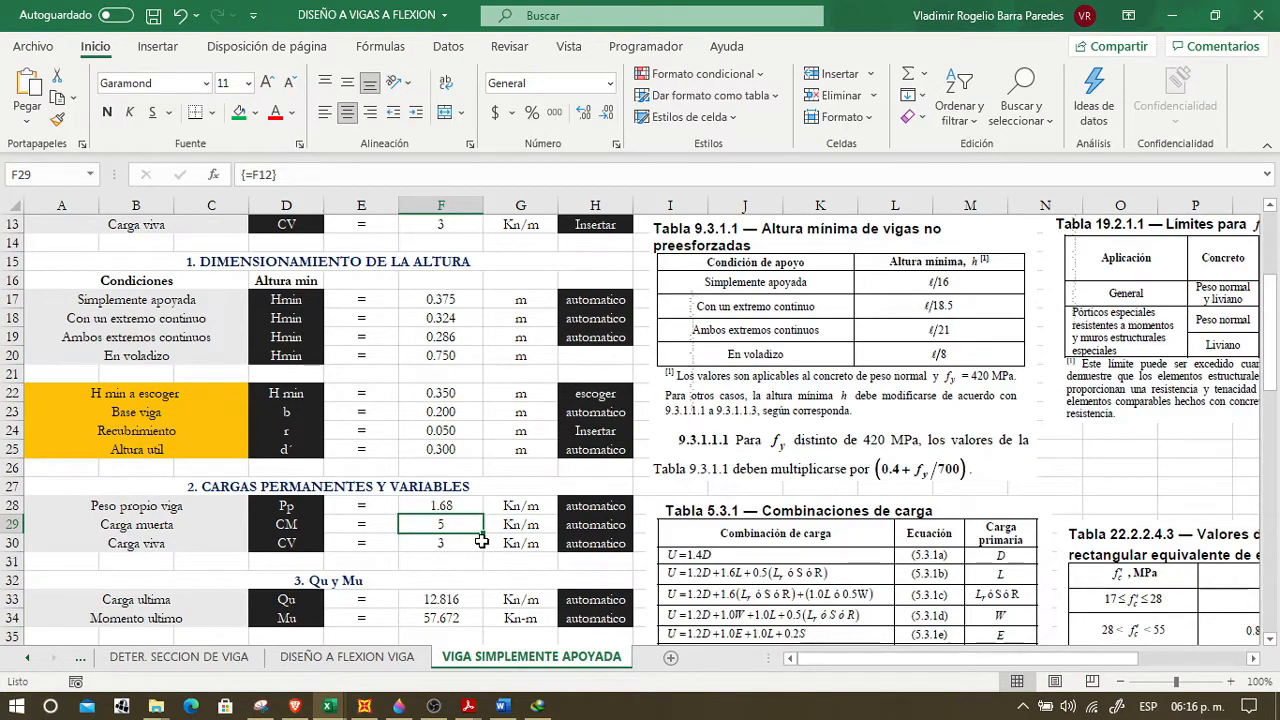
- Check the Carga viva row and the link of its value in F30 to the input data
key(Down)
key(Left)
key(Left)
key(Left)
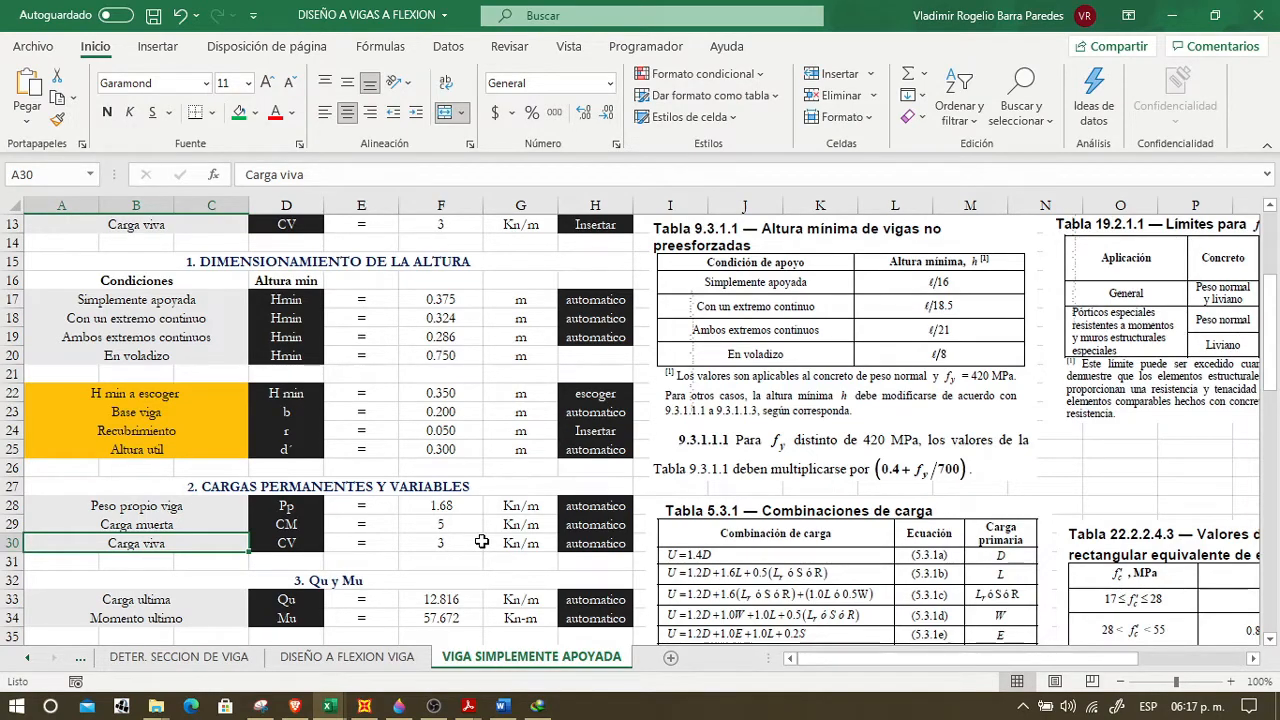
key(Right)
key(Right)
key(Right)
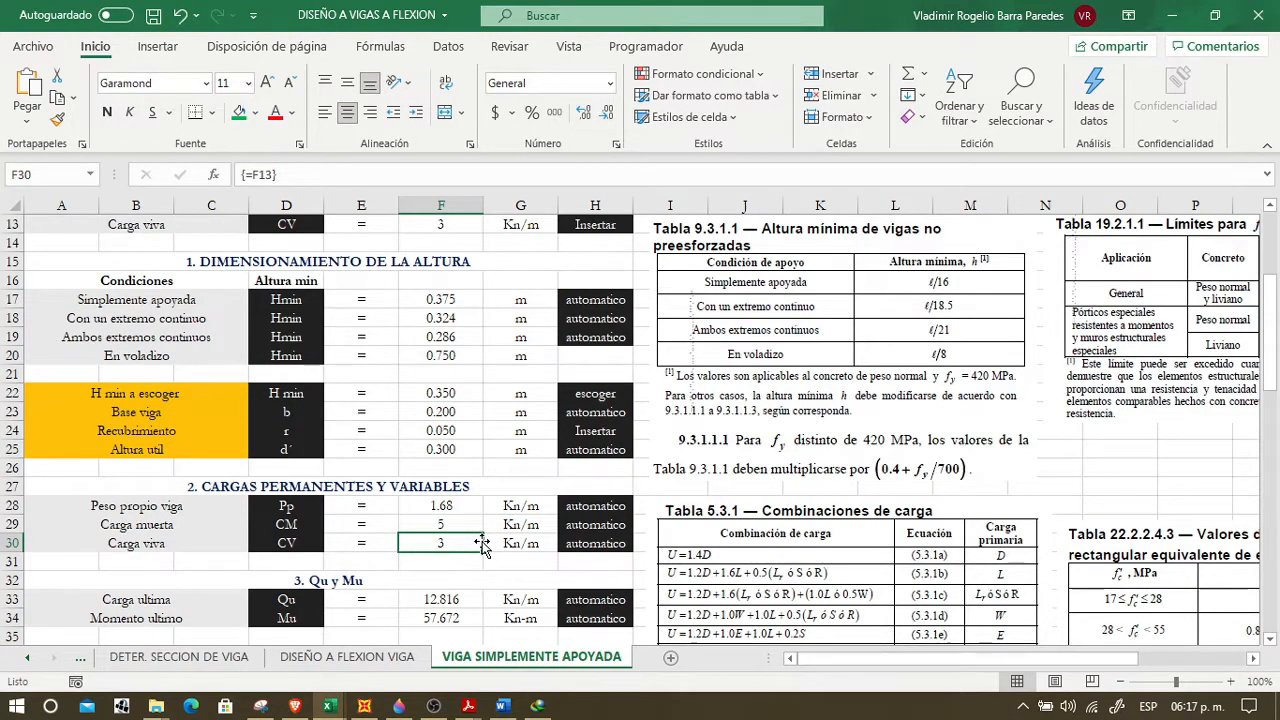
- Examine the Carga ultima formula in F33 under Qu y Mu, comparing its factors with the load combinations in Tabla 5.3.1
key(Down)
key(Down)
key(Down)
key(Down)
key(Down)
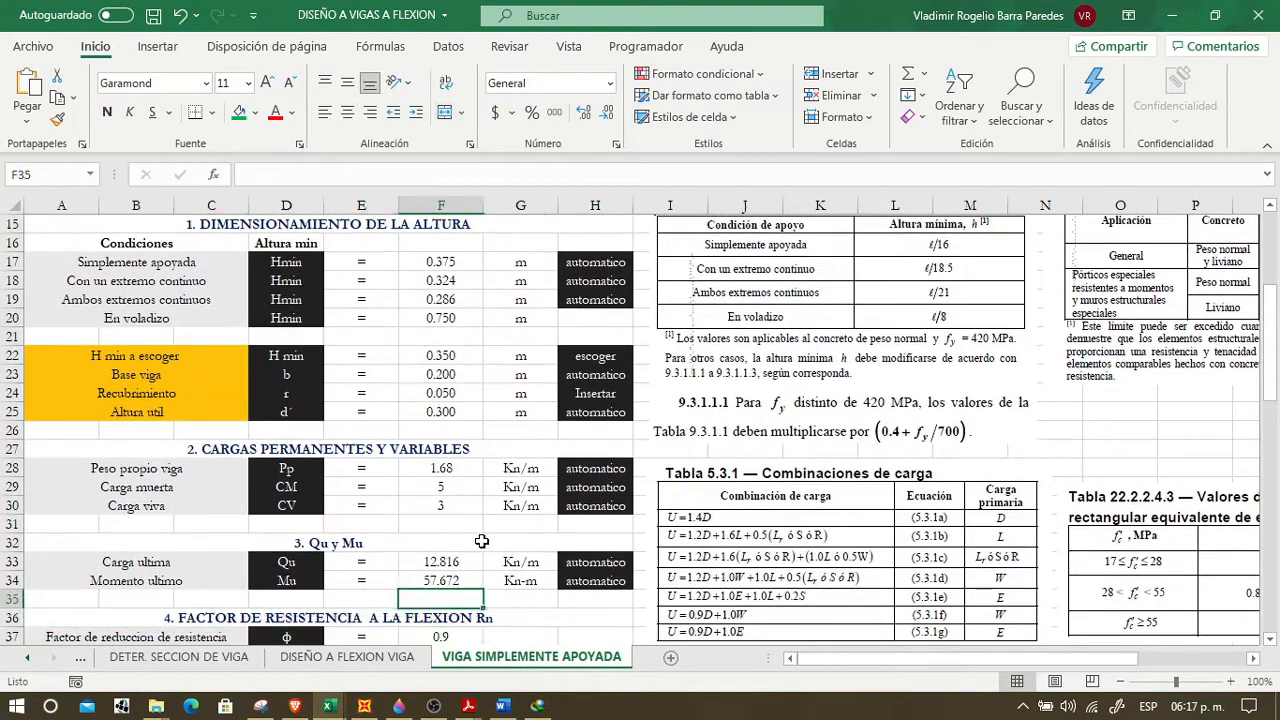
click(481, 541)
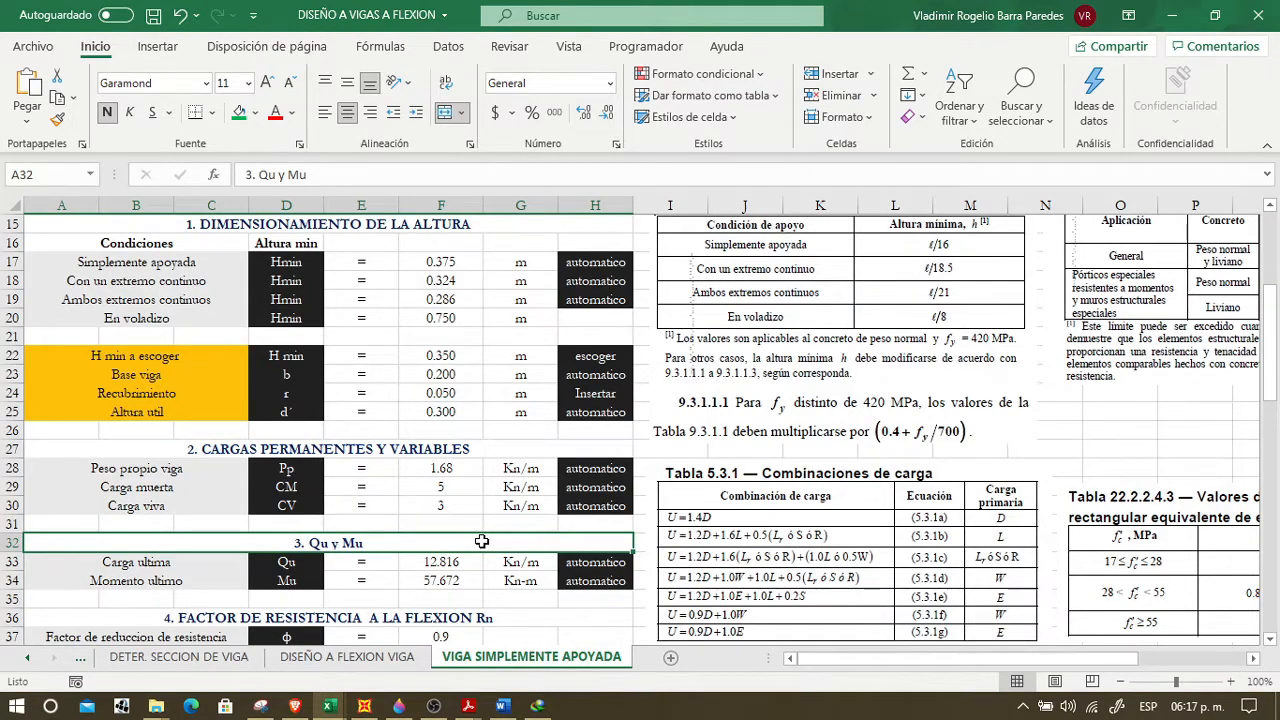
key(Down)
key(Left)
key(Left)
key(Left)
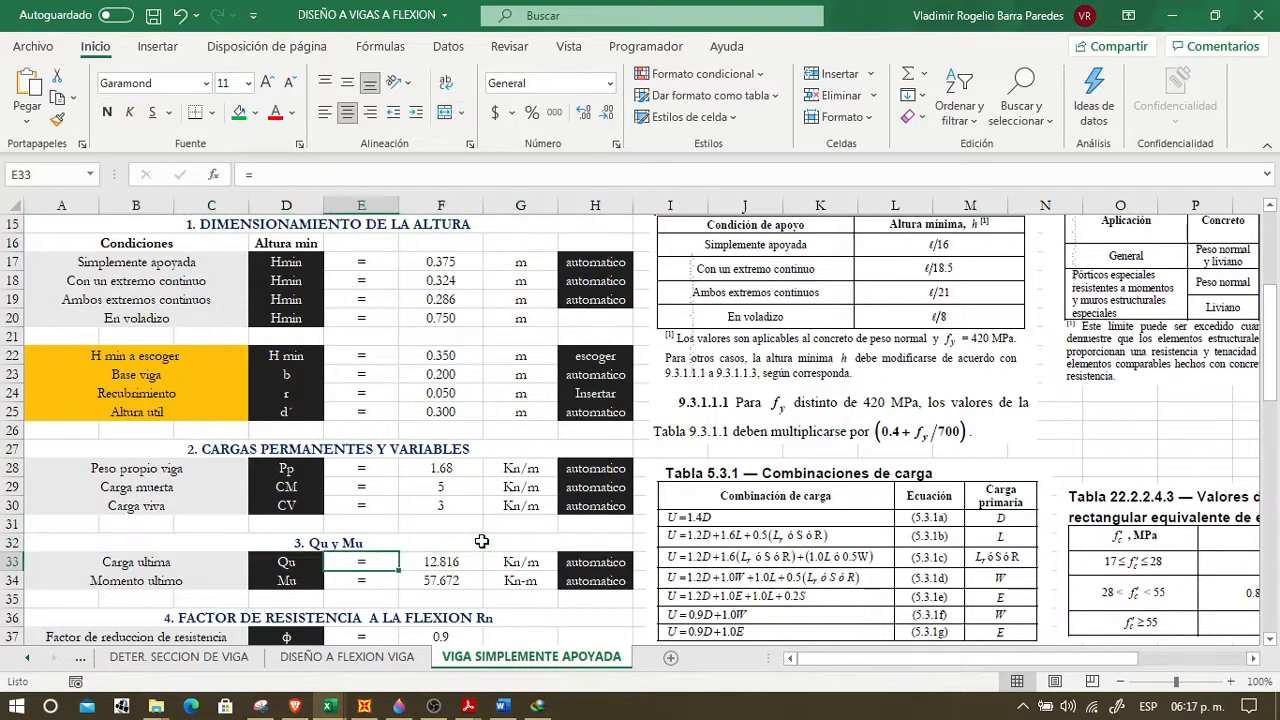
key(Right)
key(Right)
key(Right)
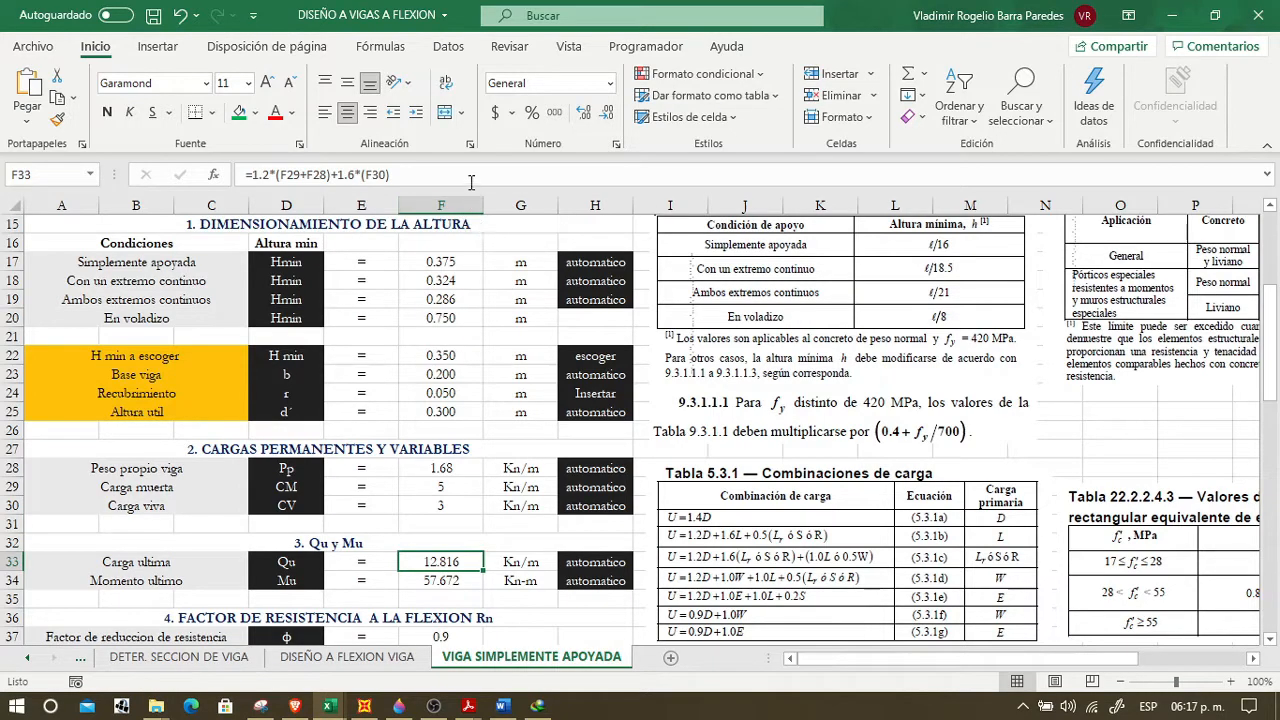
key(F2)
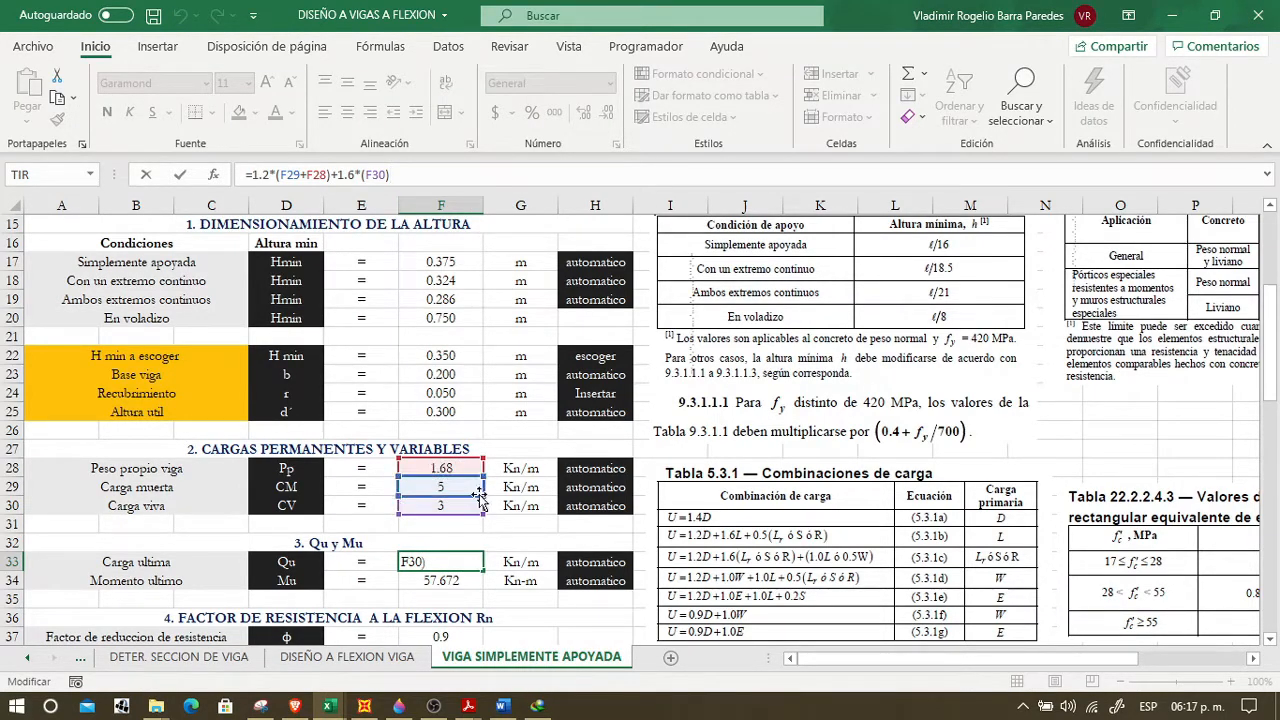
scroll(750, 515, down, 4)
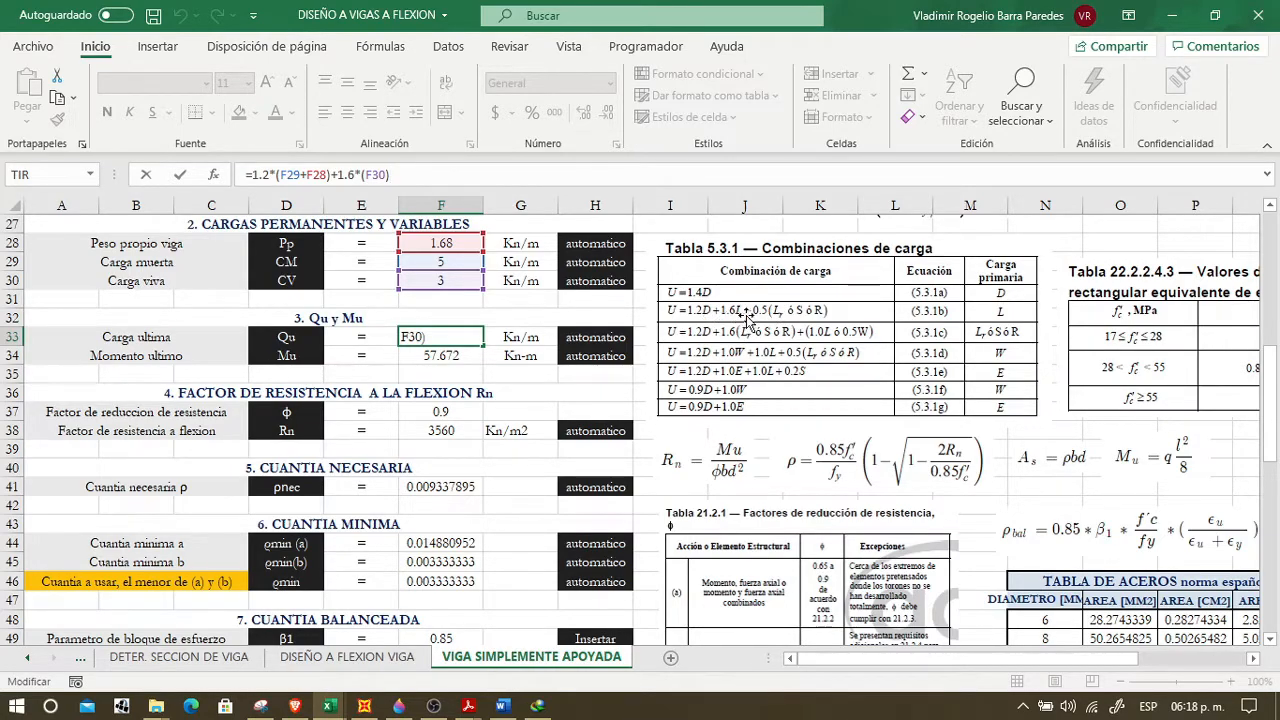
key(Return)
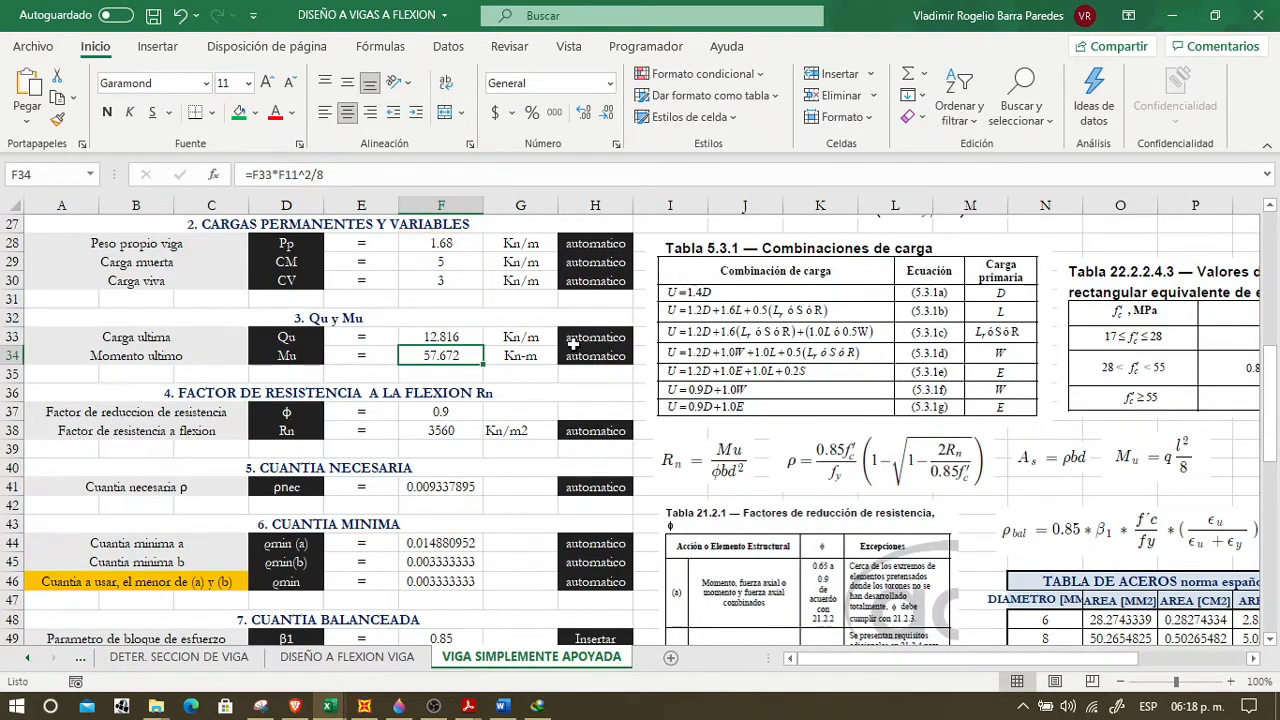
- Examine the Momento ultimo formula in F34 and its reference to the Carga ultima in F33
click(456, 338)
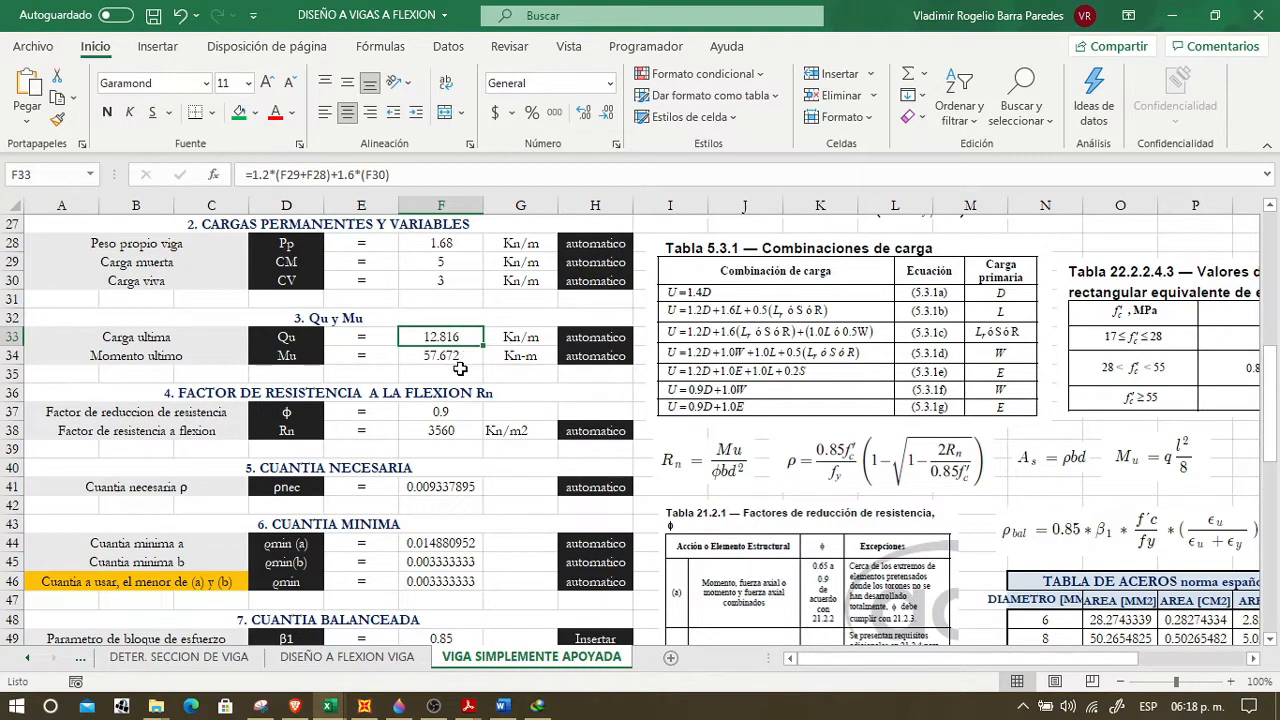
click(300, 359)
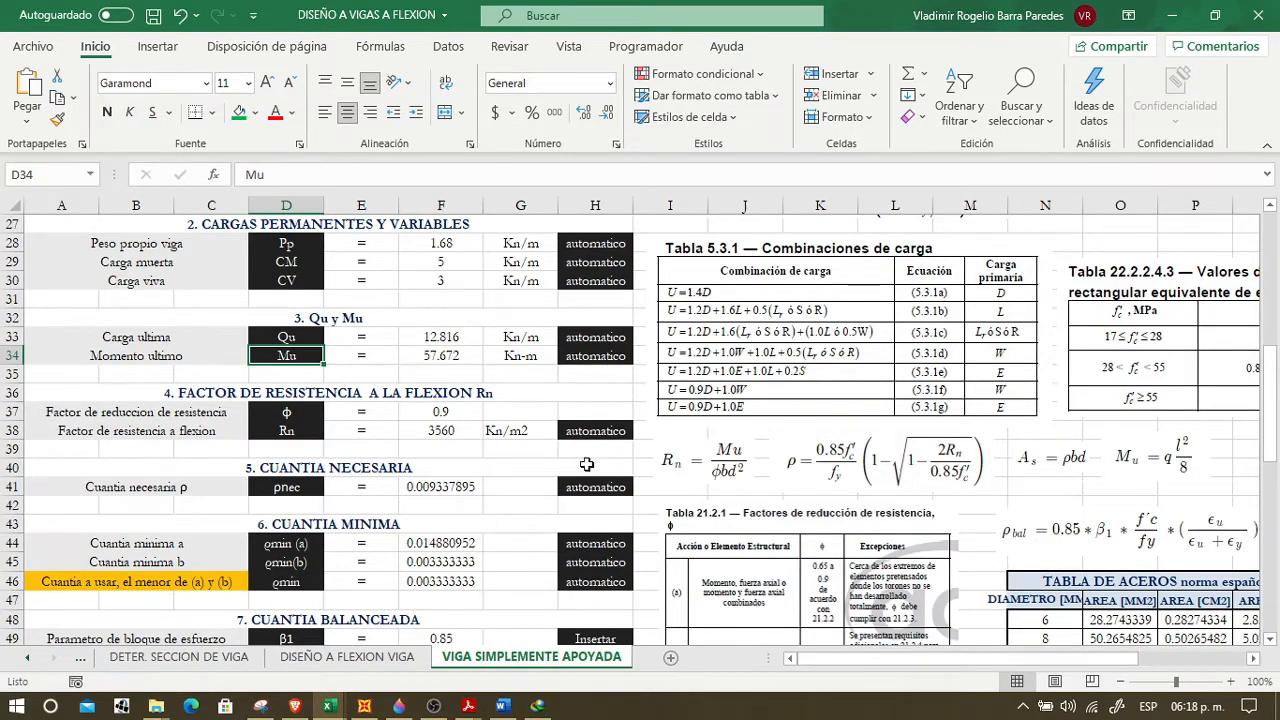
click(450, 378)
click(419, 352)
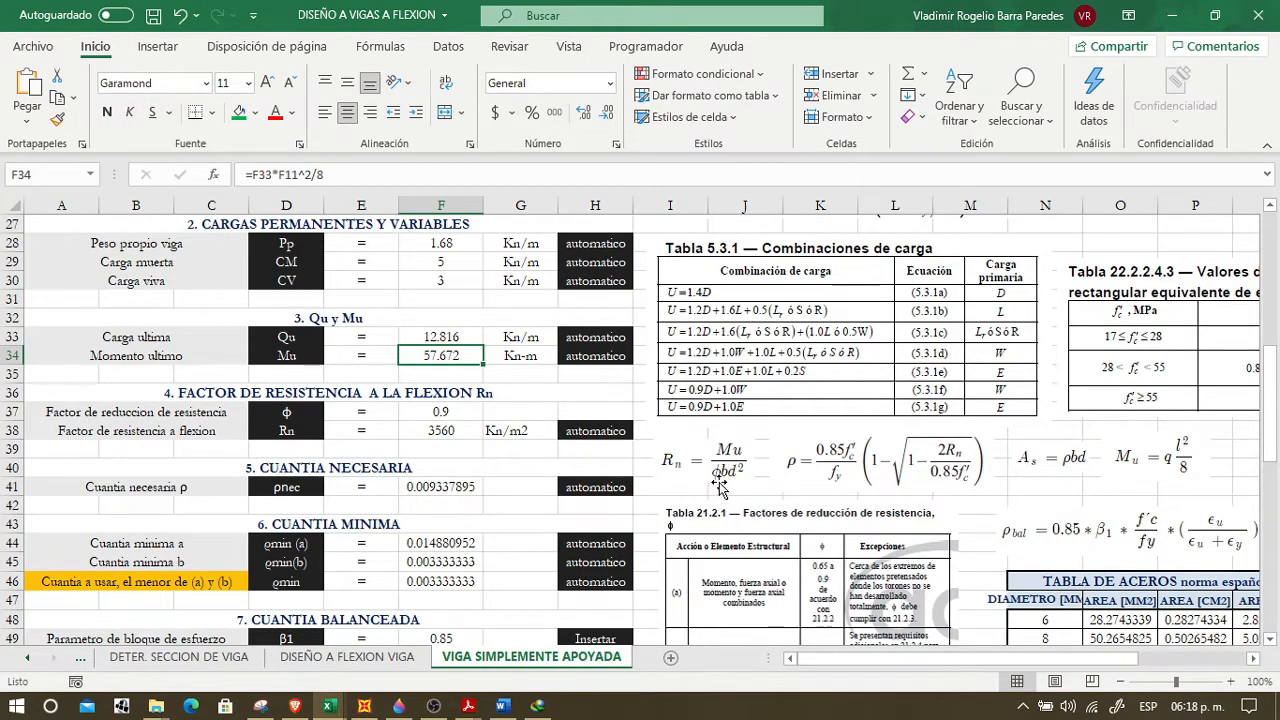
- Check the reduction factor φ against Tabla 21.2.1 and inspect the Factor de resistencia a flexion Rn in F38
scroll(760, 495, down, 5)
scroll(775, 437, up, 1)
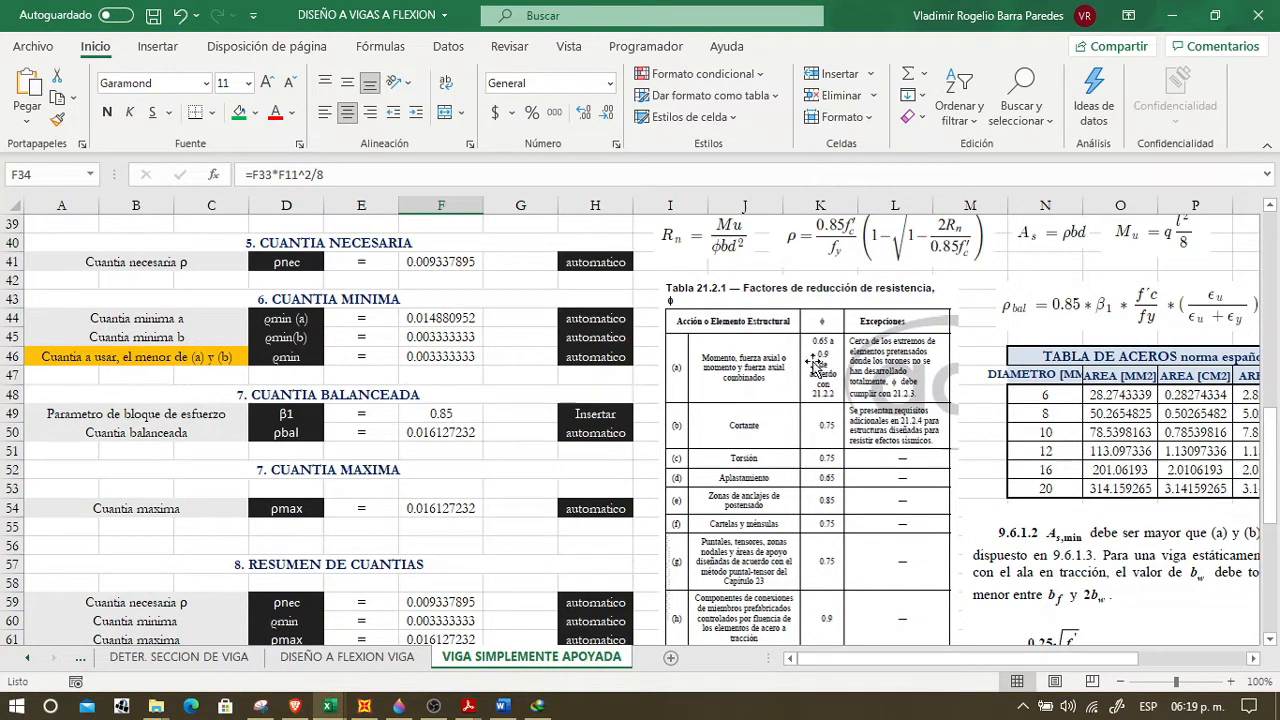
scroll(467, 421, up, 4)
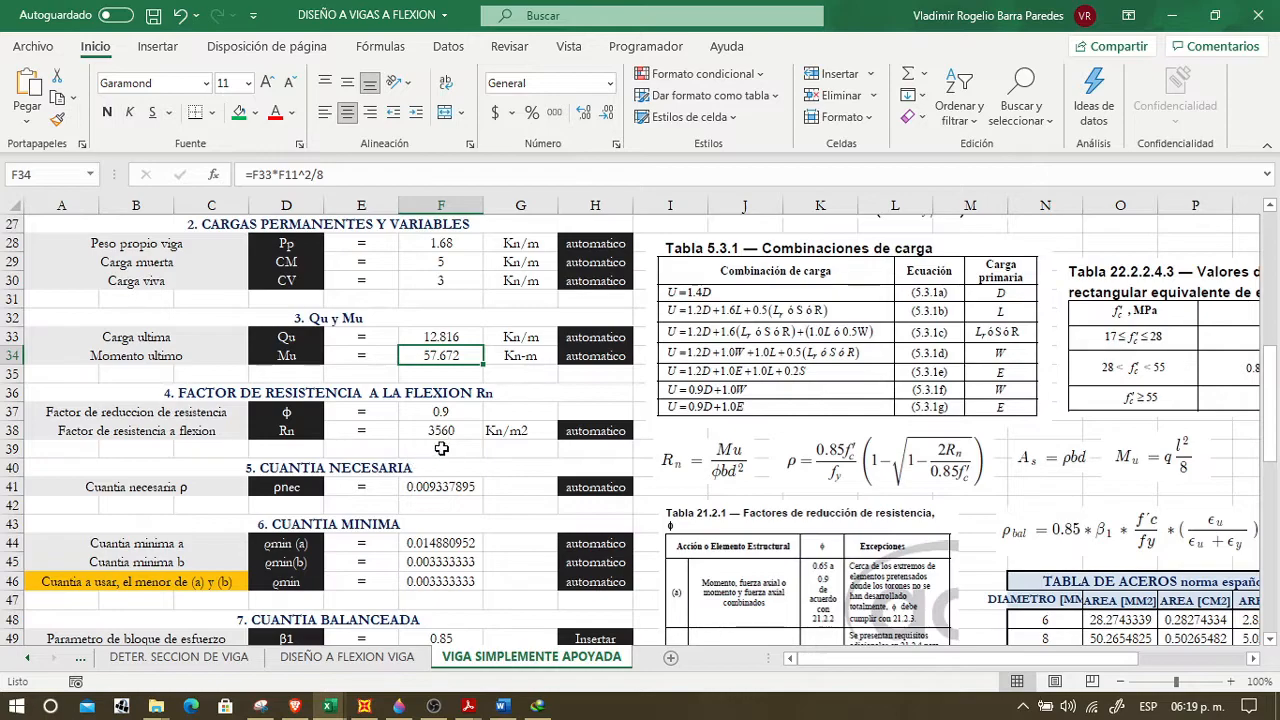
click(429, 431)
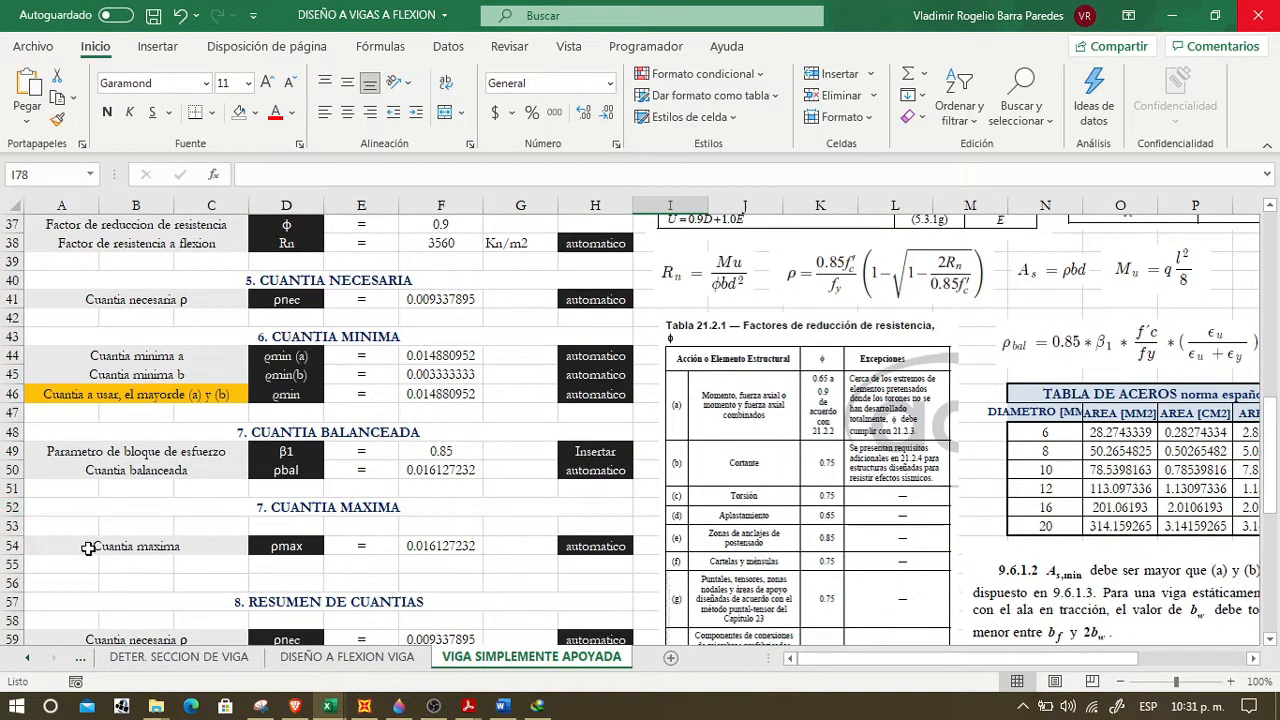
- Examine the Cuantia necesaria formula in F41, tracing its terms to the ρ expression, the material strengths and Rn
scroll(172, 420, up, 4)
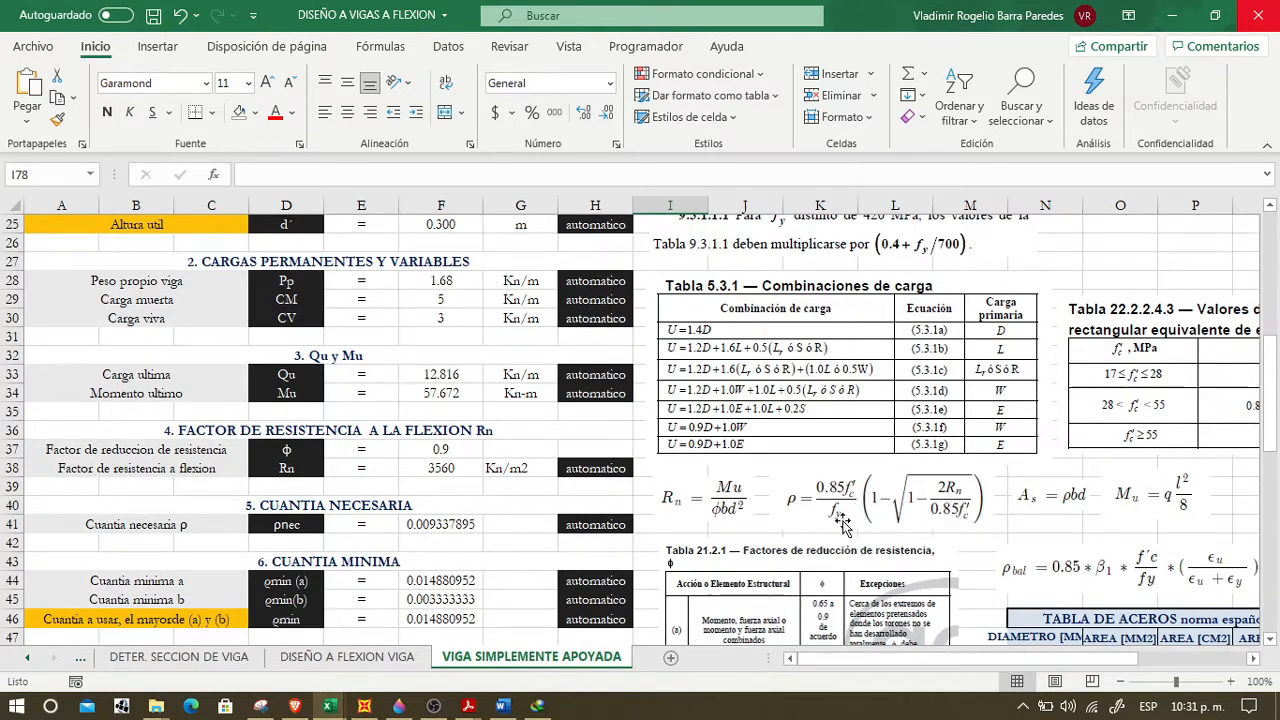
scroll(785, 512, up, 8)
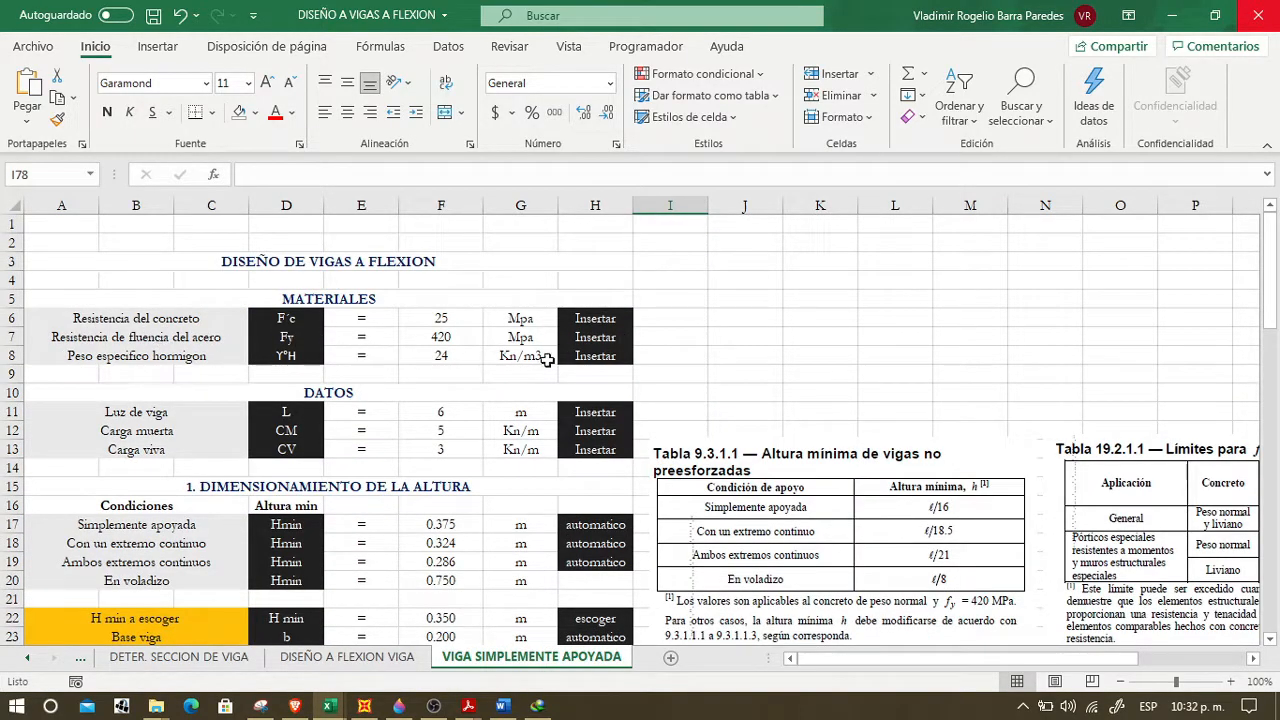
scroll(850, 400, down, 16)
scroll(903, 416, up, 4)
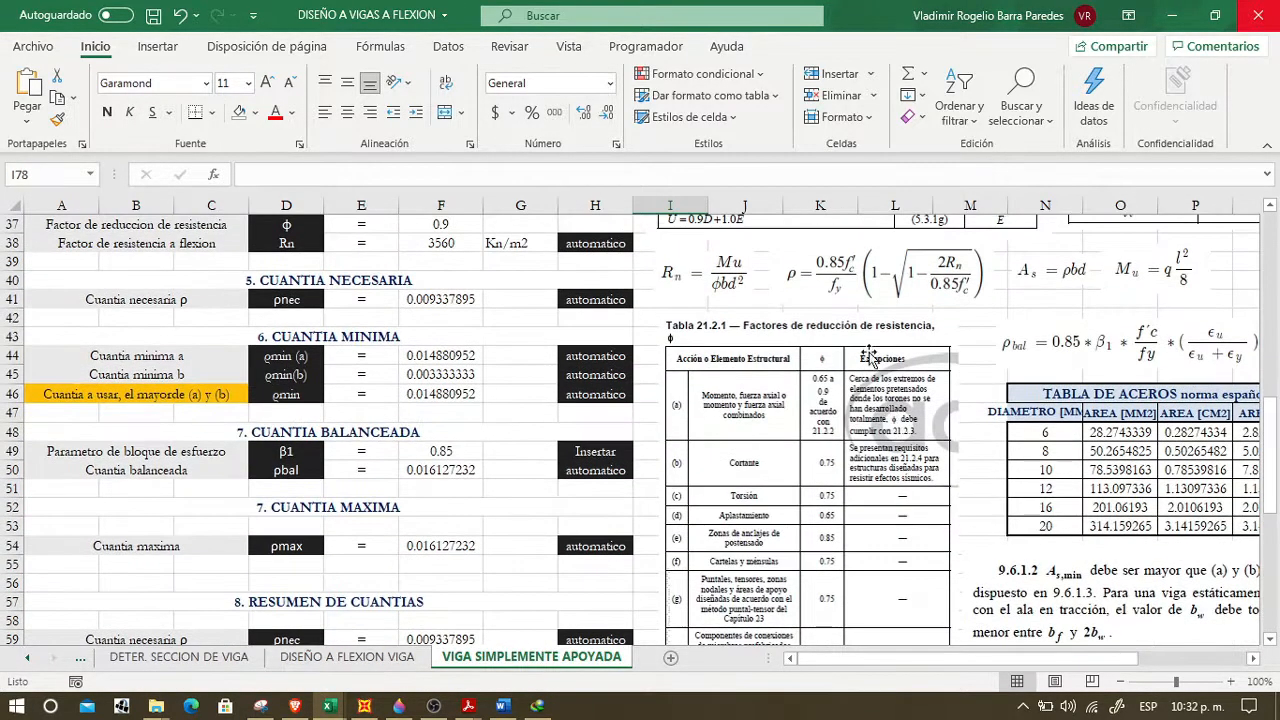
click(437, 302)
scroll(451, 373, up, 4)
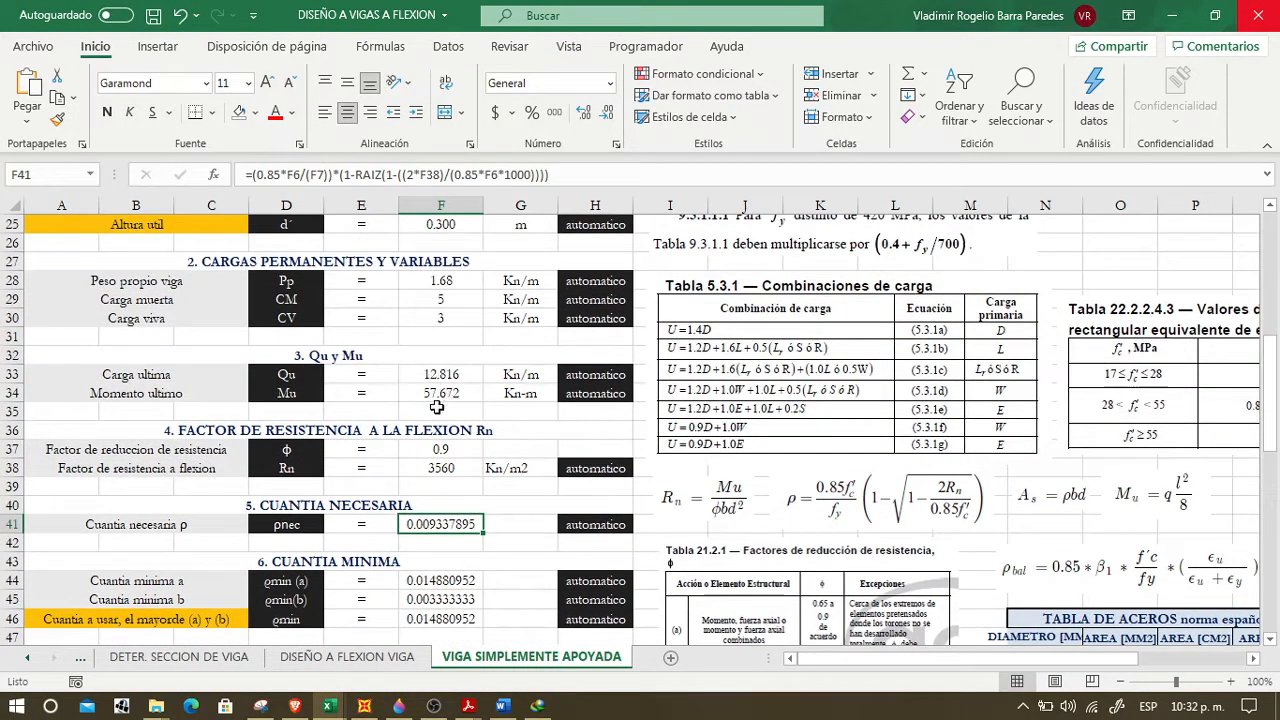
scroll(434, 413, up, 4)
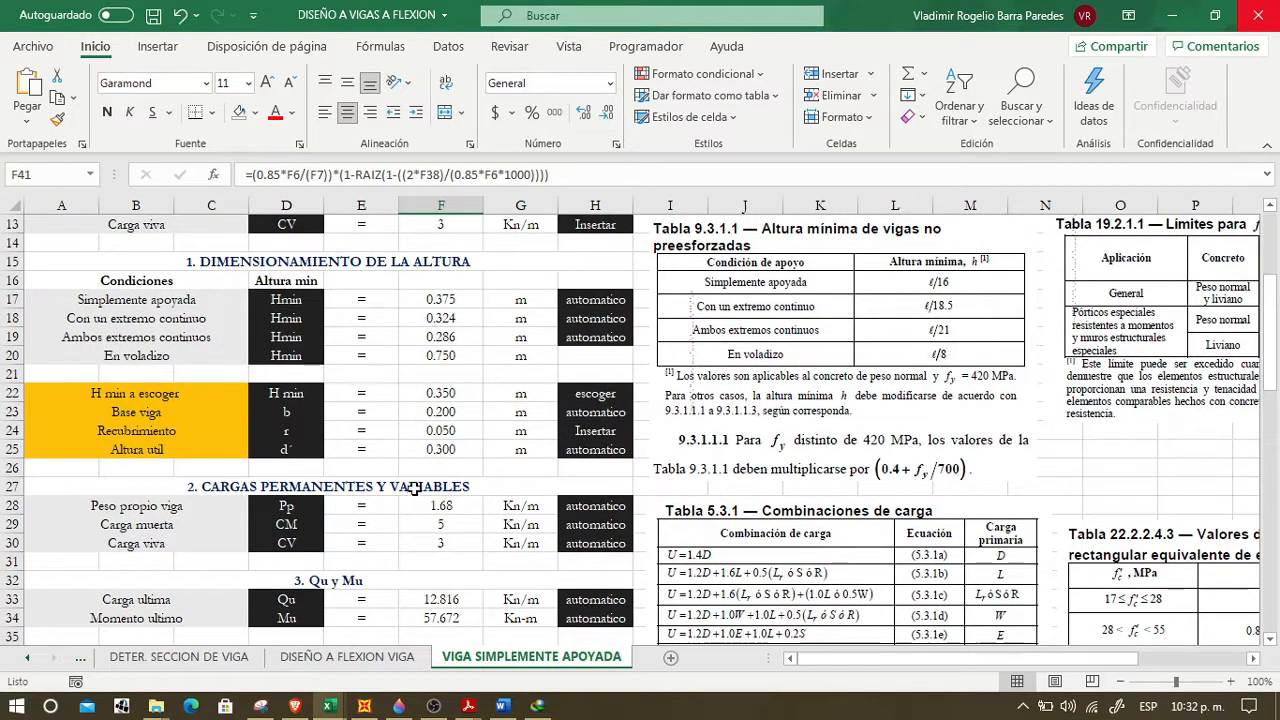
scroll(418, 467, up, 4)
scroll(416, 470, down, 8)
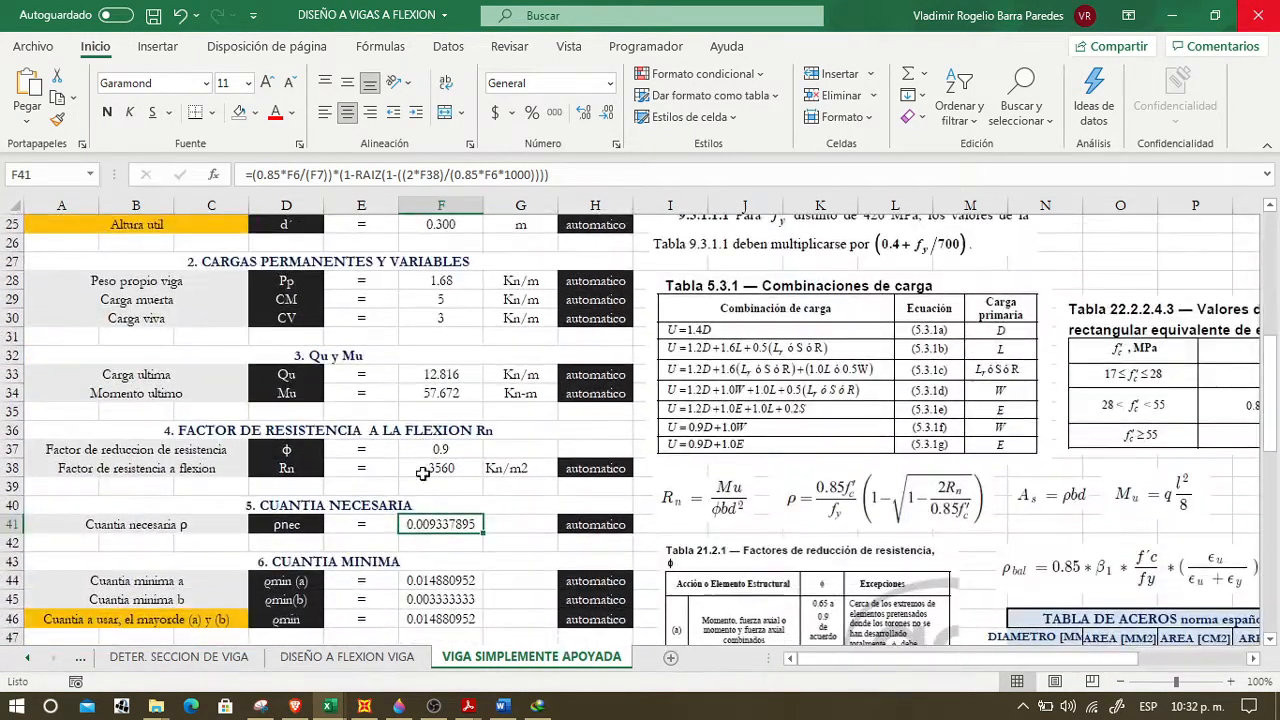
scroll(444, 405, down, 4)
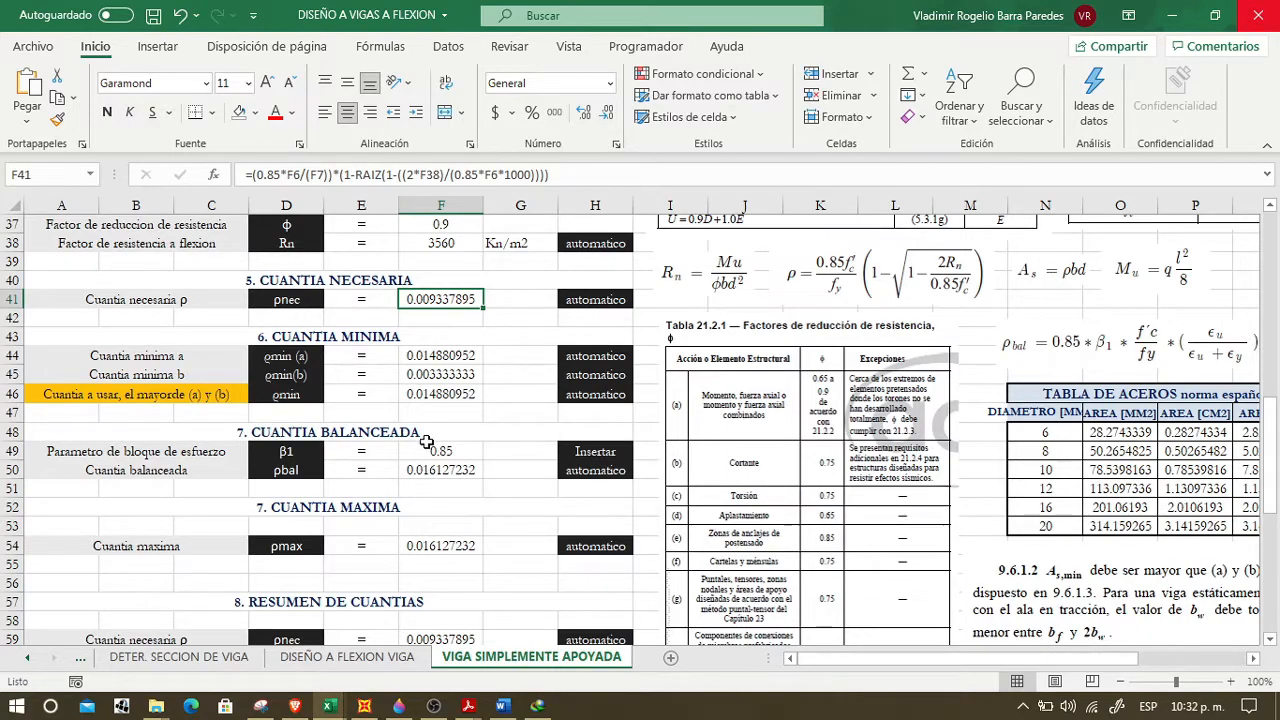
- Review the As = ρbd note in Paint 3D, then return to Excel for minimum steel expressions (a) and (b) of 9.6.1.2
click(398, 706)
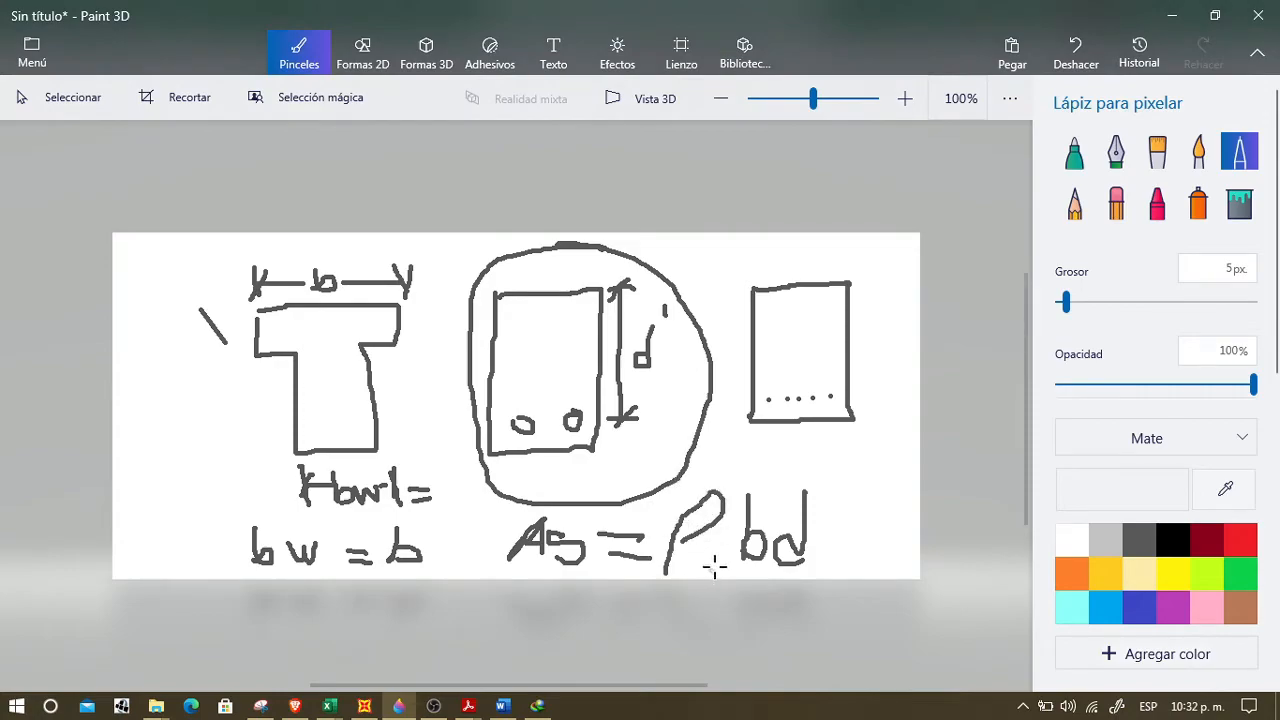
key(alt+Tab)
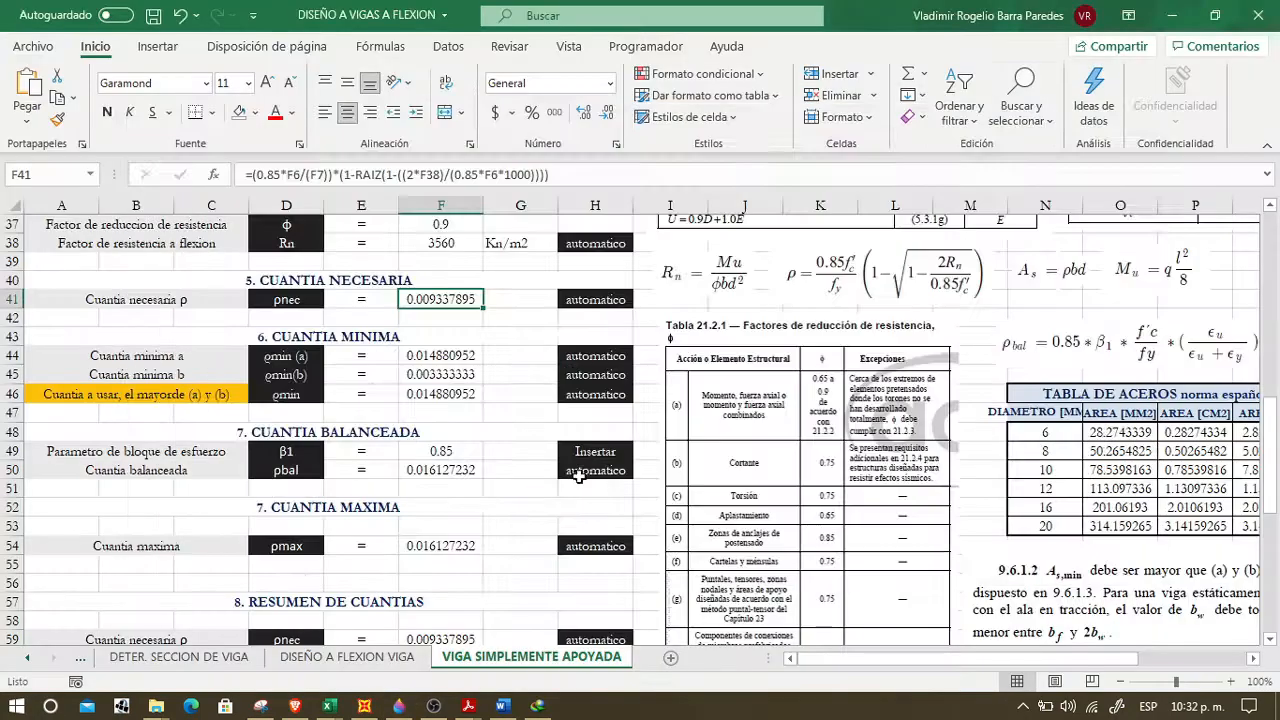
click(507, 302)
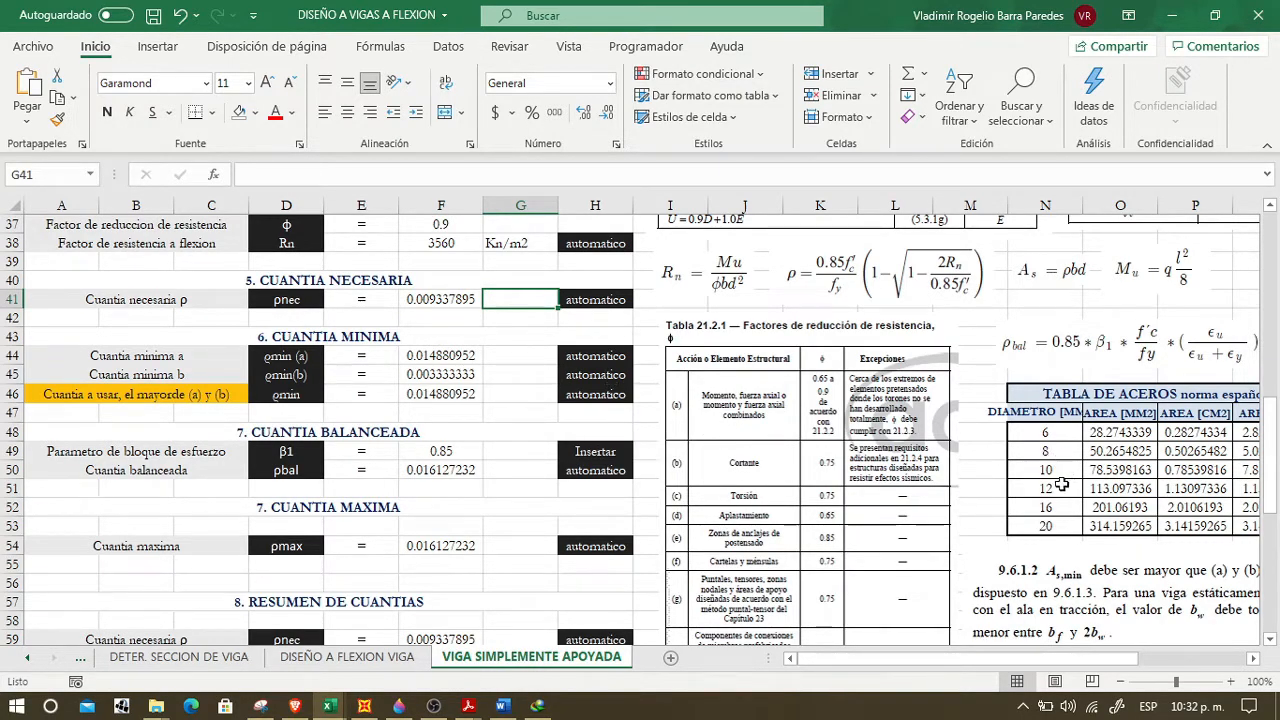
scroll(1062, 485, down, 4)
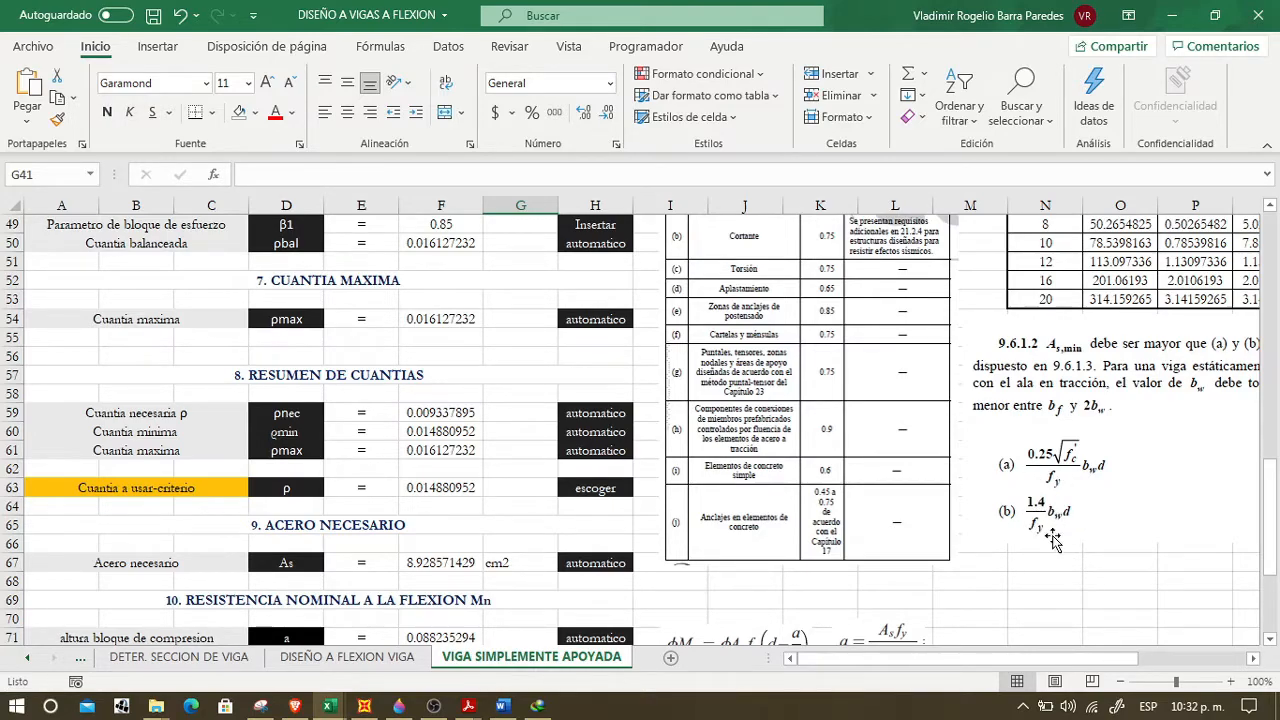
scroll(1048, 537, up, 4)
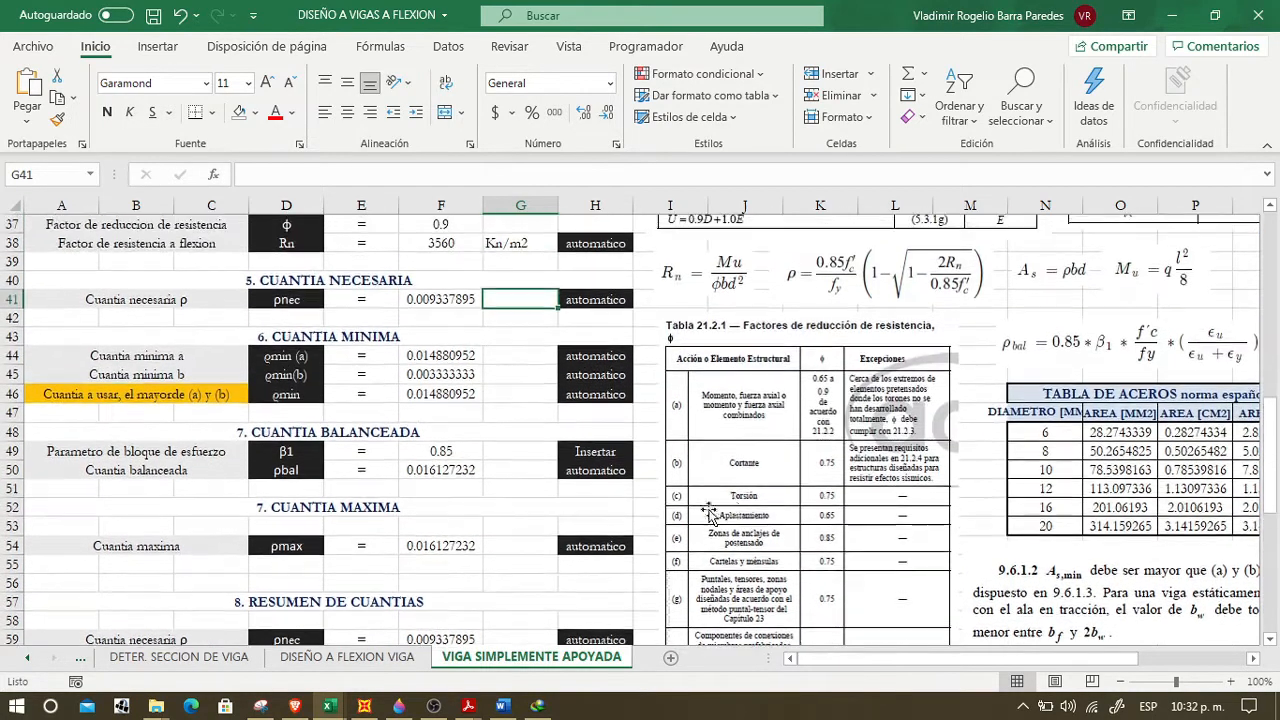
- Inspect the Cuantia minima formulas (a) and (b) in F44 and F45 and the choice between them in F46
click(450, 359)
click(452, 373)
click(453, 355)
click(447, 375)
click(440, 394)
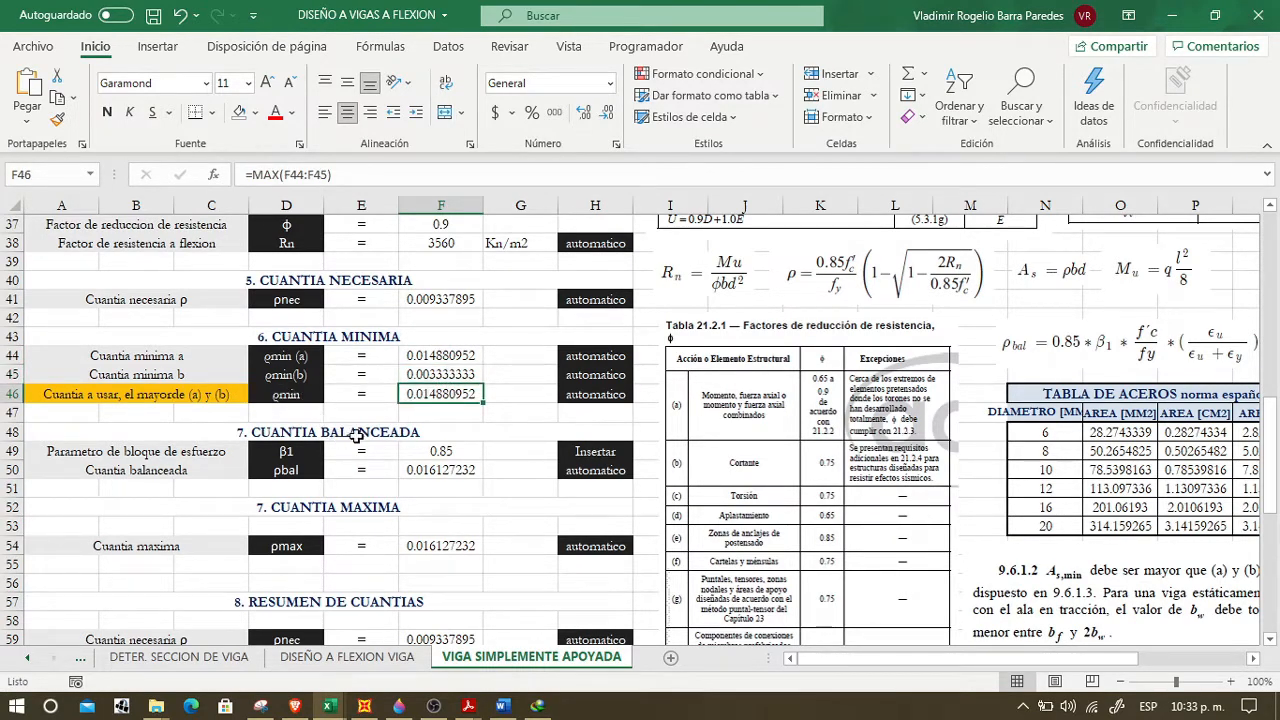
- Compare the Cuantia balanceada formula in F50 with the ρbal expression, the β1 values in Tabla 22.2.2.4.3 and the strains eu and ey
click(438, 432)
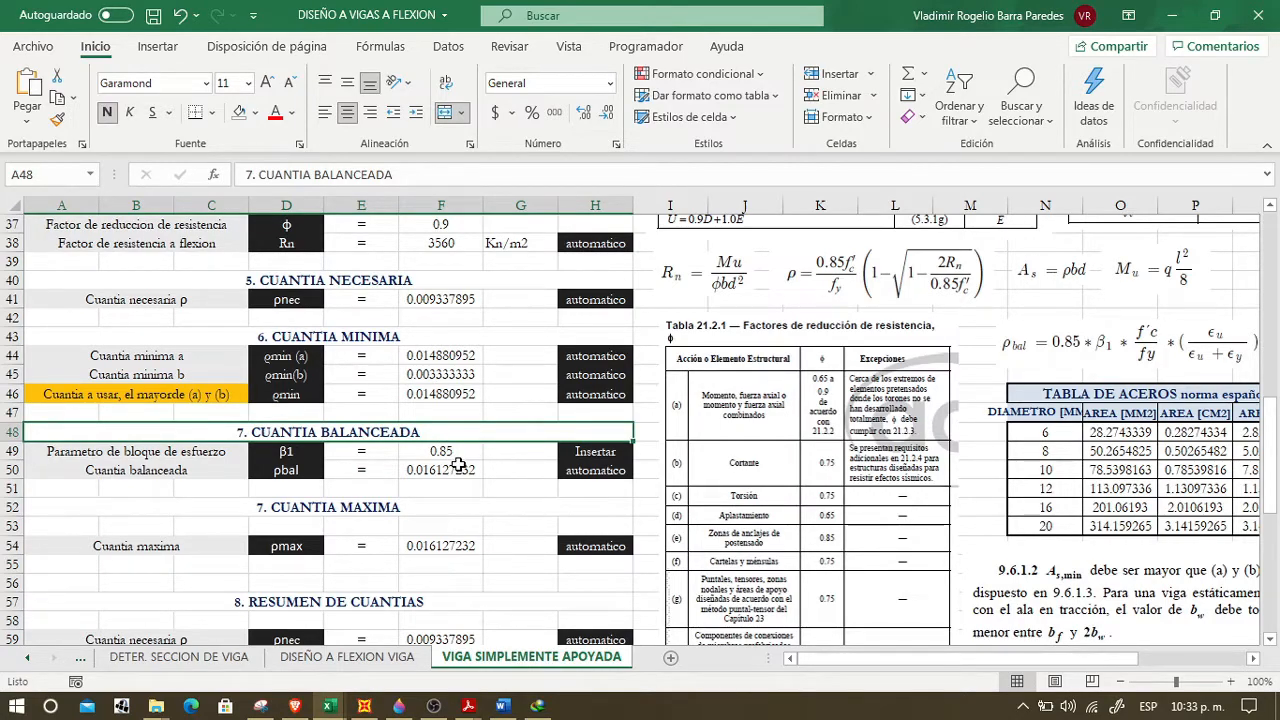
drag(983, 665, 1024, 657)
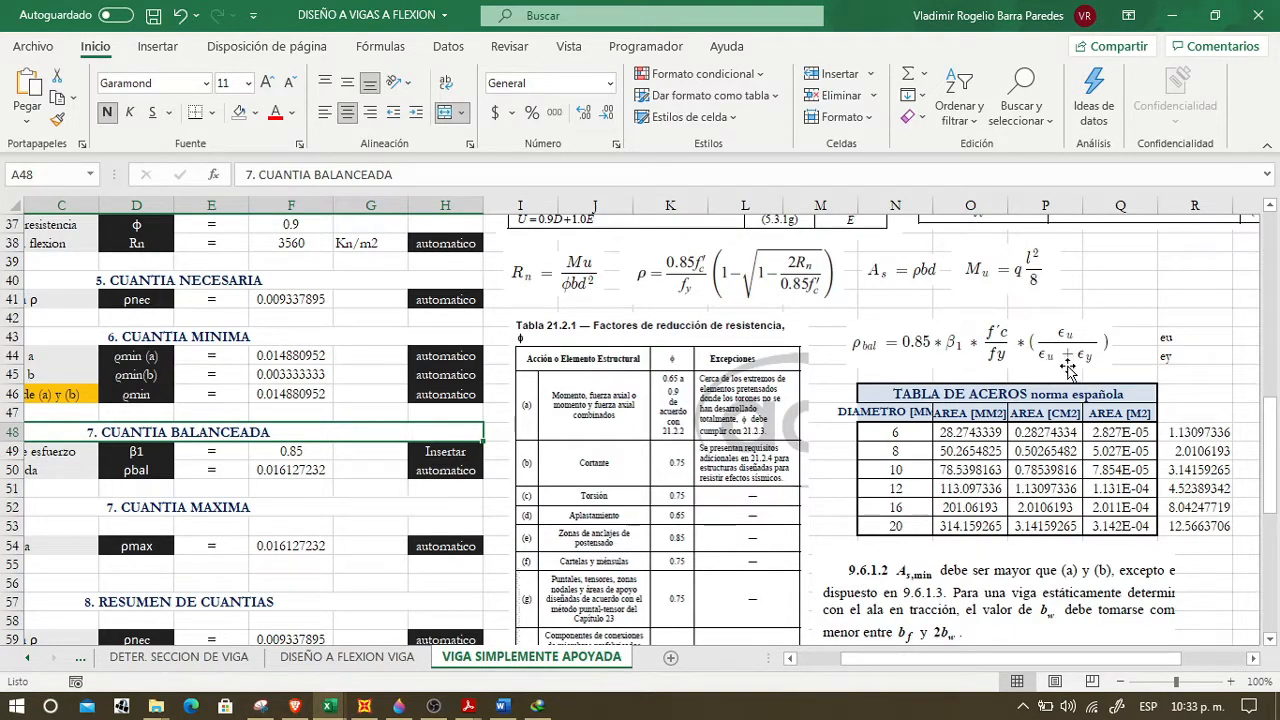
scroll(1090, 375, up, 4)
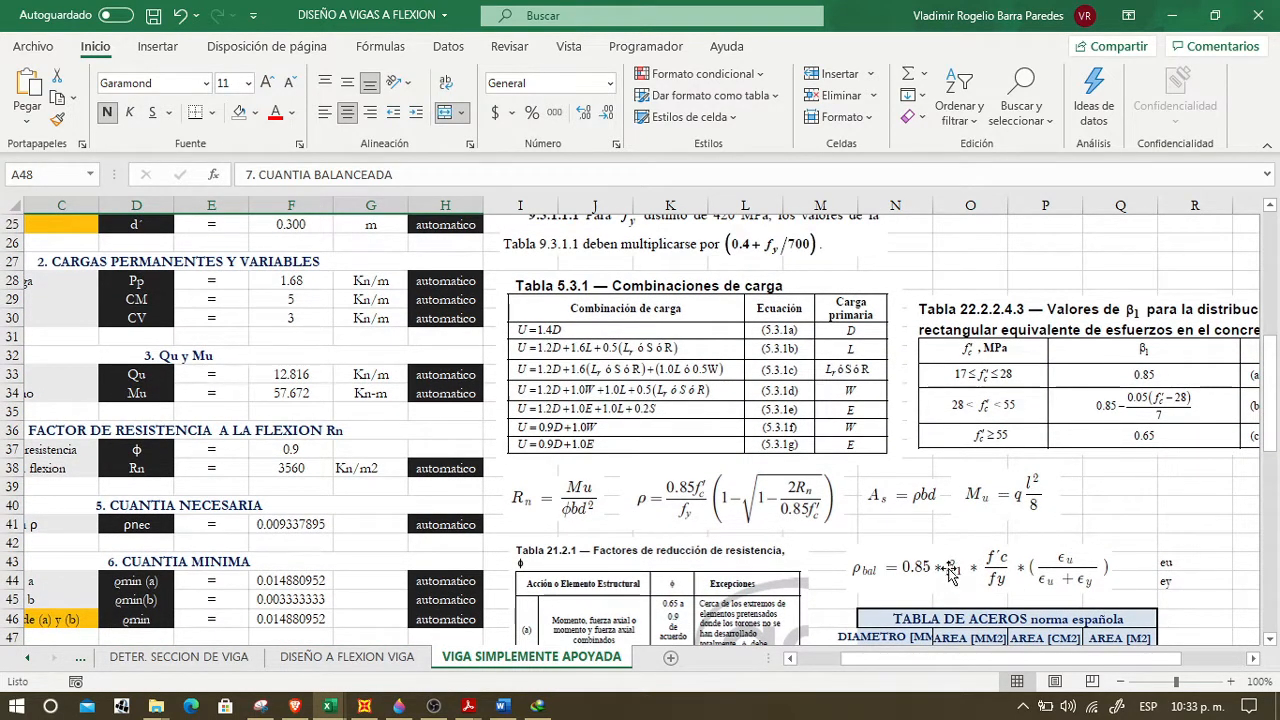
drag(1012, 657, 1050, 663)
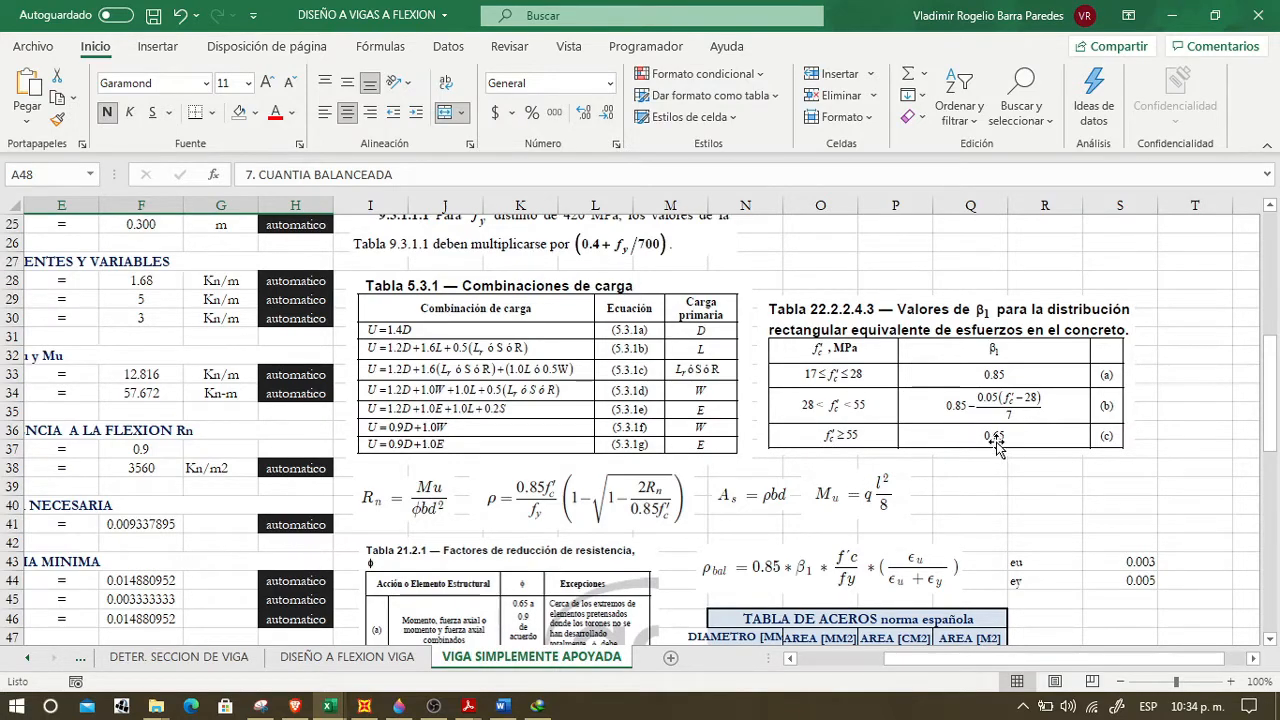
scroll(895, 485, down, 4)
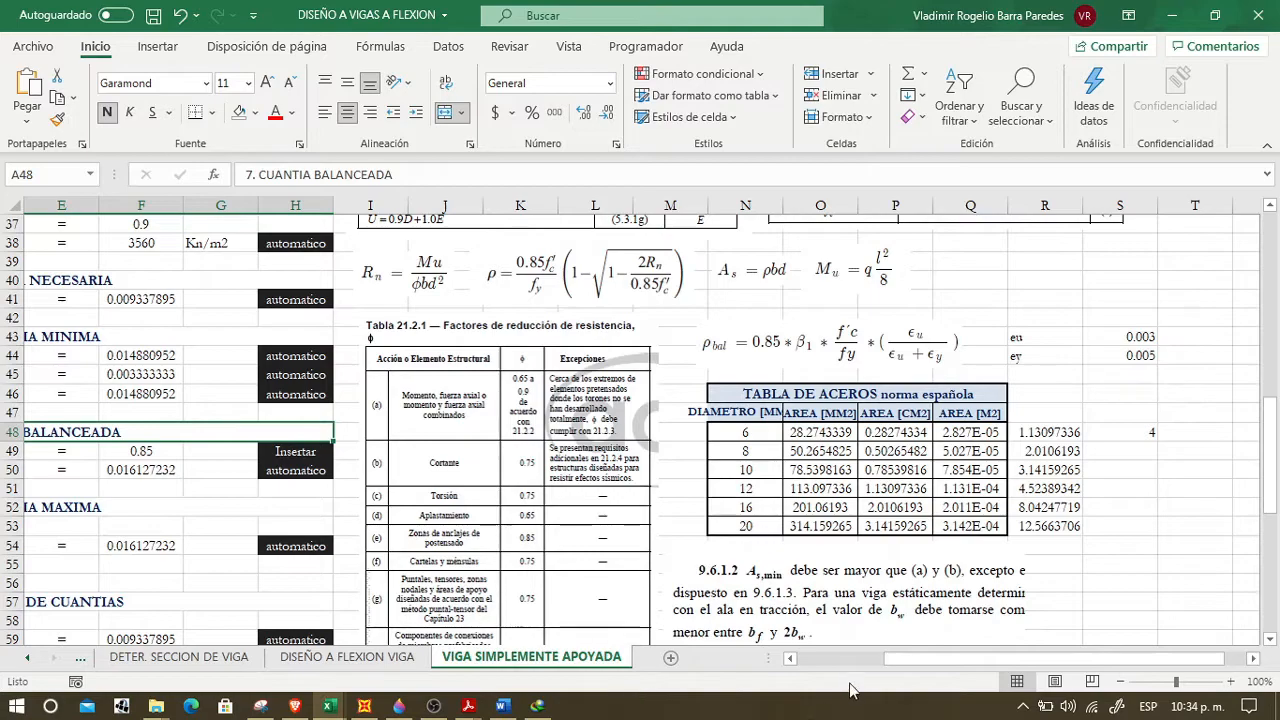
drag(905, 660, 884, 661)
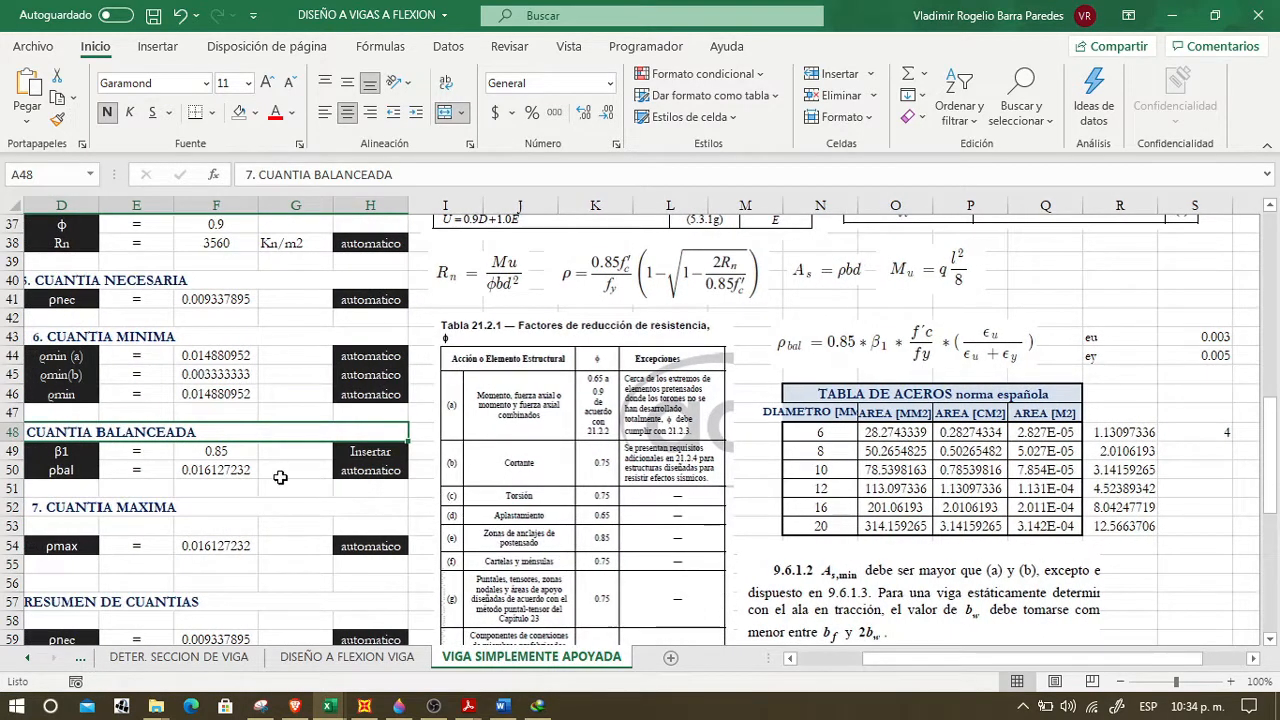
click(245, 470)
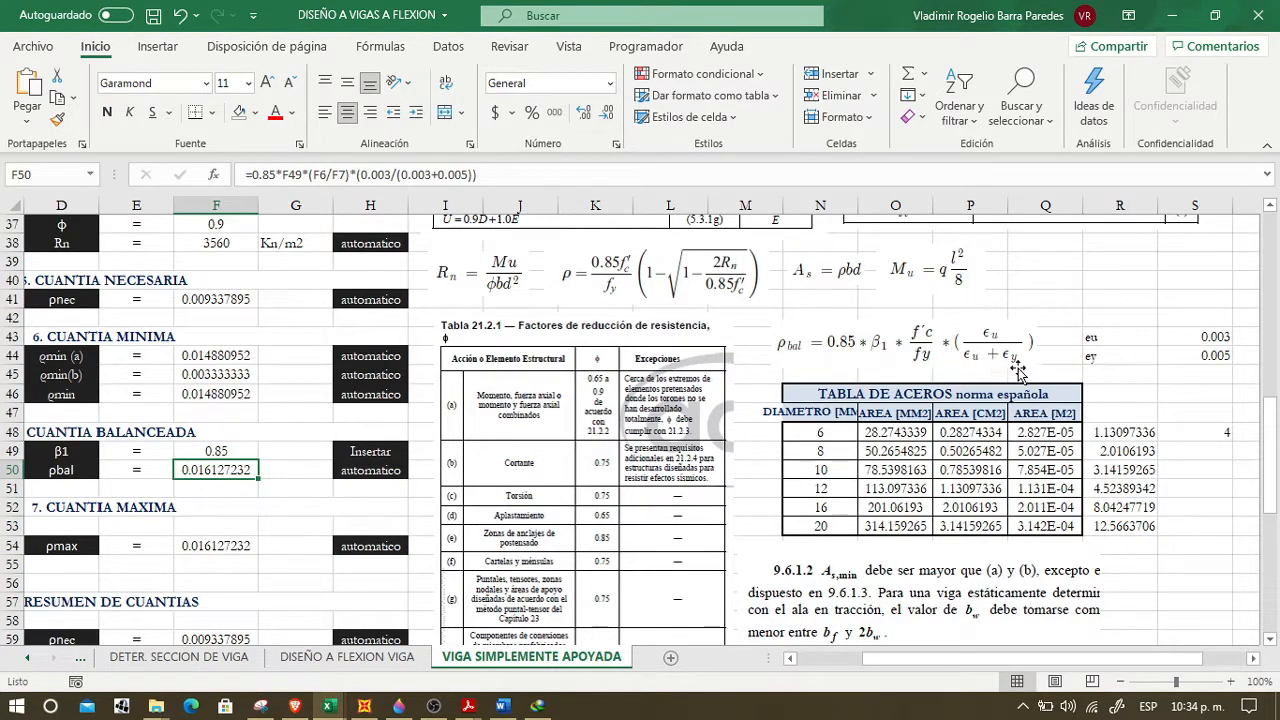
- Switch to Paint 3D and undo the strokes of the uncircled rectangular section with the row of reinforcement dots
click(399, 706)
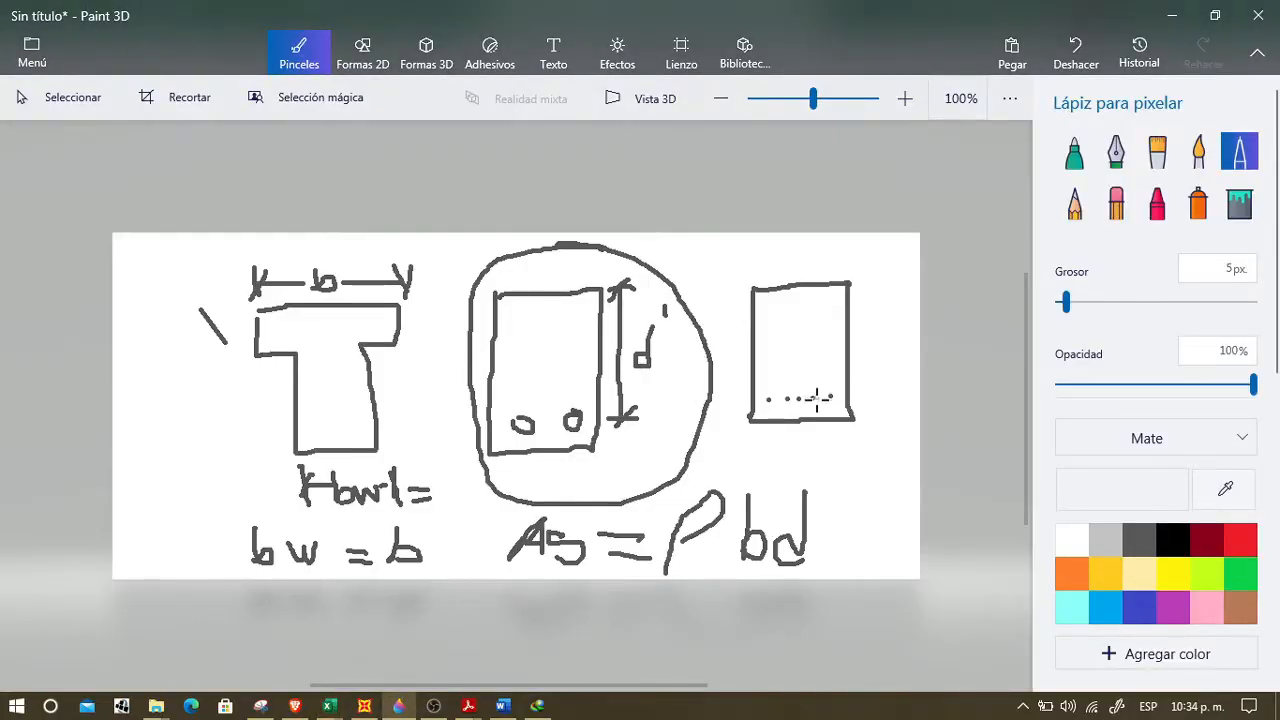
key(ctrl+z)
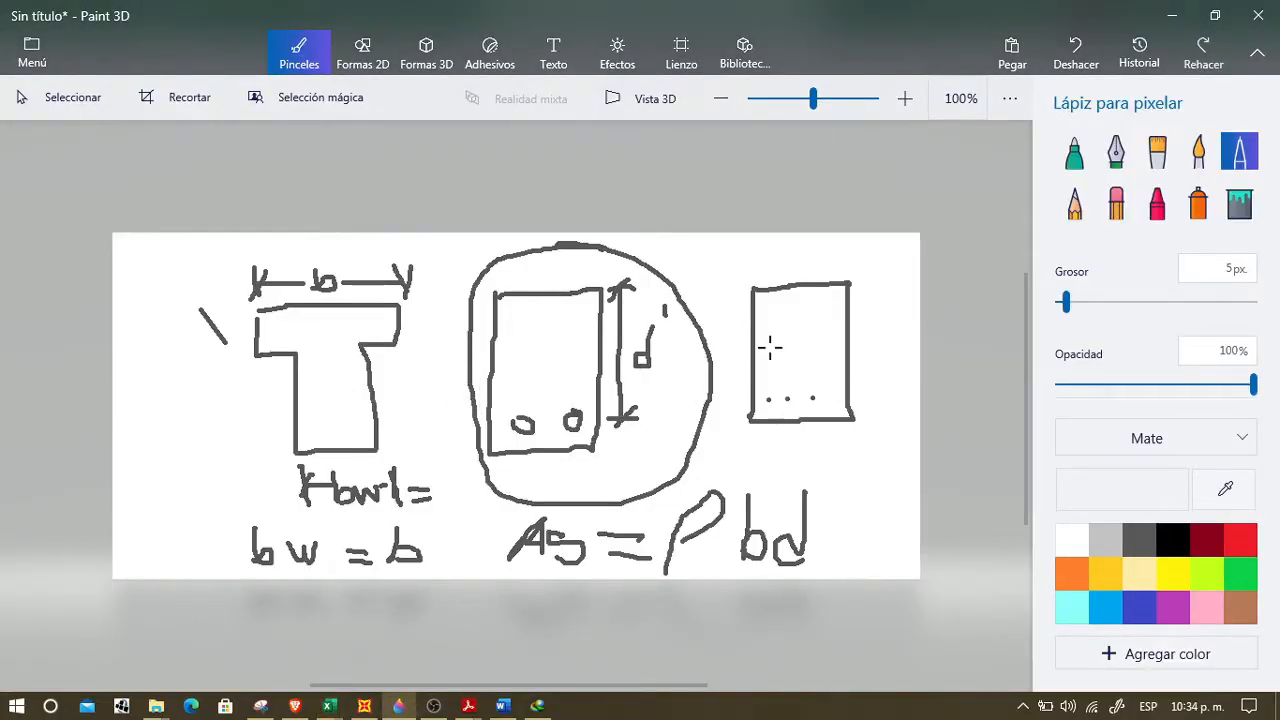
key(ctrl+z)
key(ctrl+z)
- Handwrite the yield strain formula εy = fy/Ey in the space beside the circled beam section
mouse_move(776, 321)
mouse_down()
mouse_move(770, 355)
mouse_move(795, 335)
mouse_move(790, 380)
mouse_up()
drag(806, 335, 820, 335)
drag(805, 341, 834, 341)
mouse_move(866, 287)
mouse_down()
mouse_move(848, 328)
mouse_move(888, 320)
mouse_move(897, 300)
mouse_up()
mouse_move(843, 342)
mouse_down()
mouse_move(919, 342)
mouse_move(889, 340)
mouse_move(852, 405)
mouse_move(871, 368)
mouse_move(884, 412)
mouse_up()
mouse_move(878, 399)
mouse_down()
mouse_move(898, 398)
mouse_move(891, 443)
mouse_up()
- Compare the handwritten εy formula in Paint 3D with the εy term of the ρbal expression in Excel
key(alt+Tab)
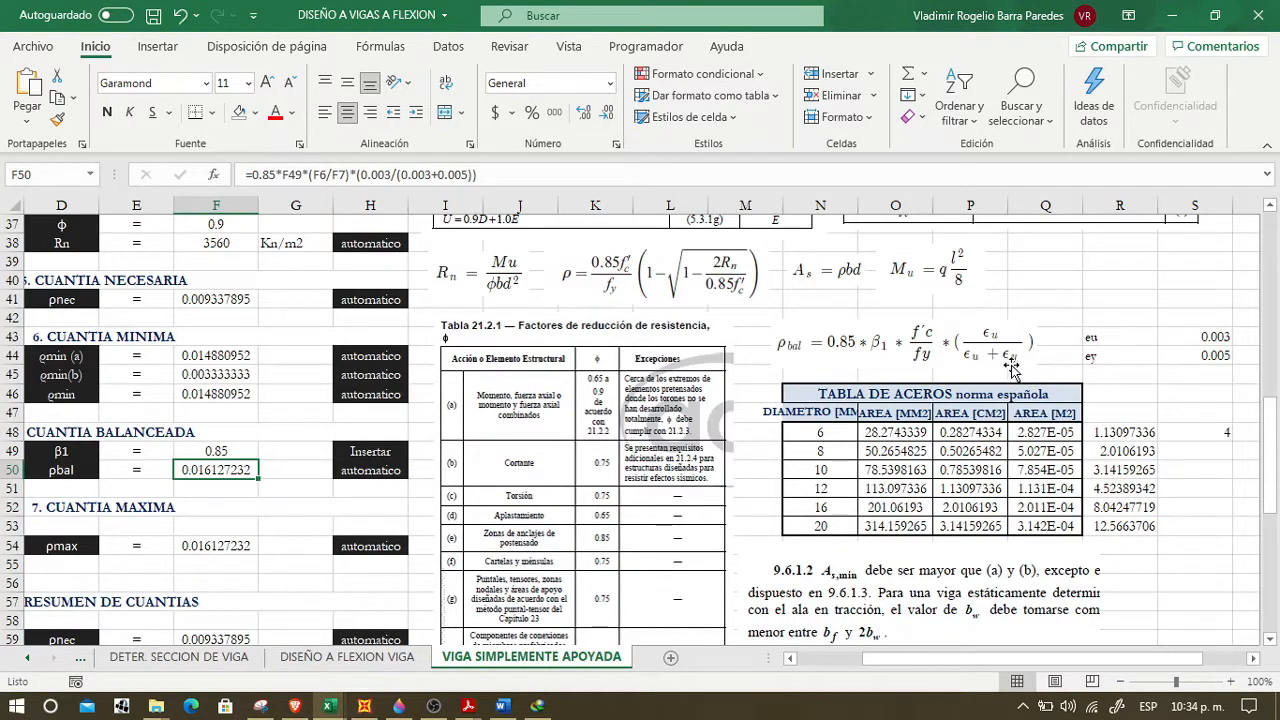
key(alt+Tab)
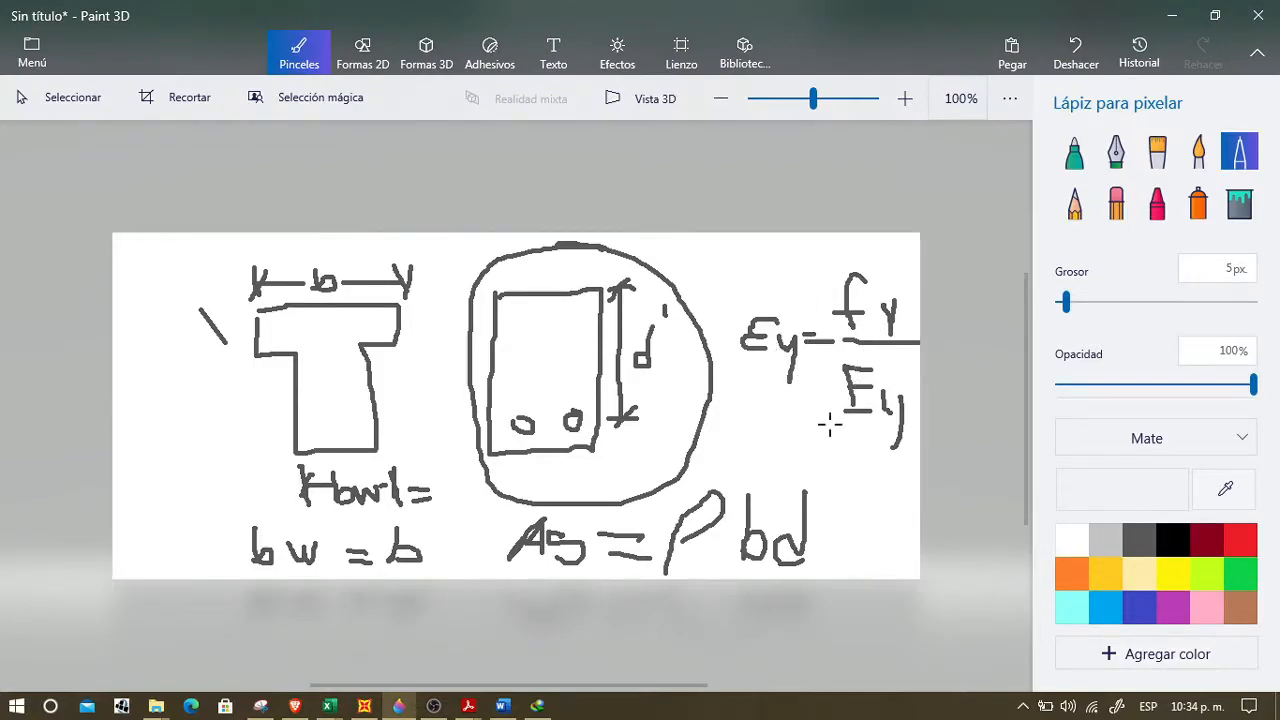
key(alt+Tab)
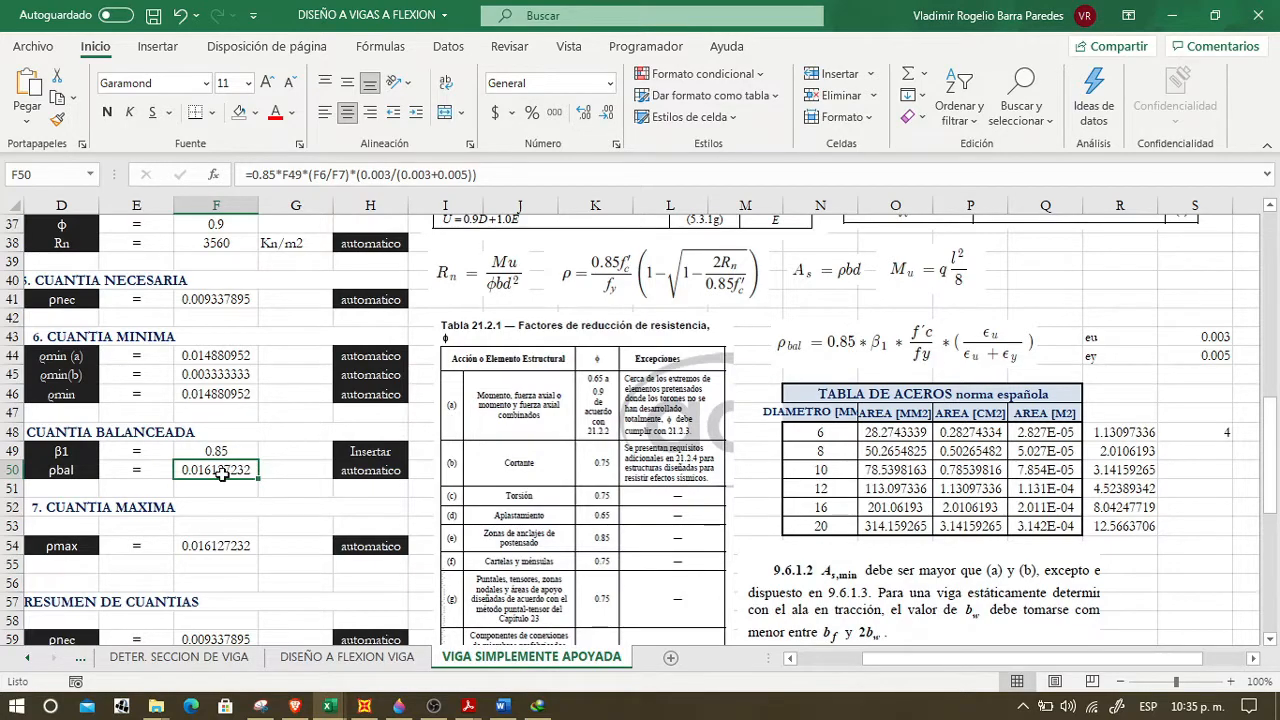
- Examine the Cuantia maxima row and the link of F54 to the Cuantia balanceada in F50
drag(888, 658, 826, 658)
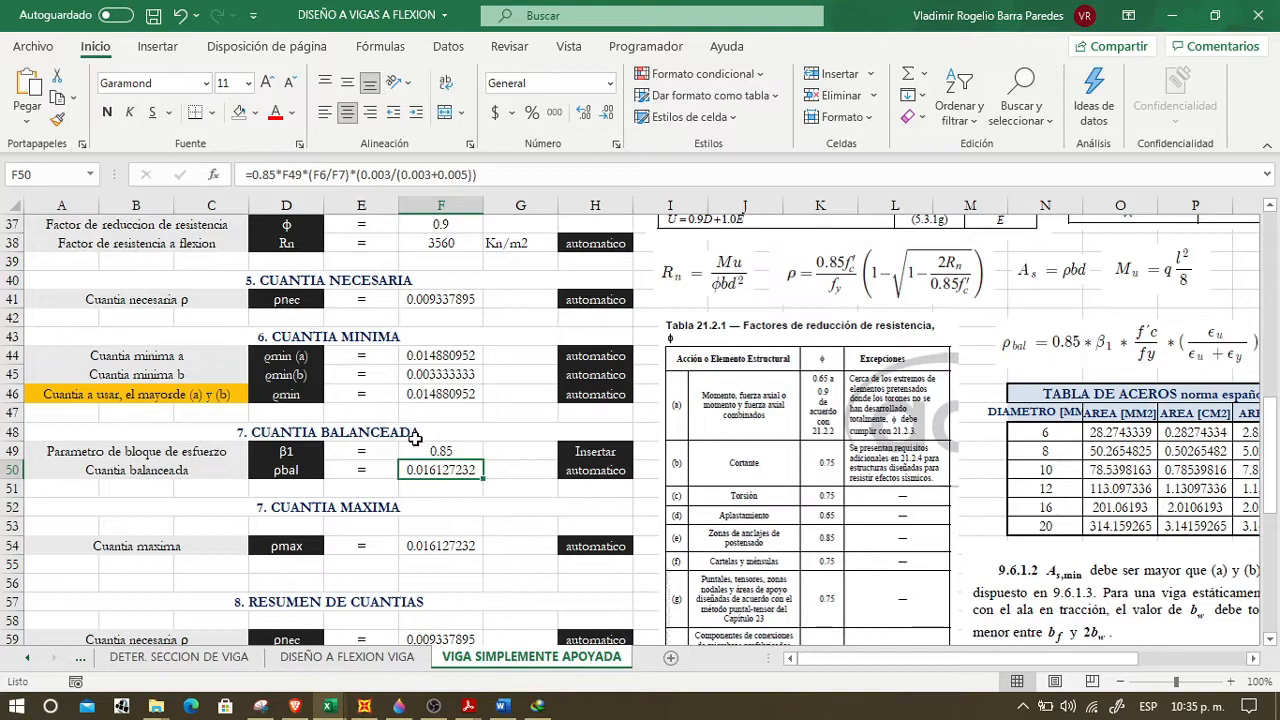
click(405, 505)
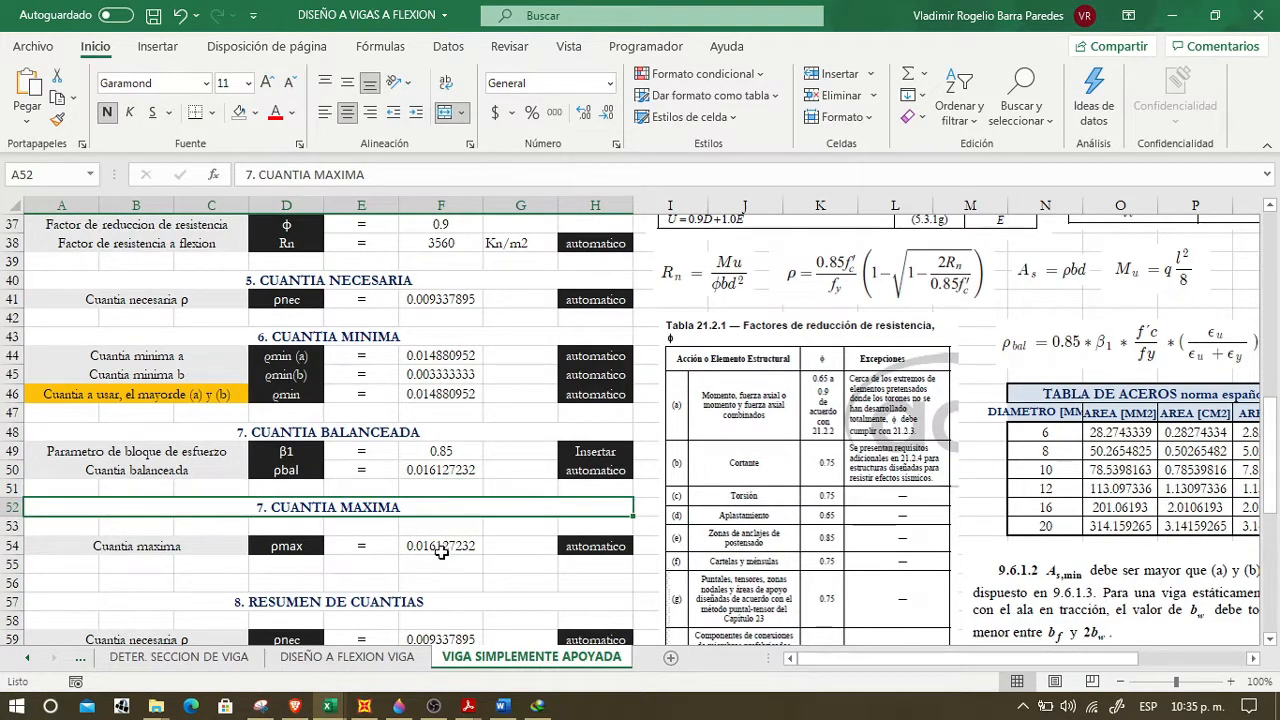
click(441, 549)
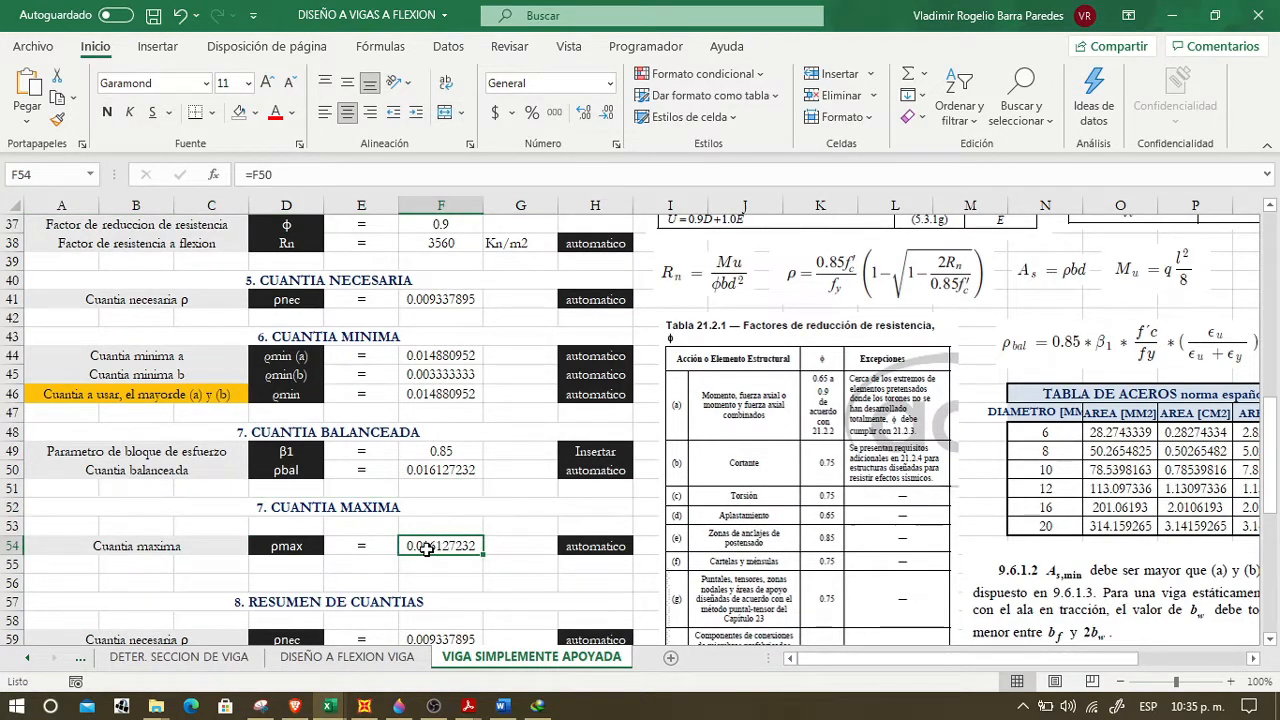
drag(437, 549, 192, 549)
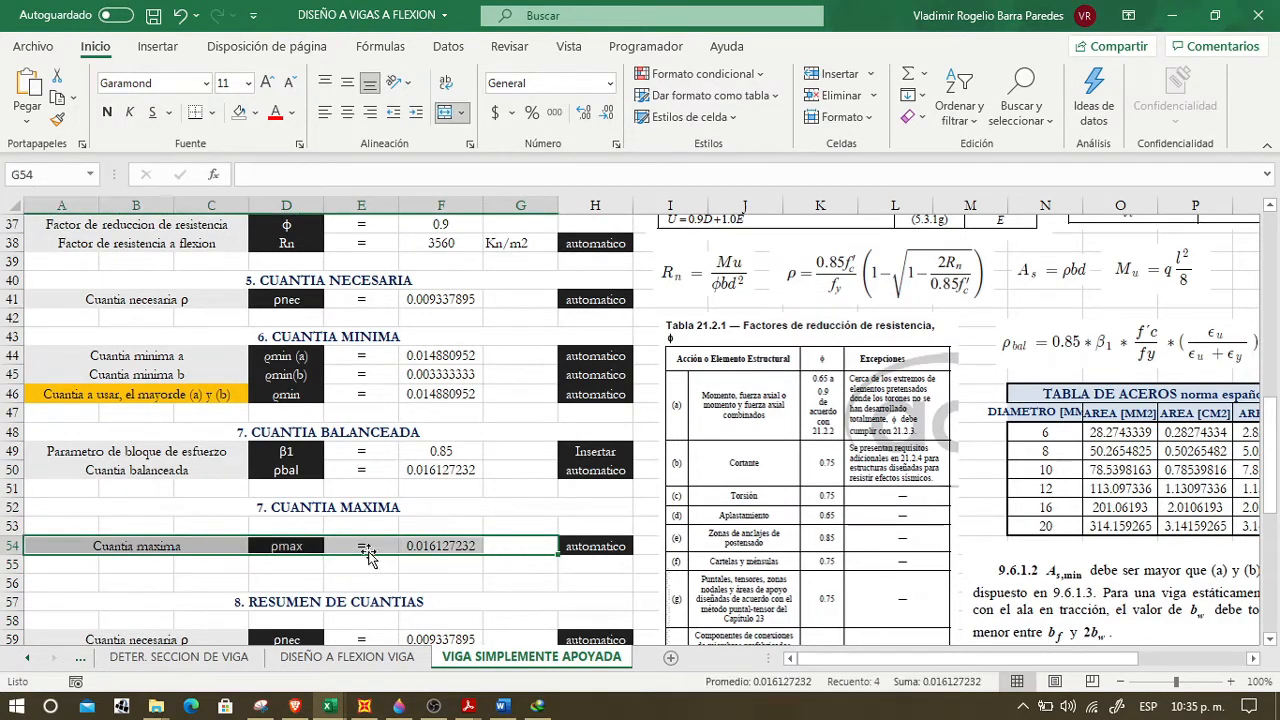
- Examine the required, minimum and maximum ratios in section 8, Resumen de cuantias, and the cells that F59 to F61 link to
click(466, 547)
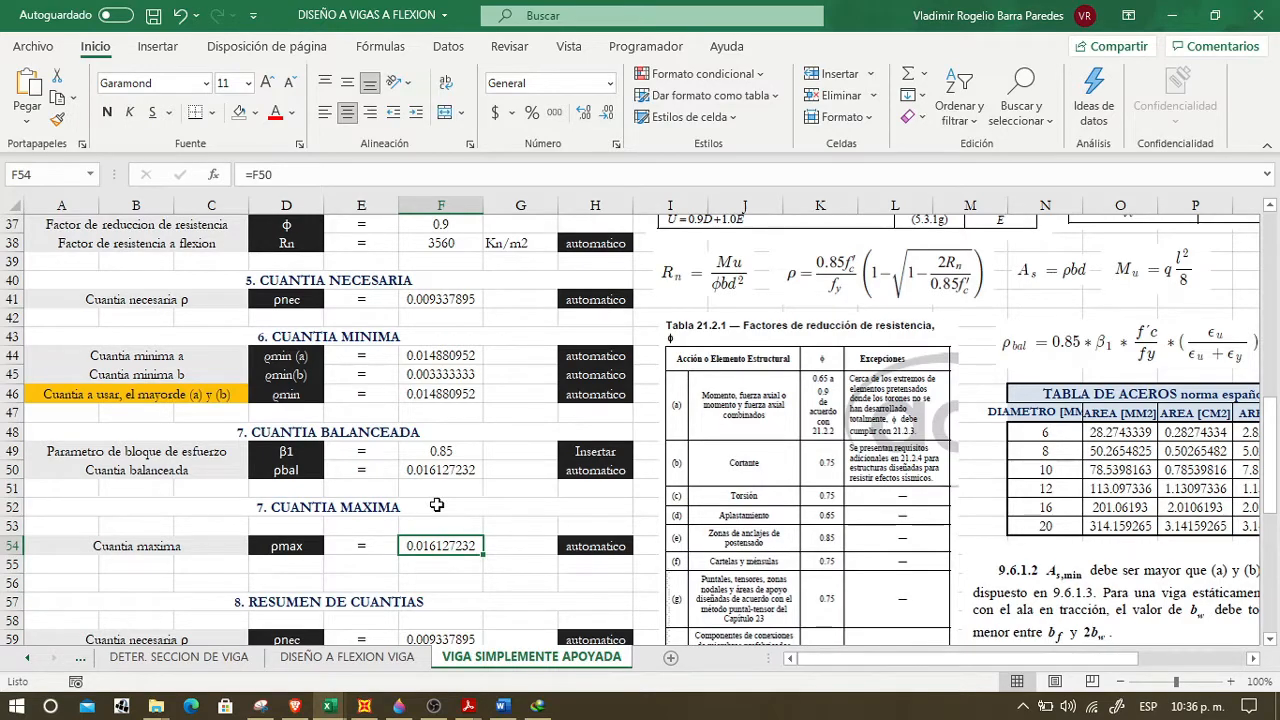
scroll(437, 505, down, 4)
click(480, 377)
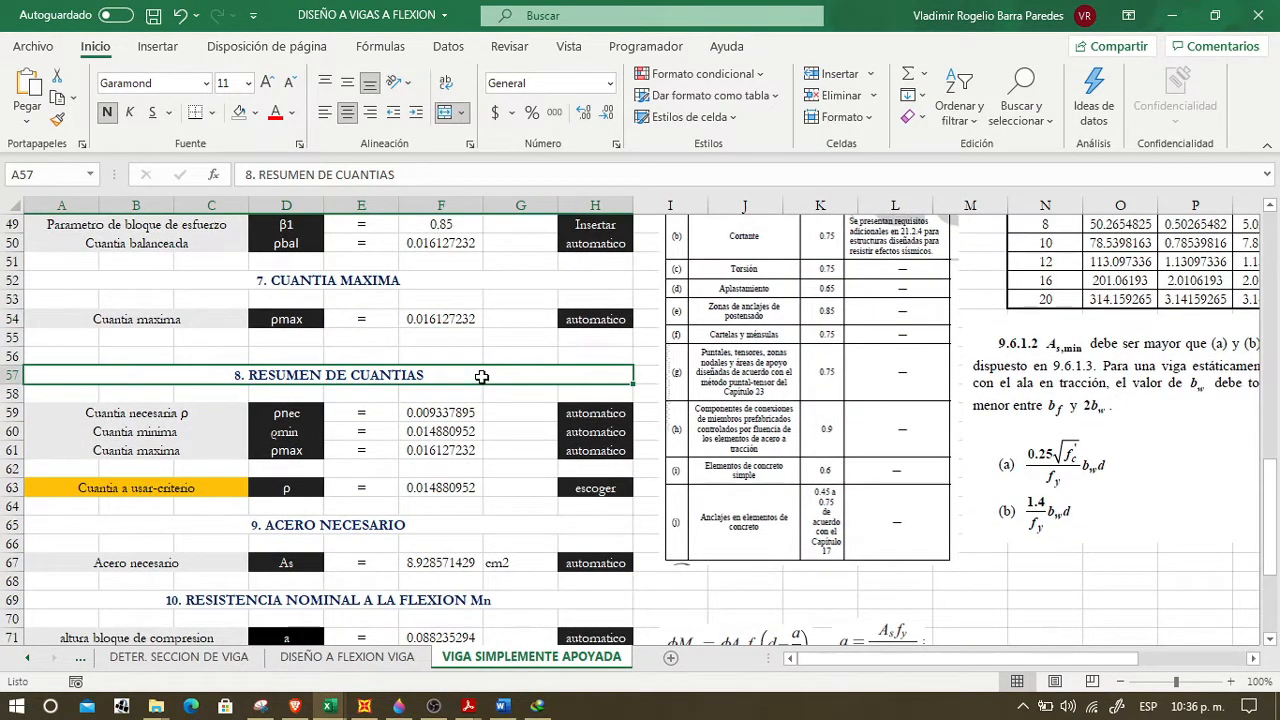
click(453, 413)
click(455, 432)
click(455, 450)
drag(214, 413, 224, 455)
click(432, 450)
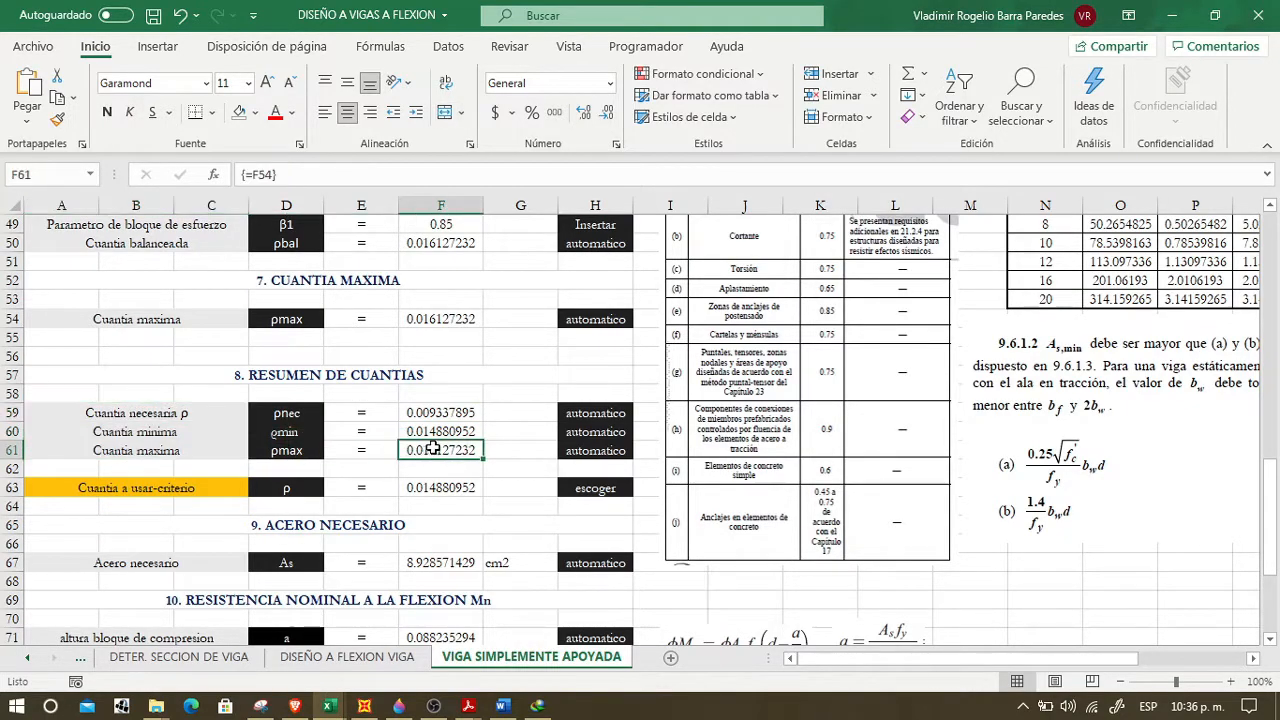
click(433, 415)
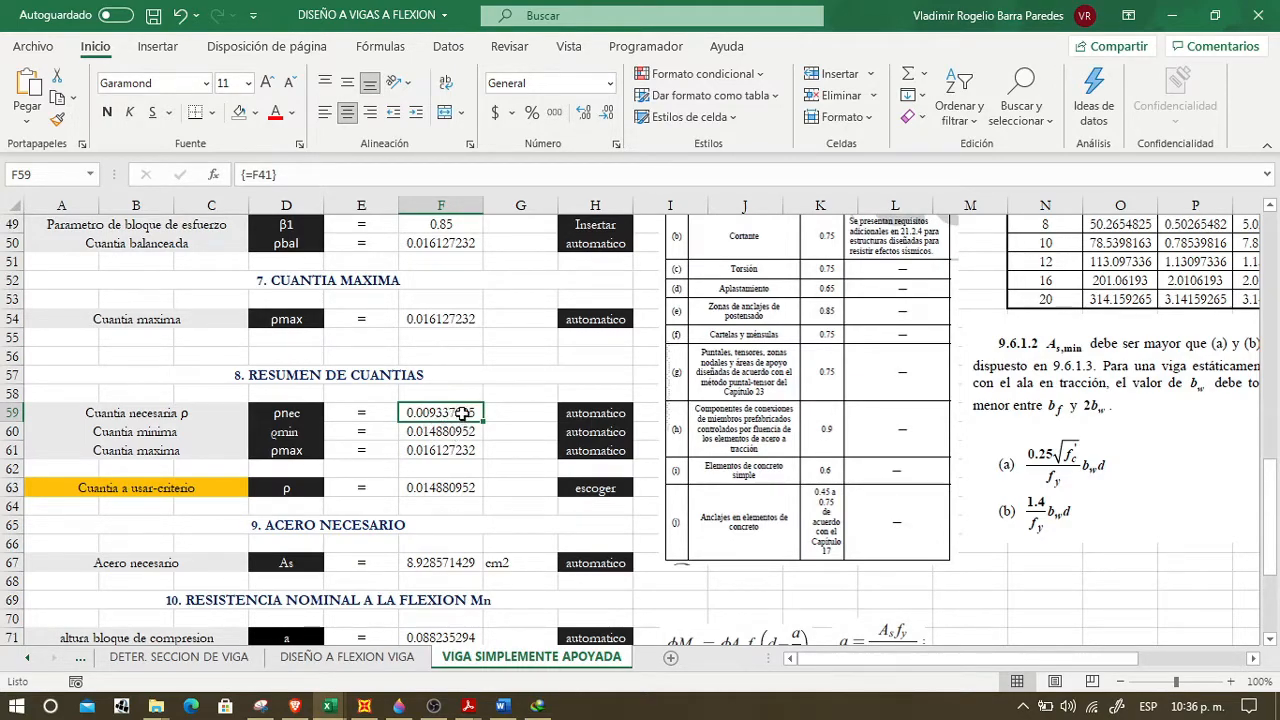
click(246, 431)
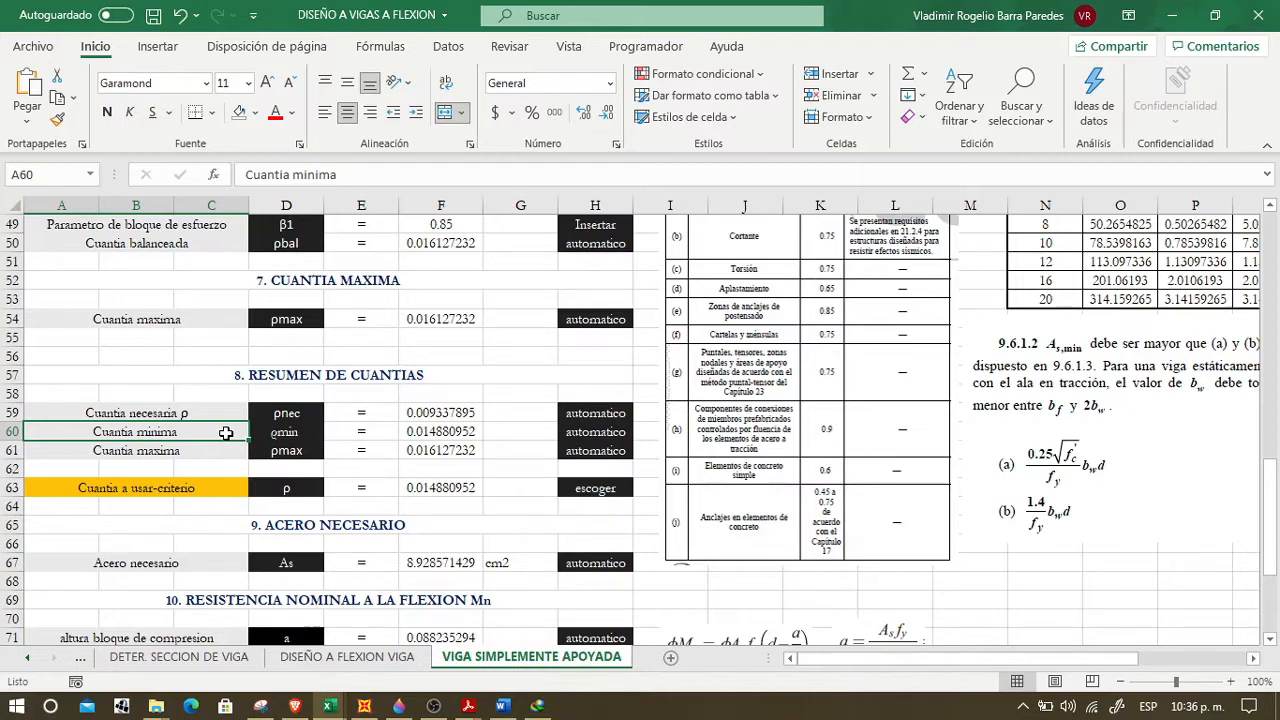
click(405, 437)
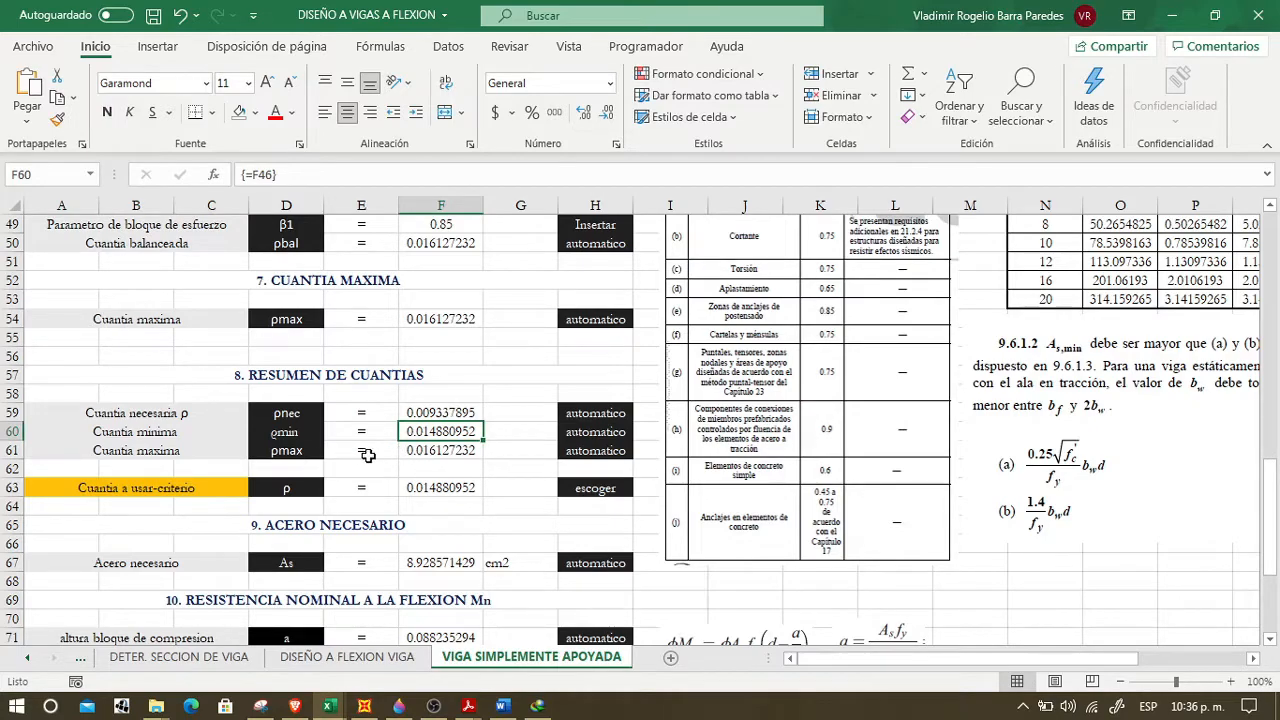
click(424, 455)
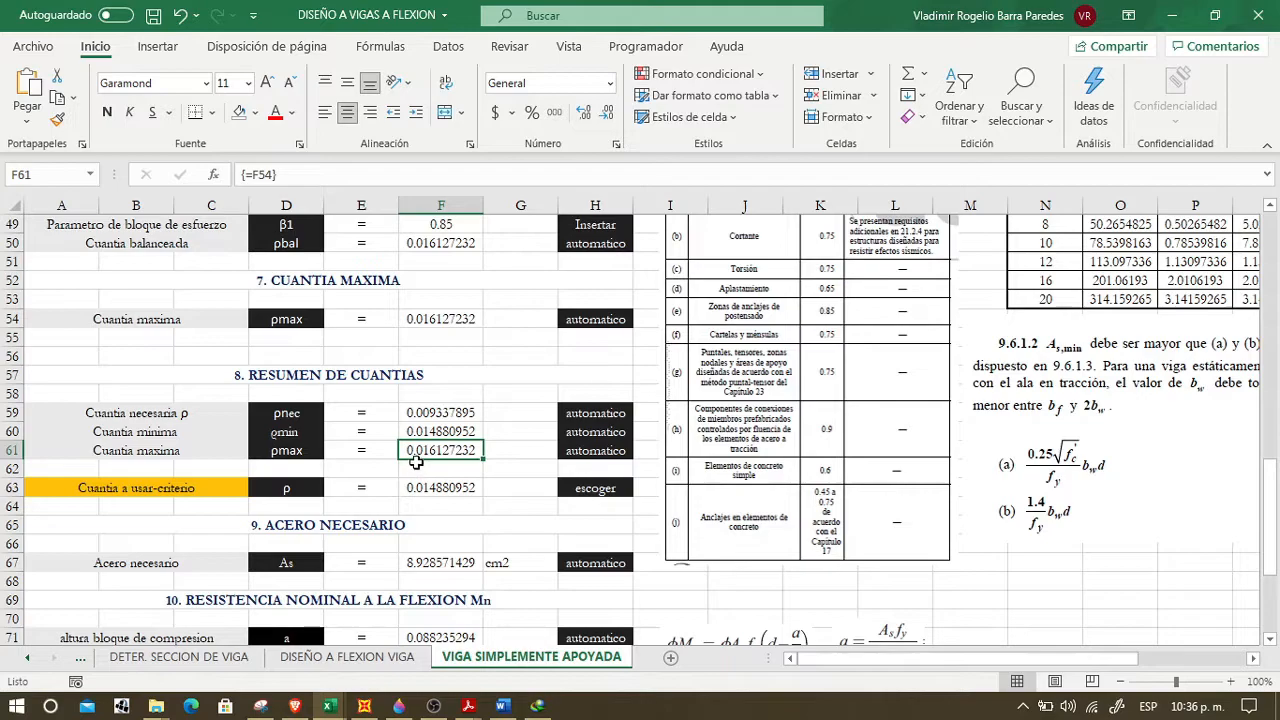
- Compare the Cuantia a usar-criterio in F63 with the required ratio in F59 and the minimum ratio in F60
click(427, 487)
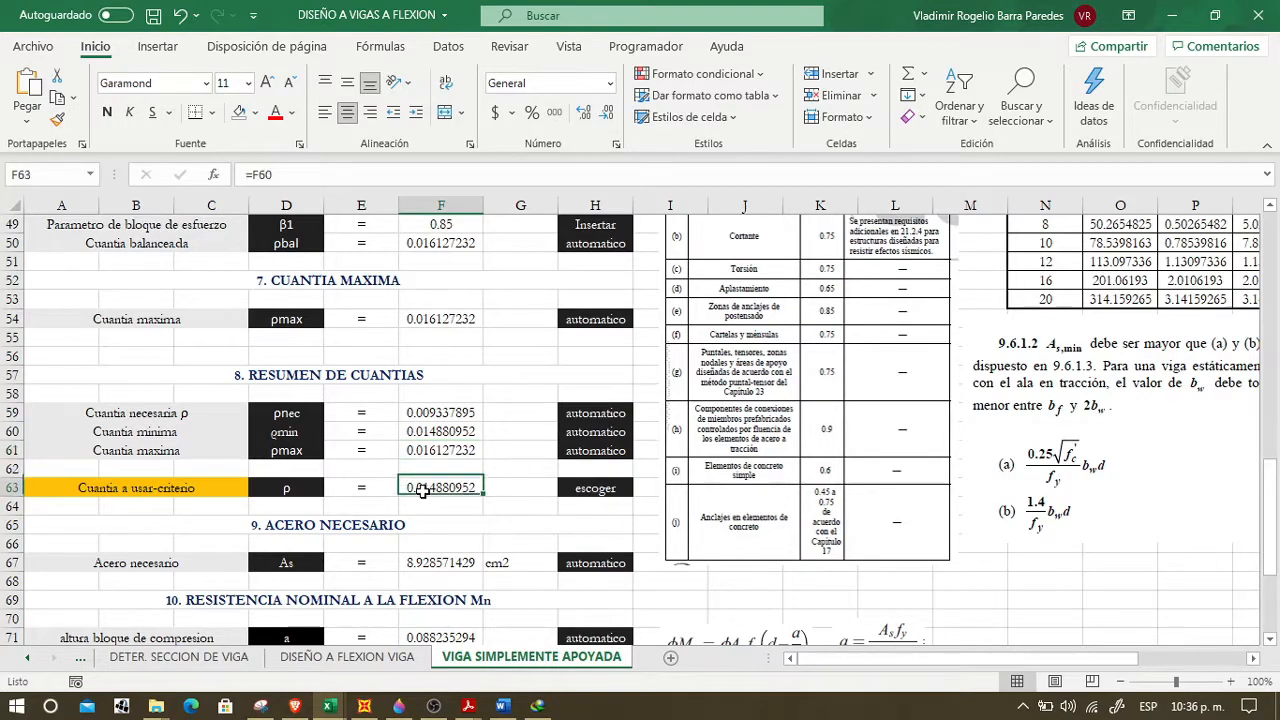
click(195, 495)
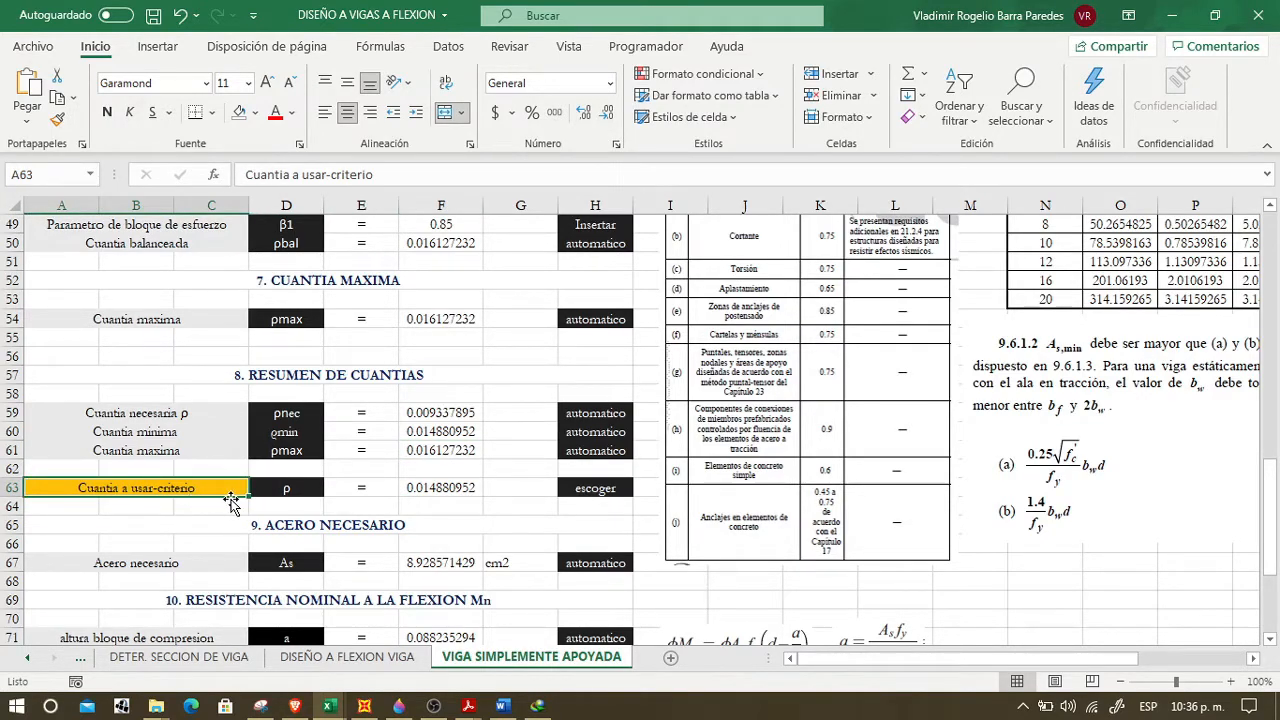
click(412, 492)
click(445, 437)
click(449, 414)
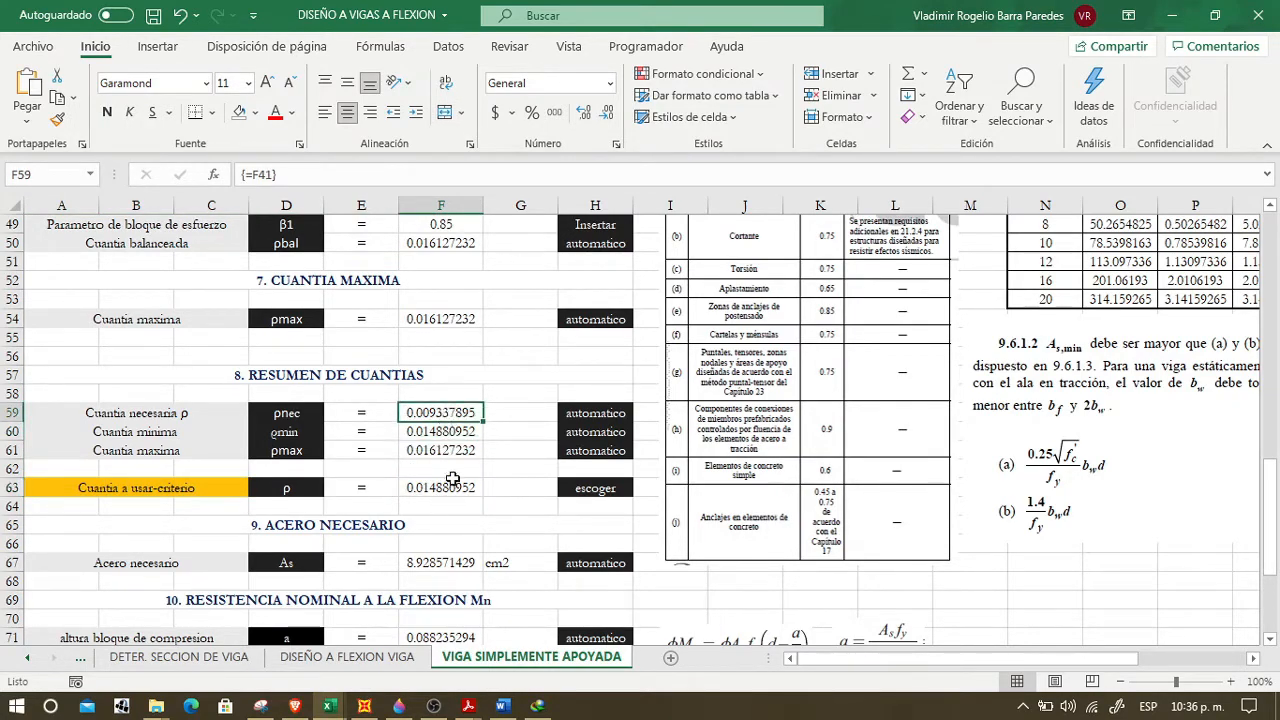
click(406, 433)
drag(152, 437, 457, 434)
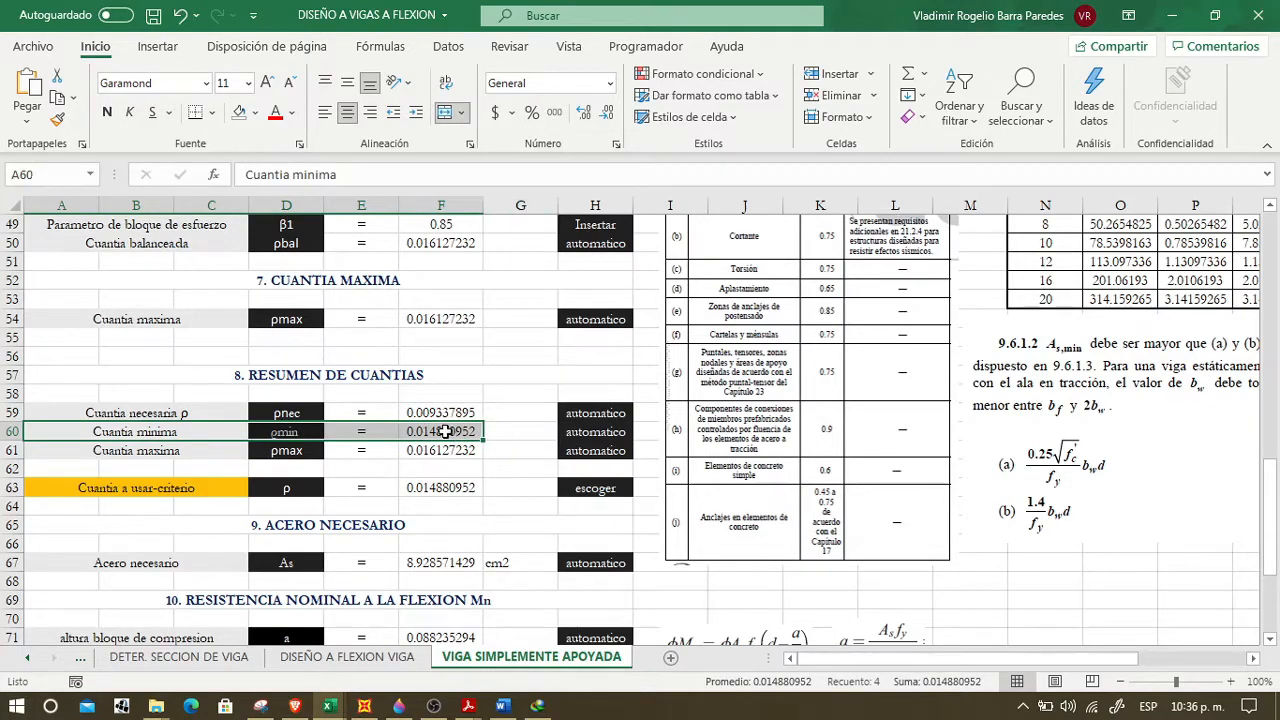
click(457, 434)
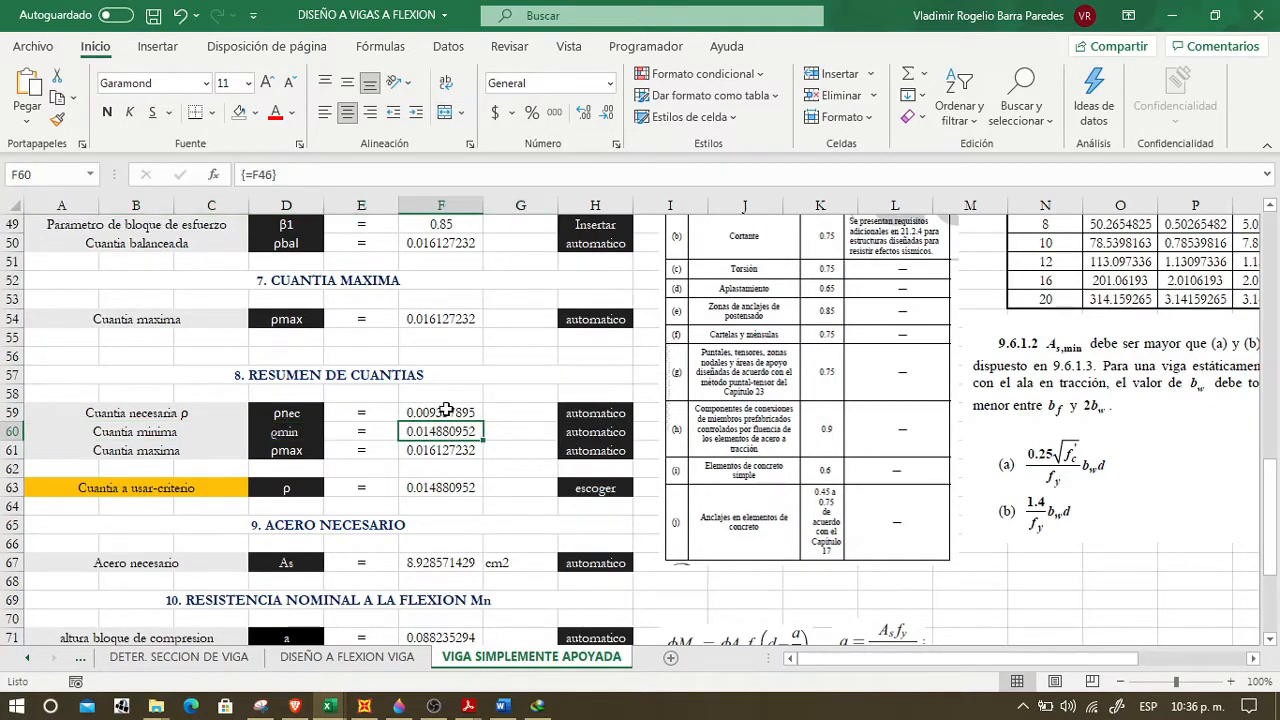
click(443, 415)
click(448, 431)
click(496, 487)
click(466, 489)
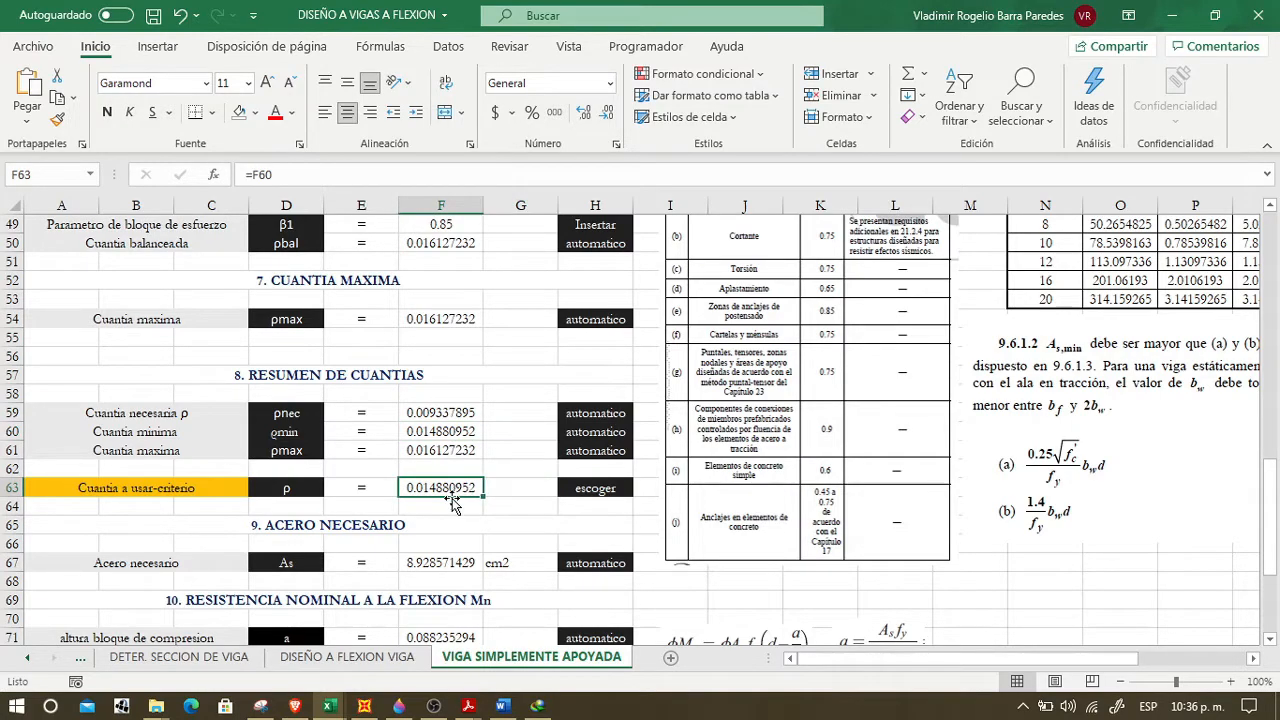
- Examine the Acero necesario formula in F67 against the chosen ratio in F63 and the handwritten As = ρbd in Paint 3D
scroll(452, 500, down, 4)
click(447, 337)
click(440, 284)
click(454, 340)
click(448, 266)
click(459, 336)
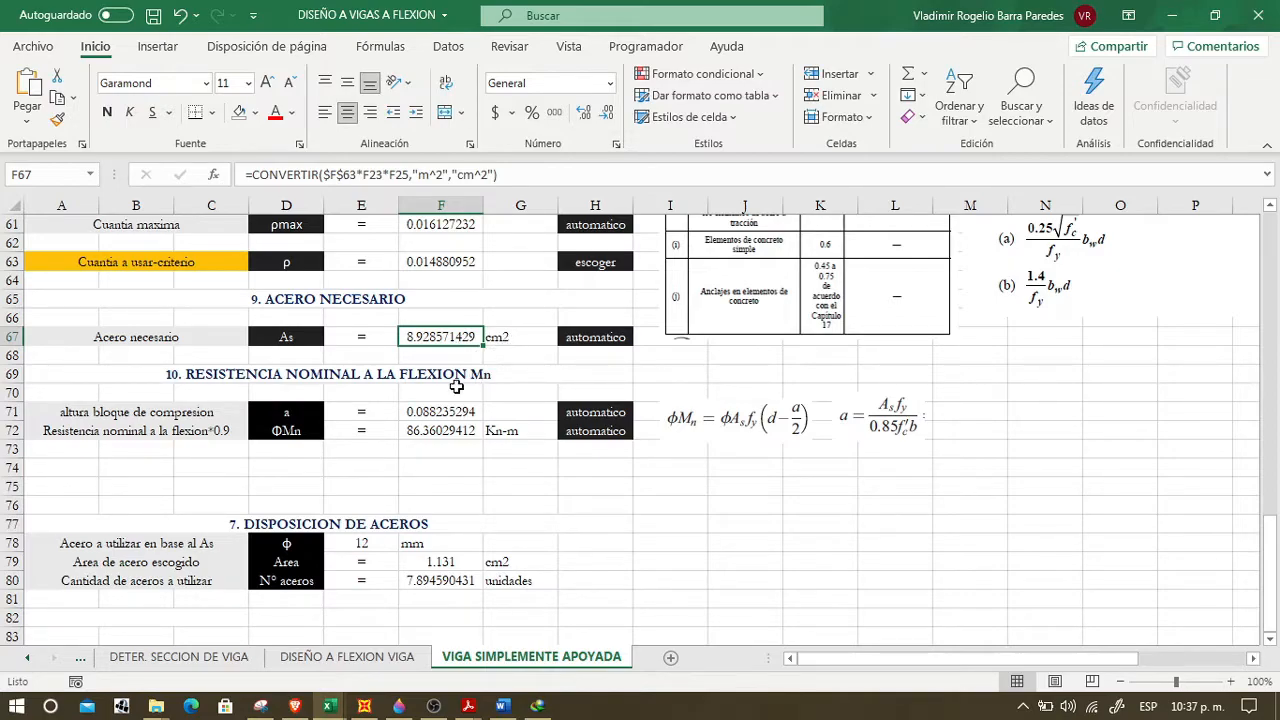
scroll(435, 380, up, 4)
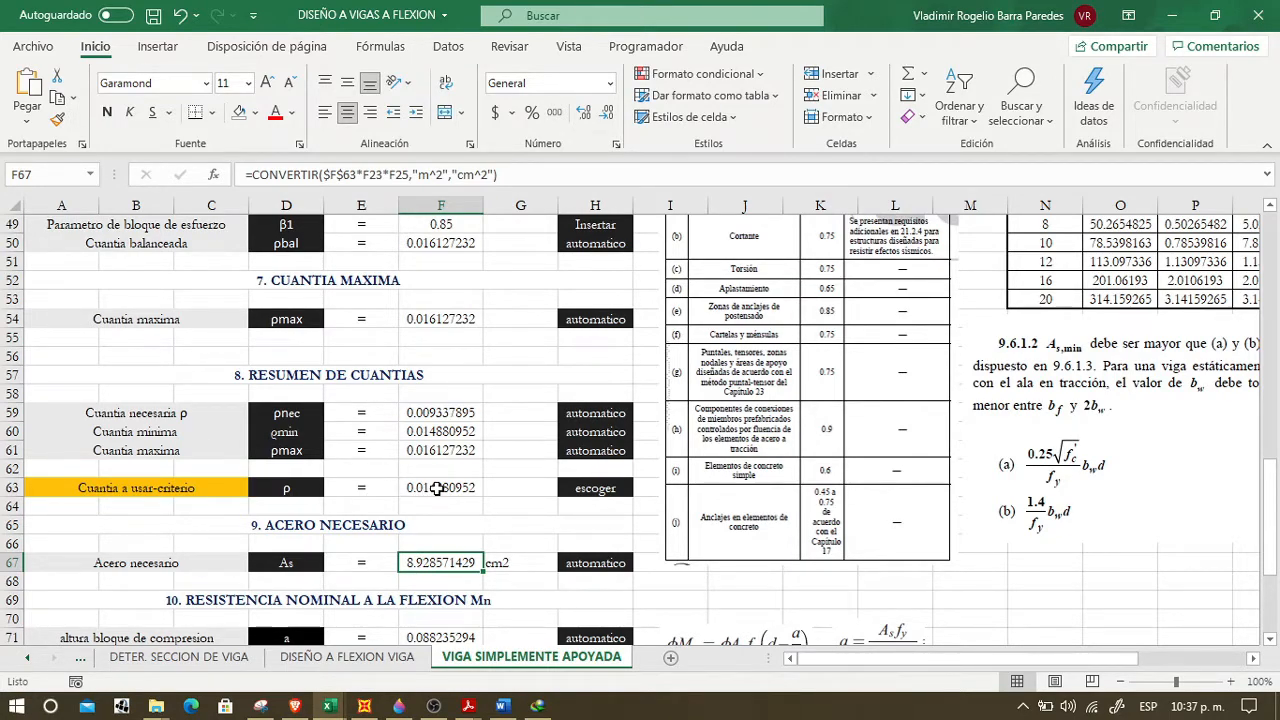
click(398, 706)
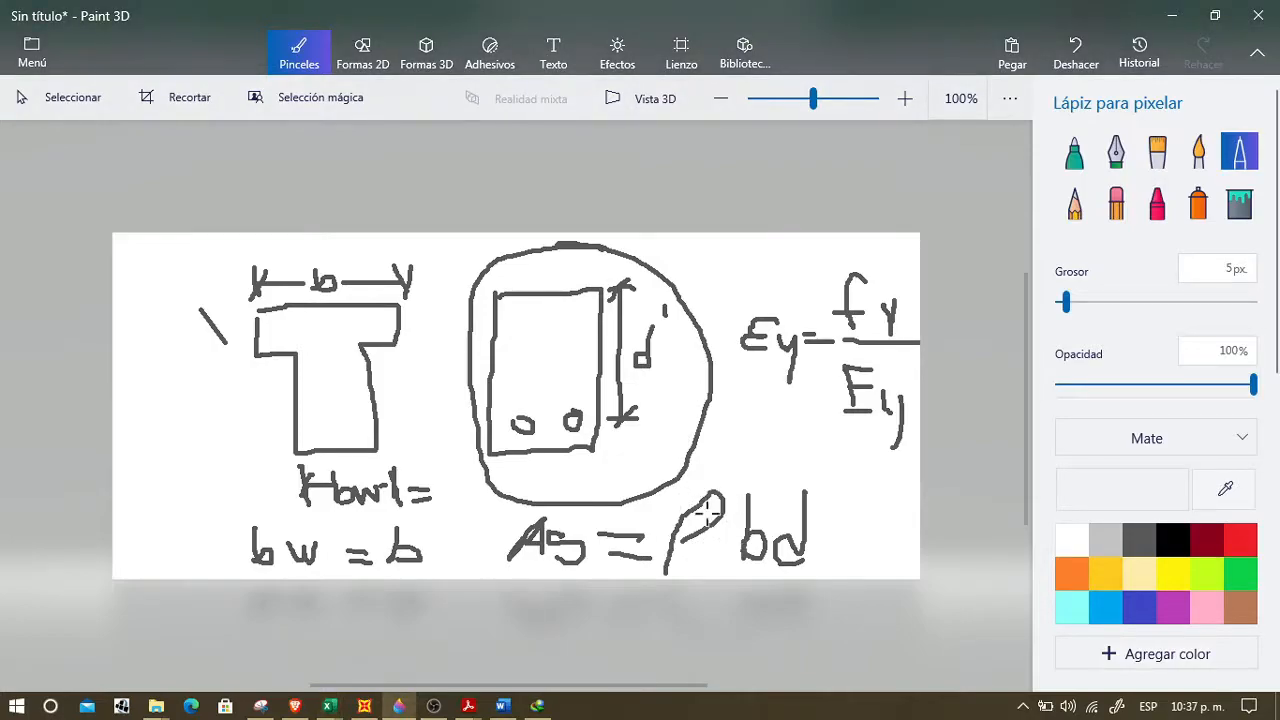
key(alt+Tab)
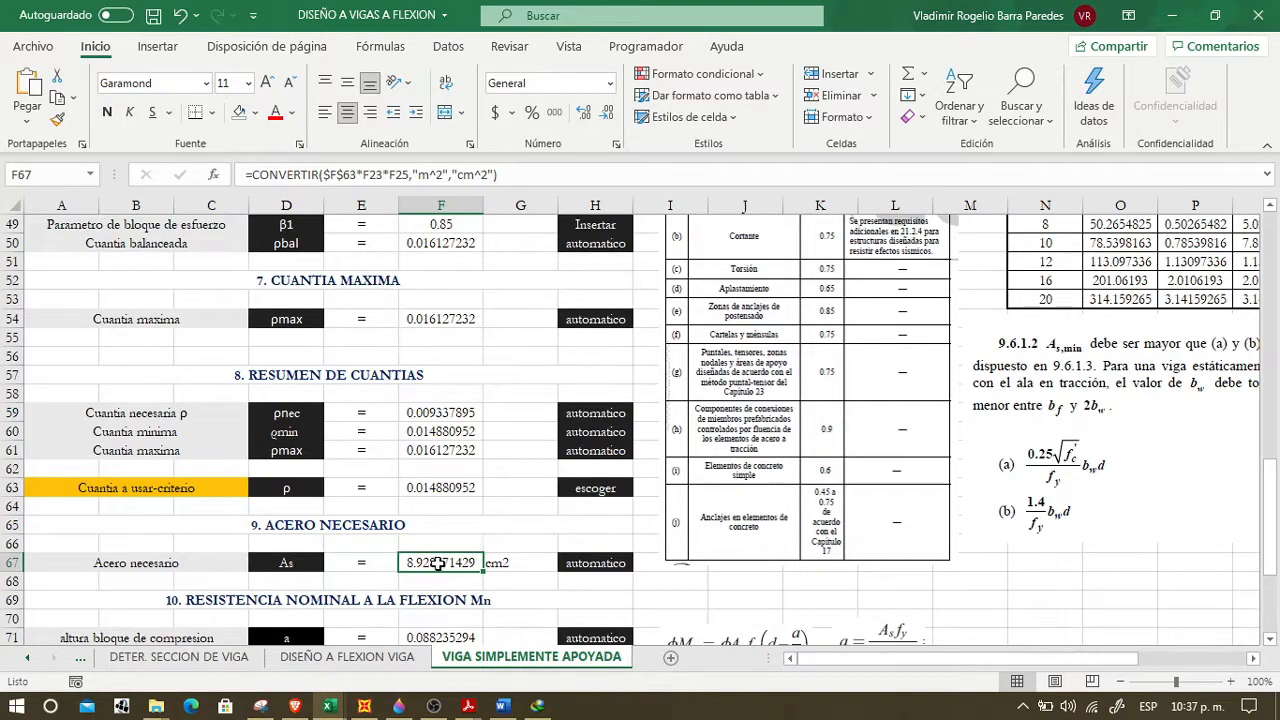
- Look up the φ factor of the section 10 flexural resistance formula in Tabla 21.2.1 of reduction factors
scroll(470, 520, down, 4)
click(383, 378)
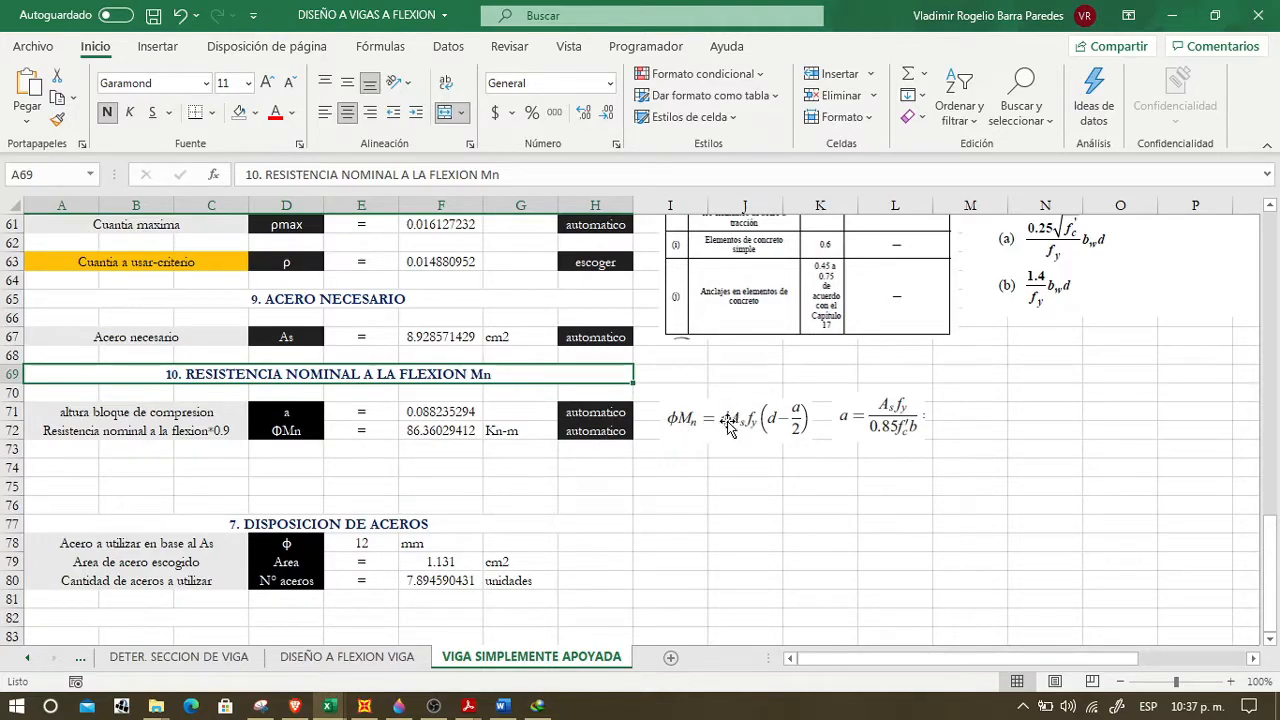
scroll(722, 444, up, 4)
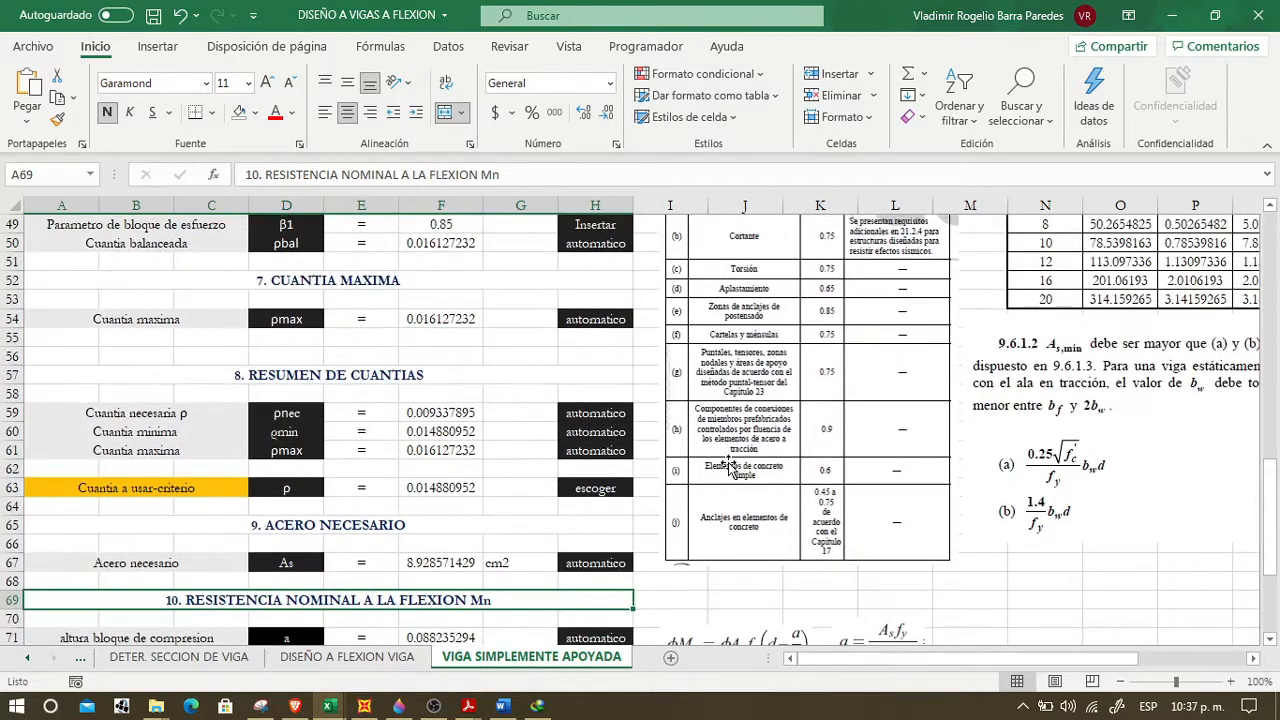
scroll(732, 466, up, 4)
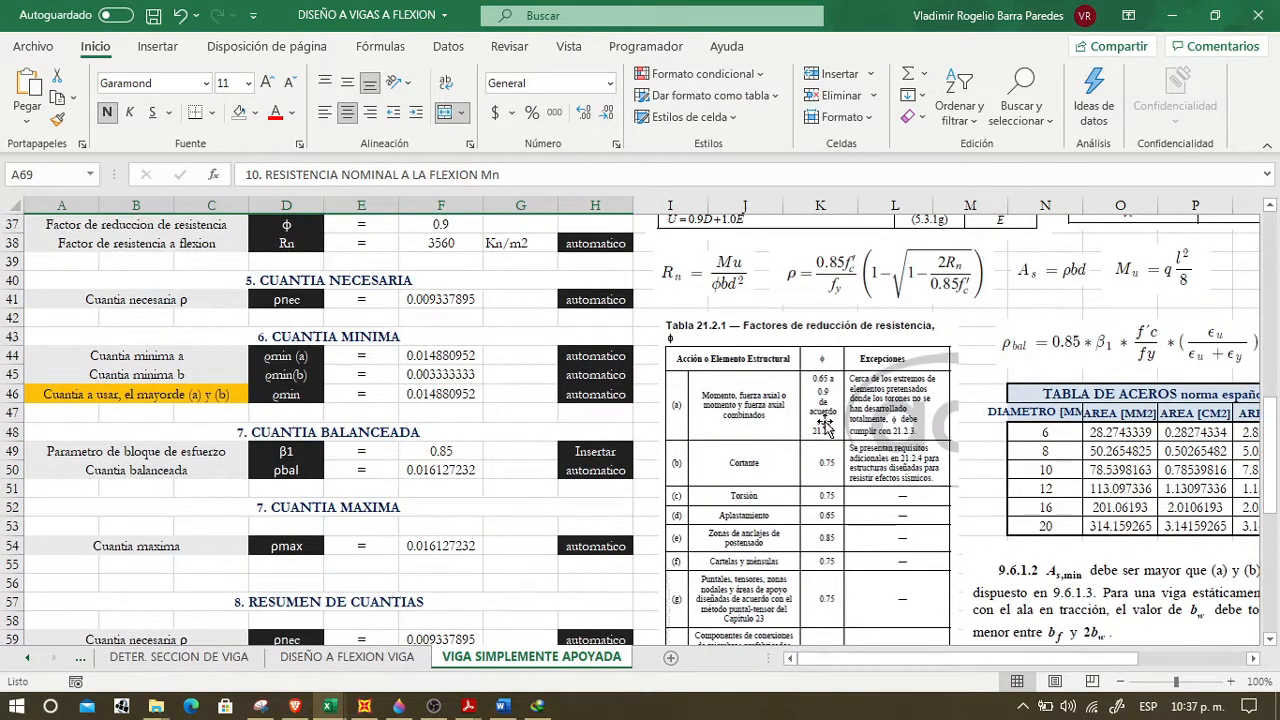
scroll(768, 430, down, 12)
scroll(556, 415, up, 4)
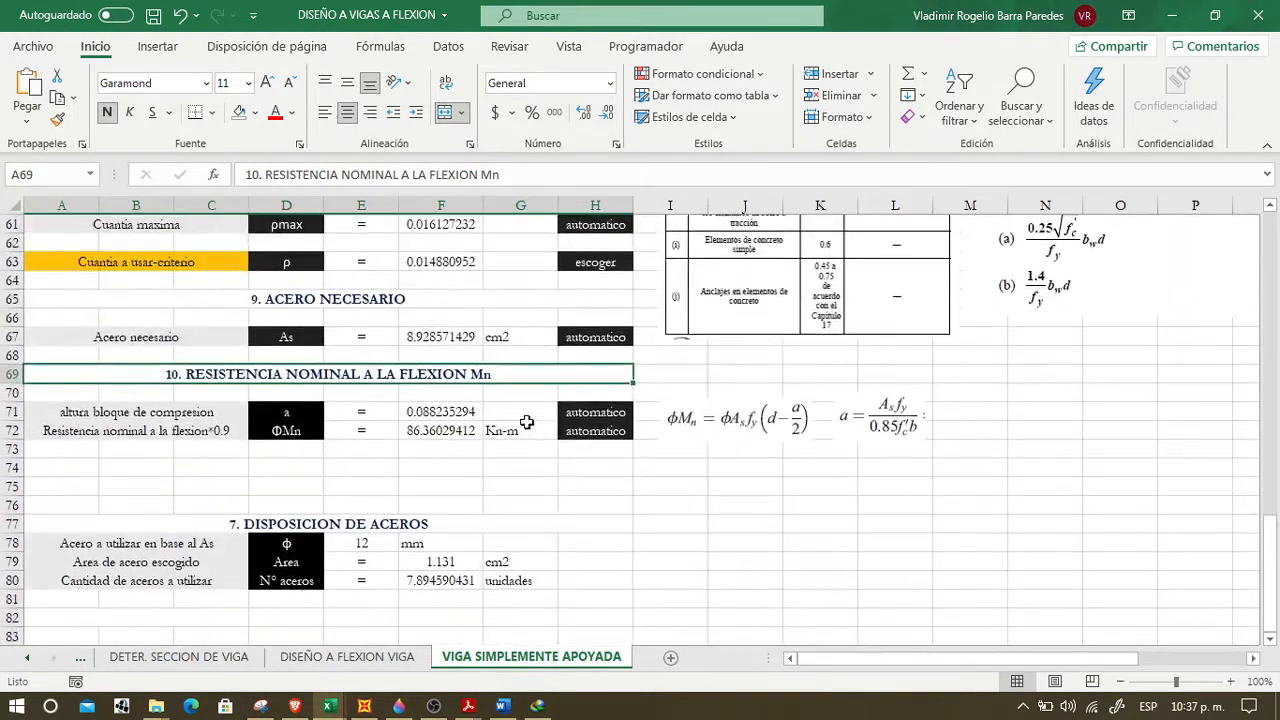
- Examine the formulas in F71 and F72 and compare the resistance ΦMn with the Momento ultimo Mu in row 34
click(463, 414)
click(435, 432)
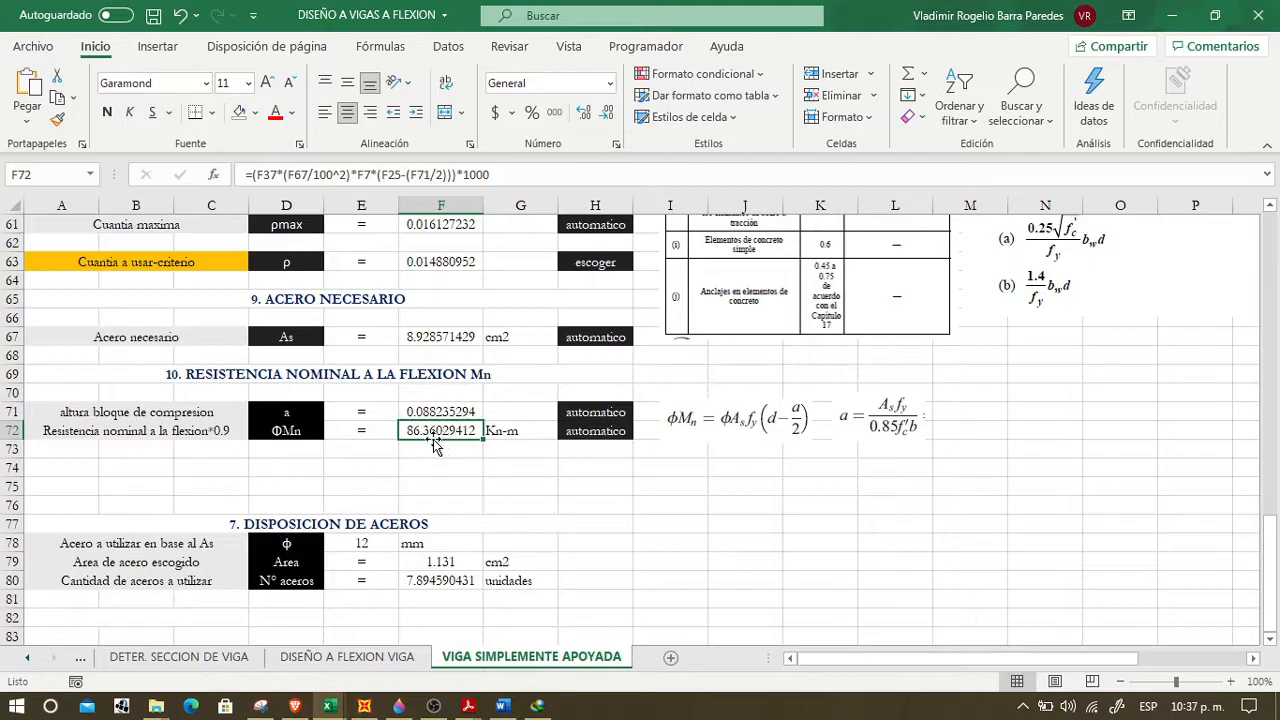
scroll(426, 443, up, 1)
scroll(426, 443, up, 7)
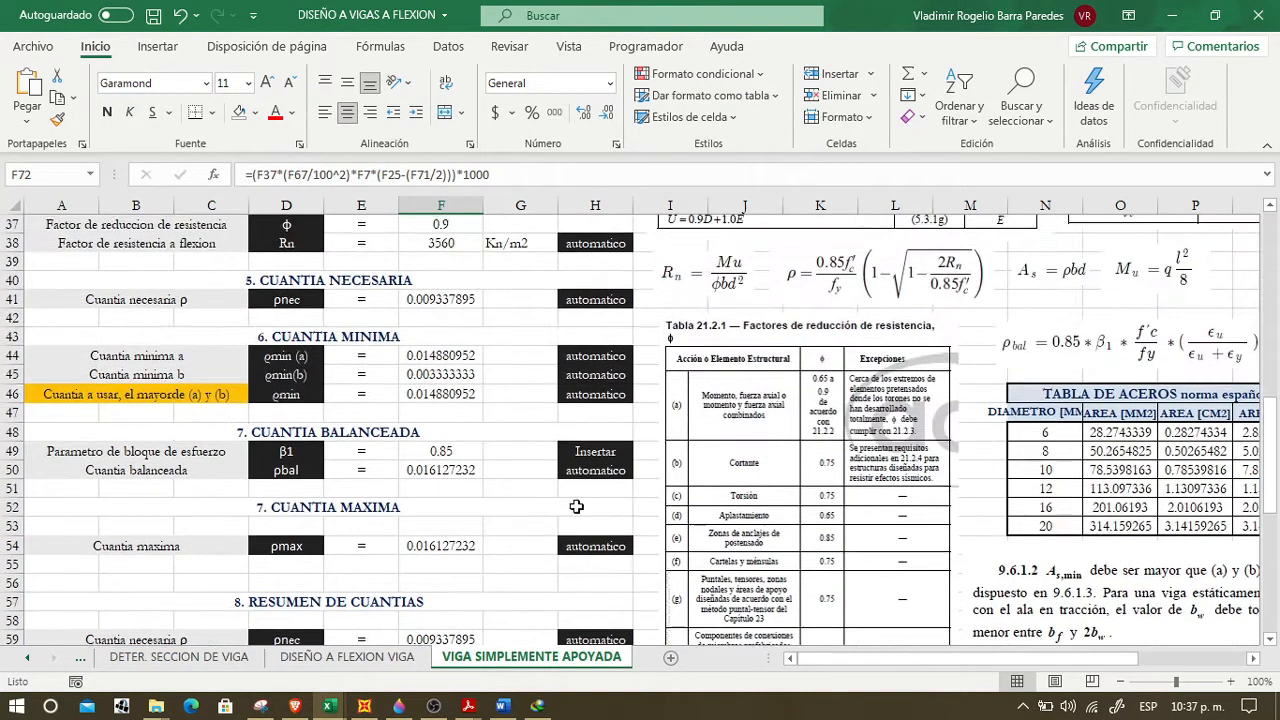
scroll(425, 444, up, 4)
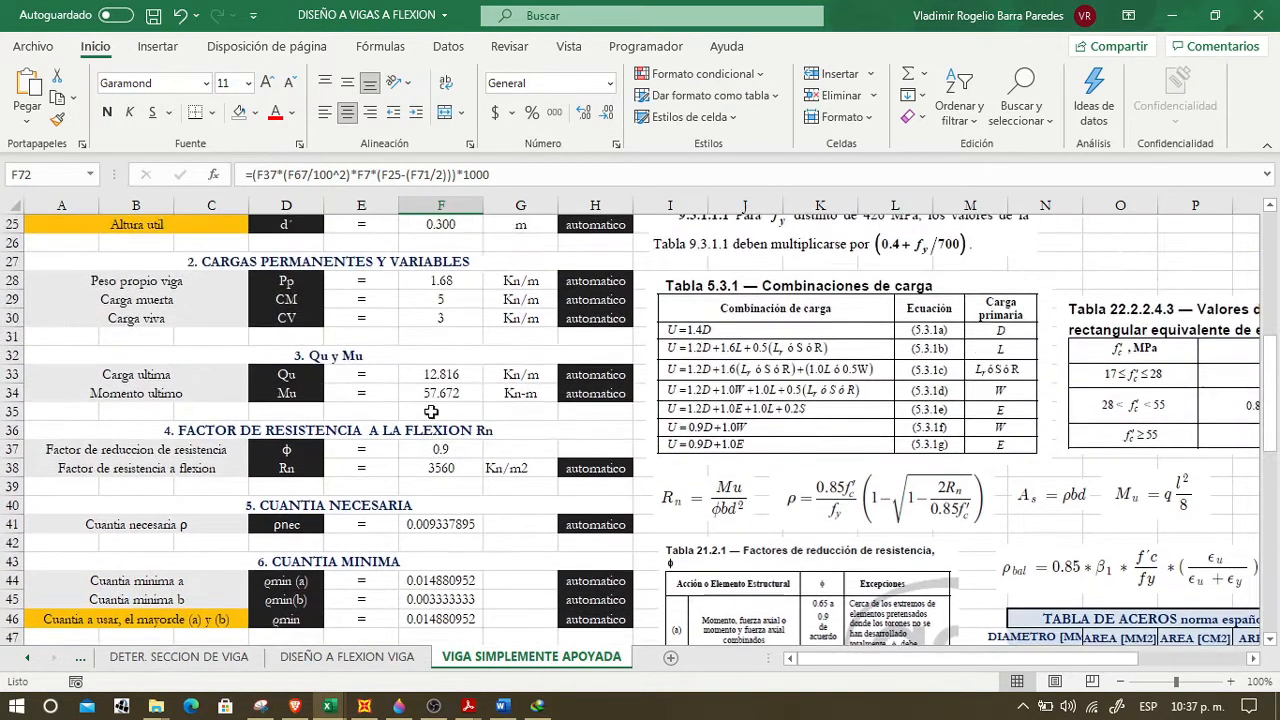
scroll(455, 392, down, 12)
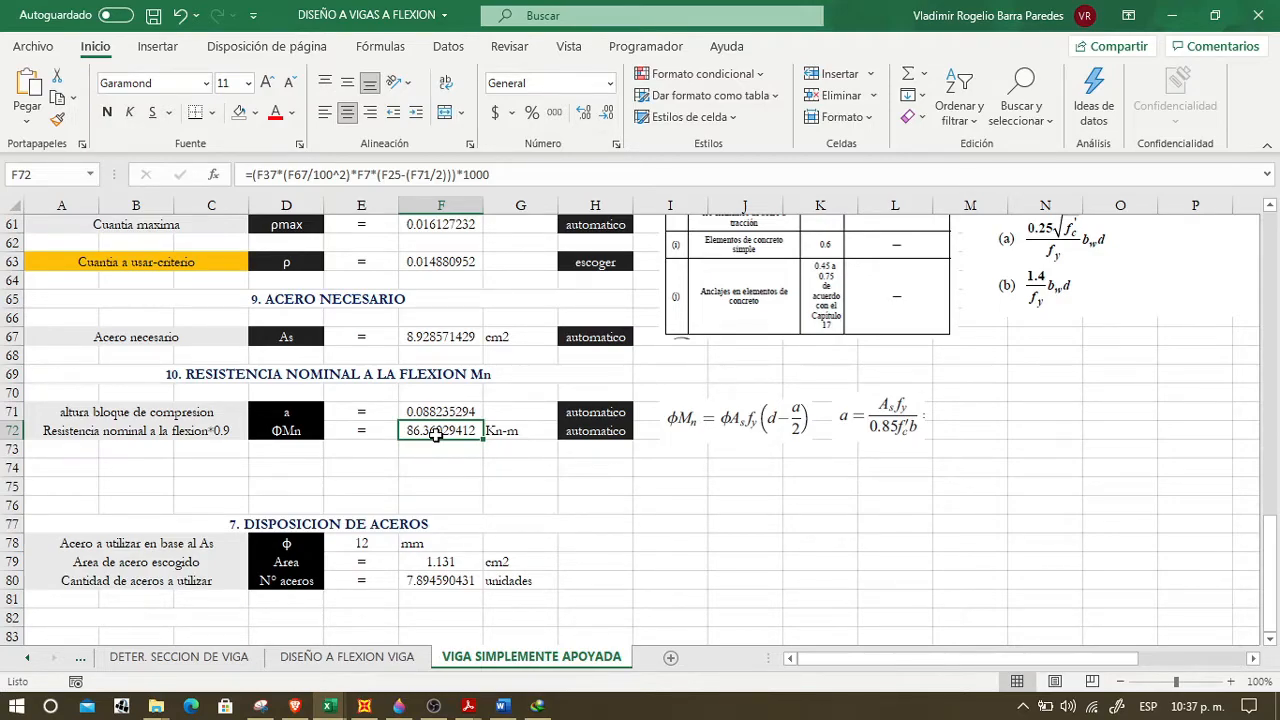
- Examine the formula images for φMn and for the compression block depth a beside section 10
click(710, 425)
click(718, 465)
click(720, 425)
click(731, 472)
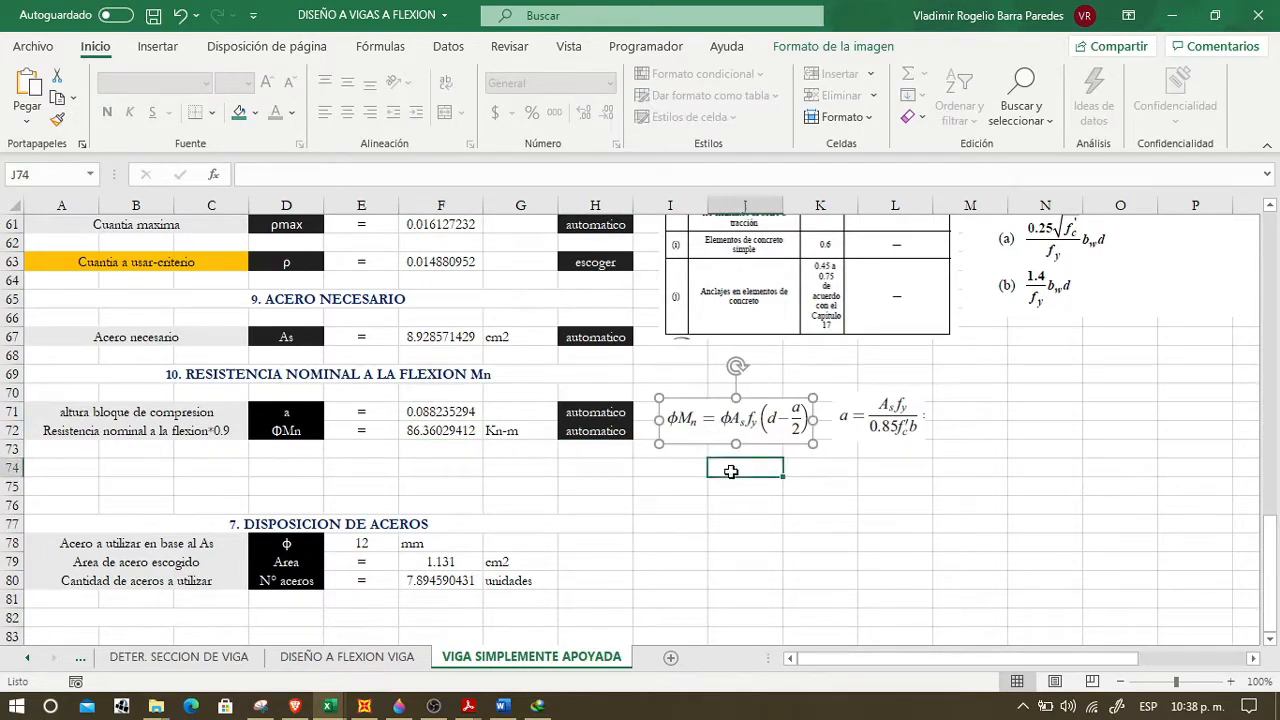
click(726, 425)
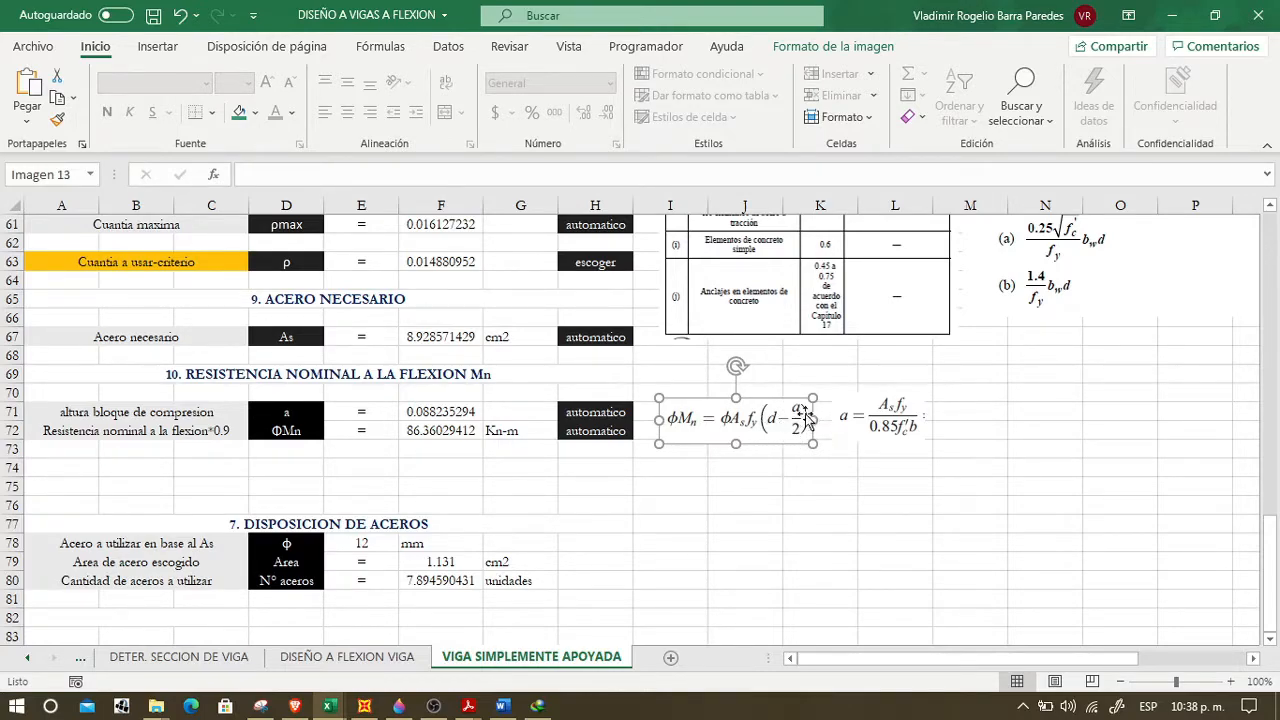
click(842, 430)
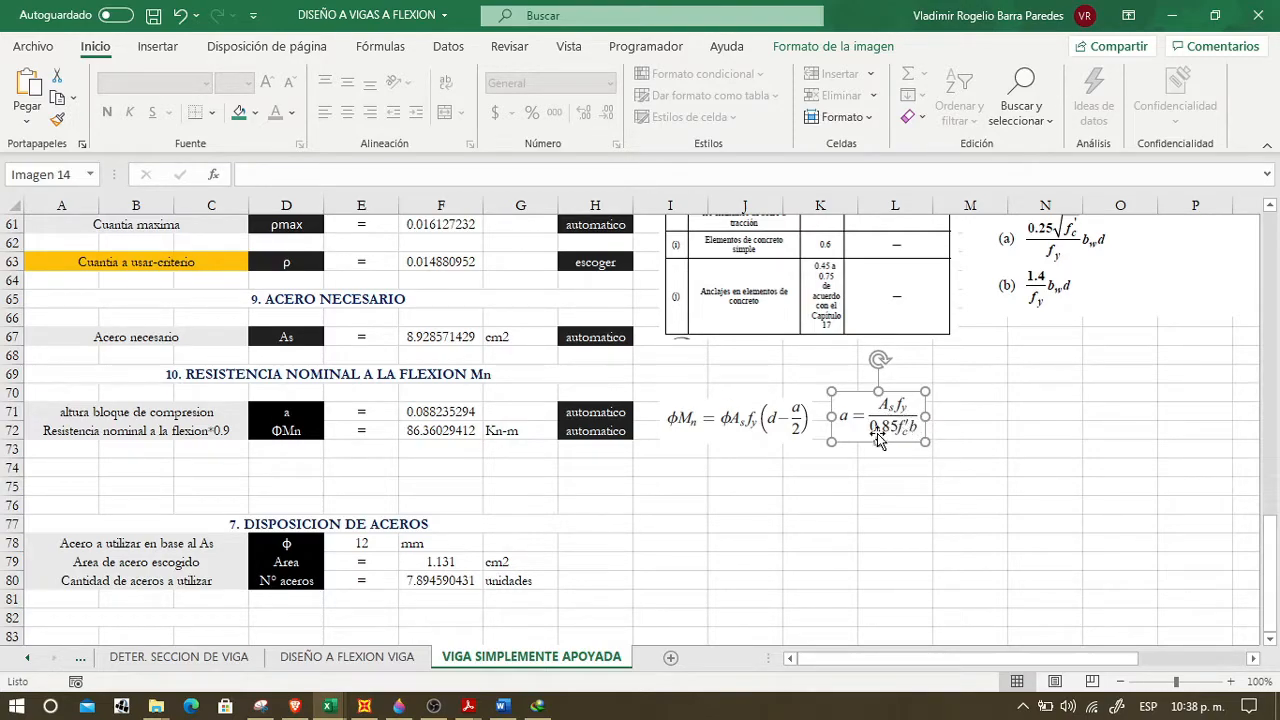
click(889, 484)
click(874, 420)
click(783, 420)
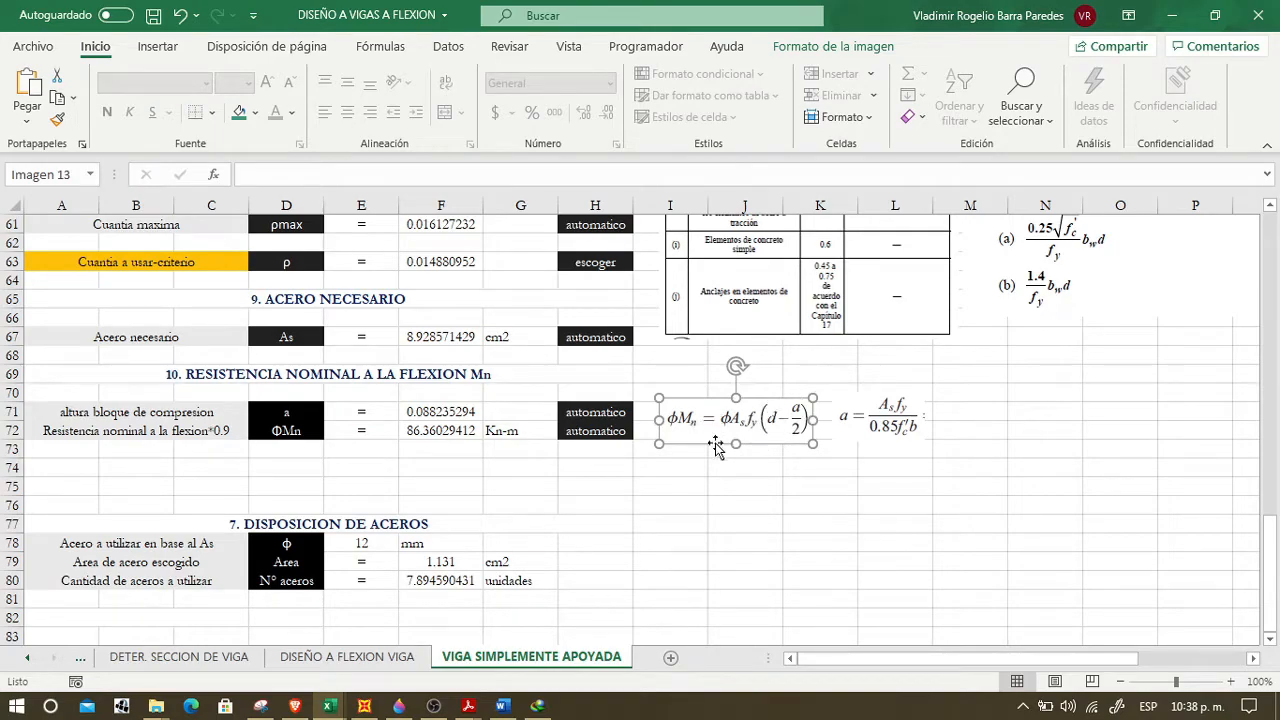
- Review the ΦMn formula in F72 and the blank rows between sections 10 and Disposicion de aceros
click(466, 433)
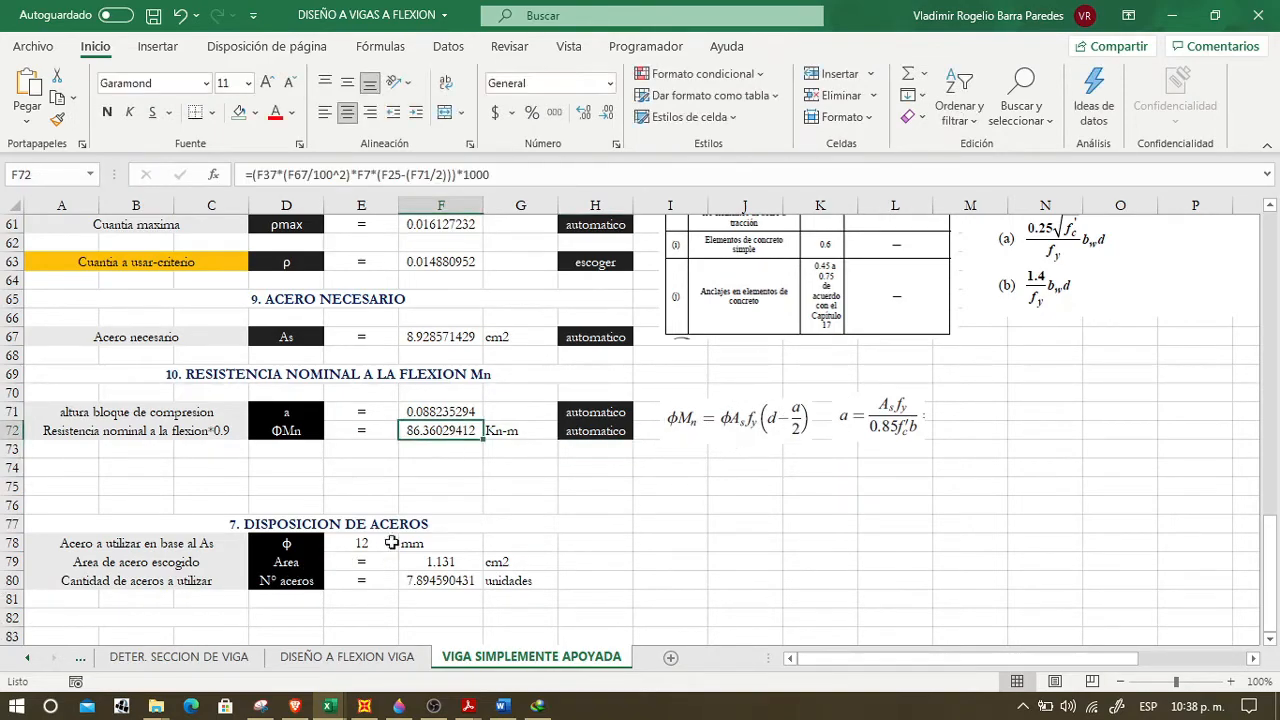
click(416, 480)
click(423, 435)
scroll(410, 450, up, 4)
scroll(425, 470, down, 4)
key(Down)
key(Down)
click(451, 430)
click(464, 466)
scroll(460, 463, up, 3)
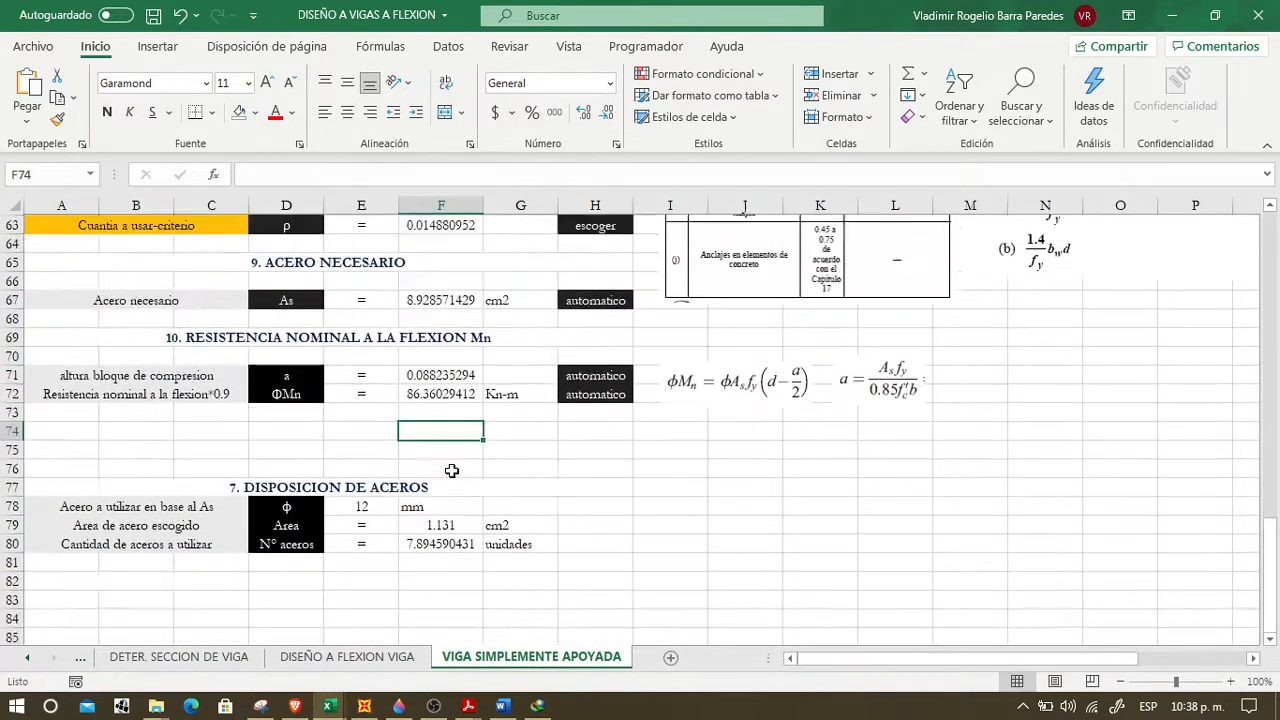
click(447, 433)
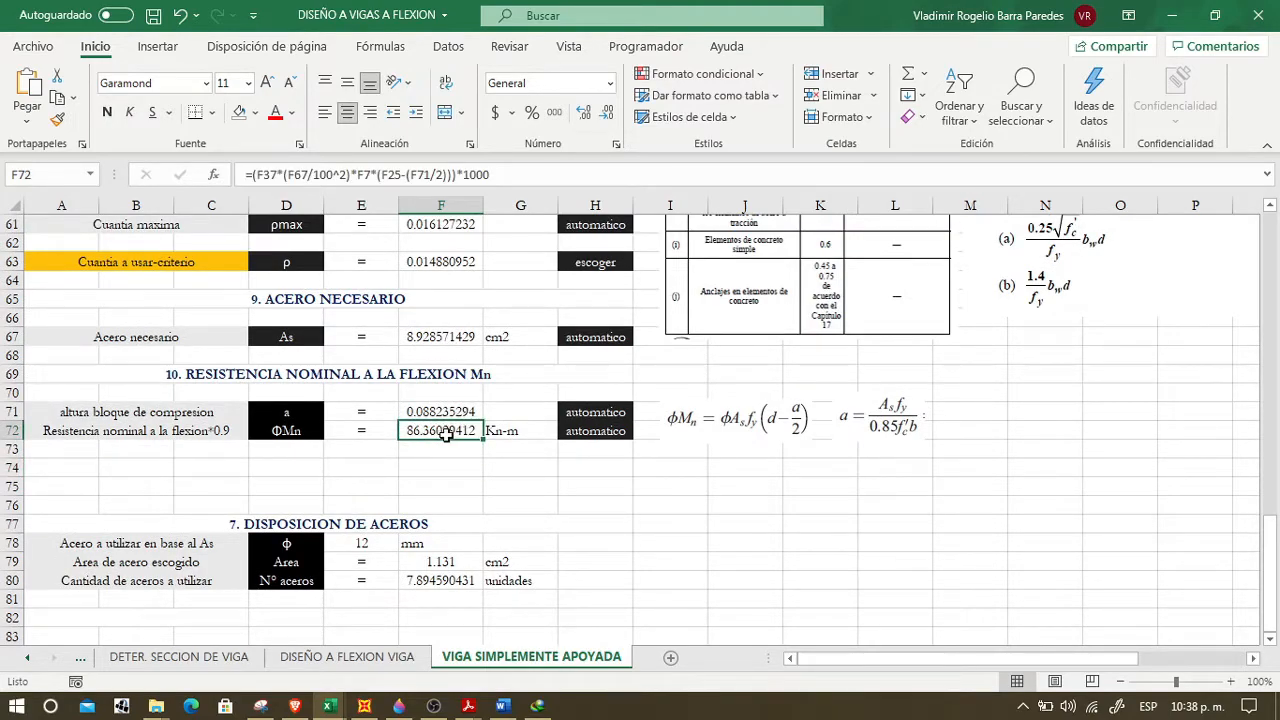
- Compare the Acero necesario in F67 with the Cantidad de aceros a utilizar formula in F80
click(444, 340)
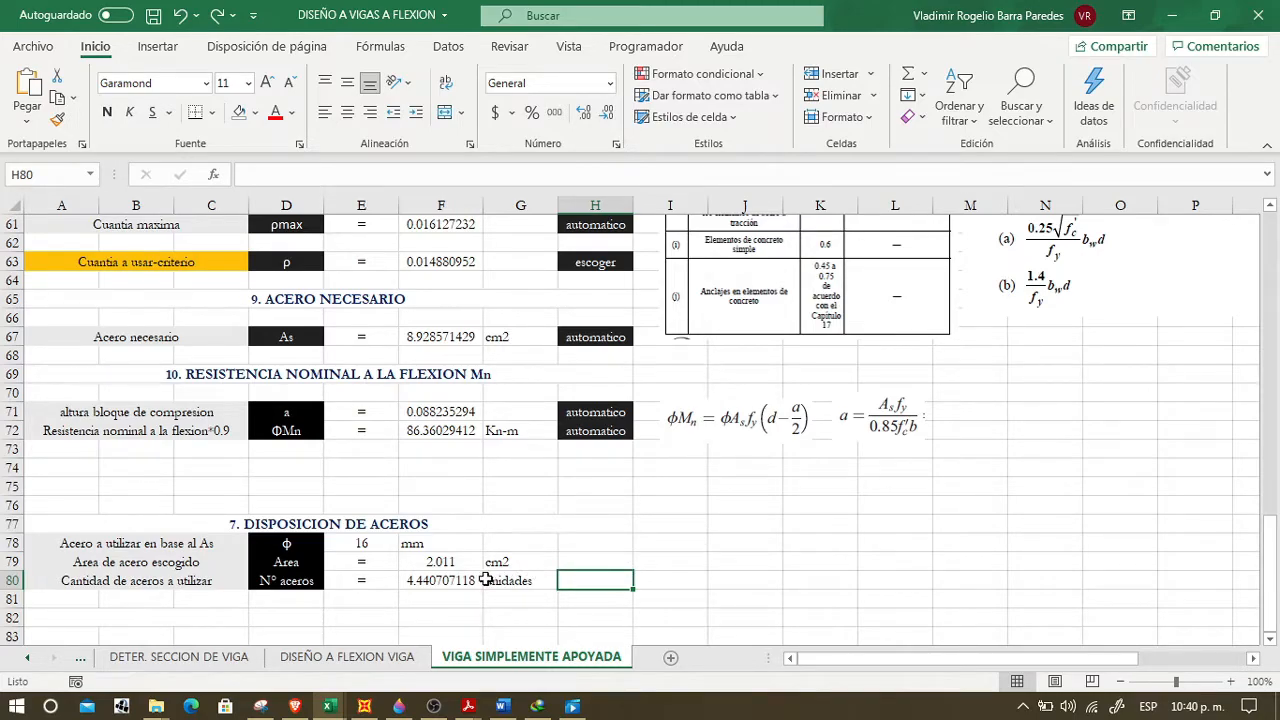
click(456, 338)
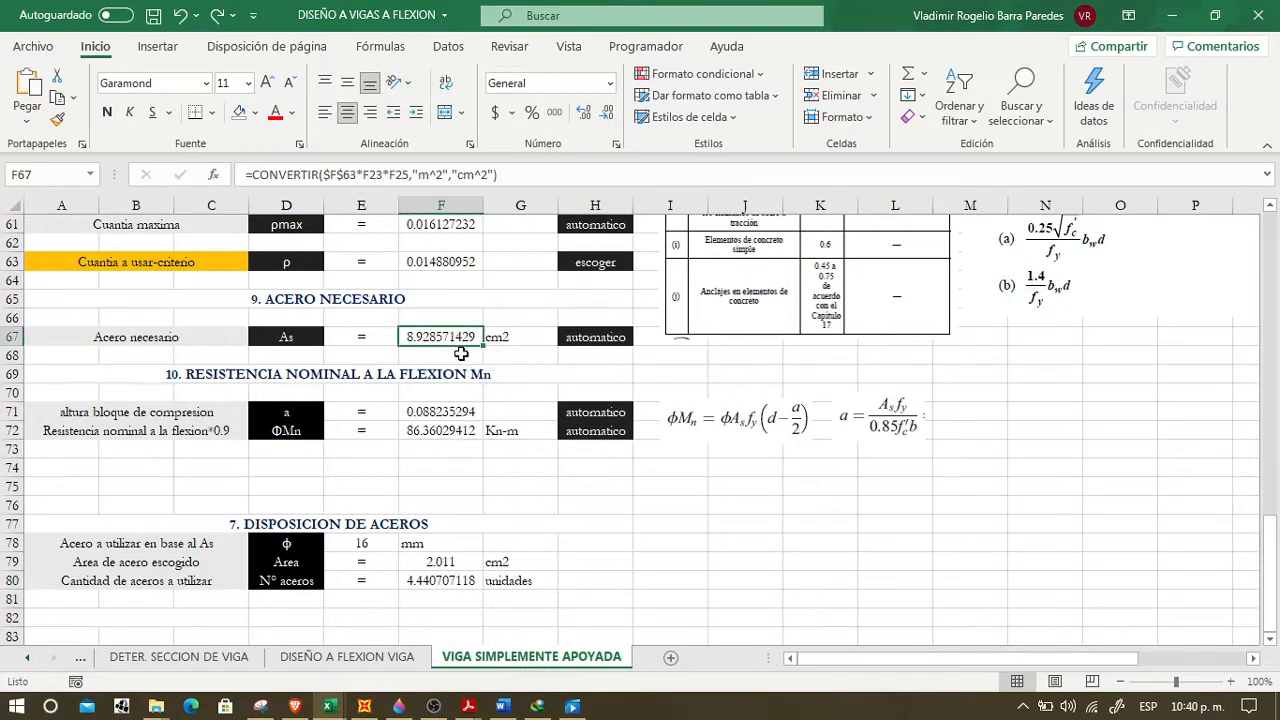
click(448, 583)
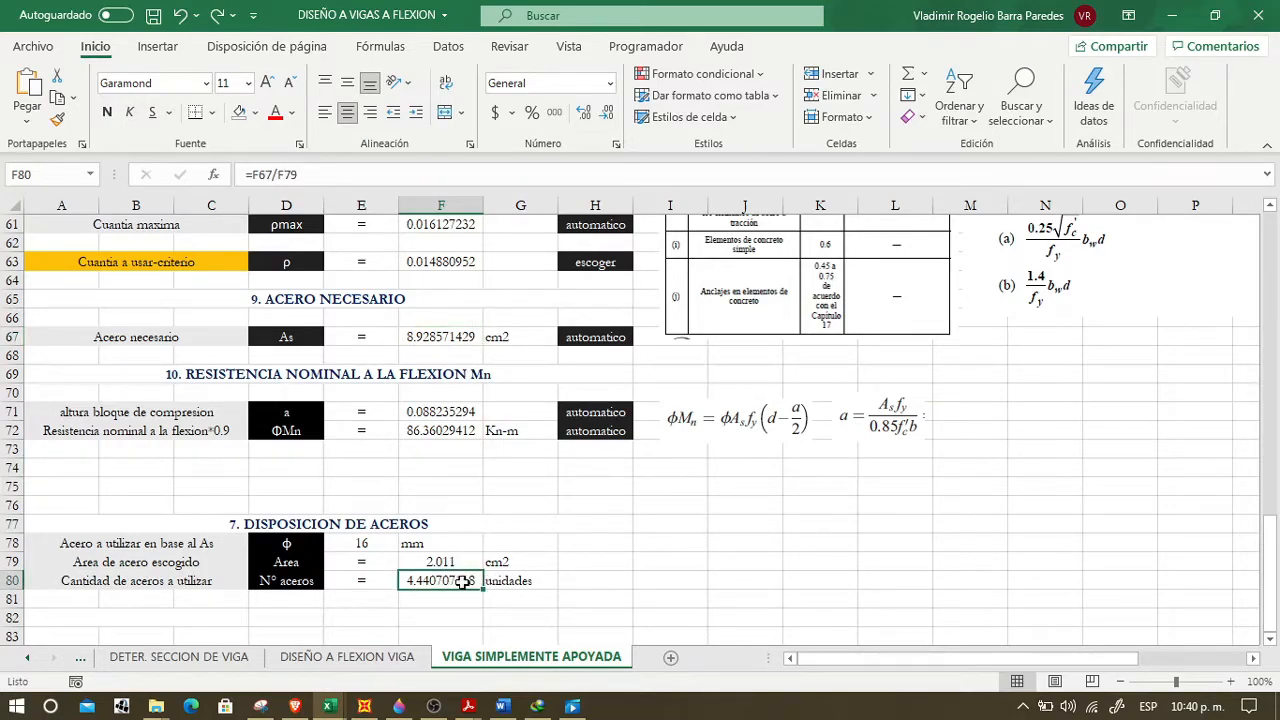
- Set the bar diameter in E78 of Disposicion de aceros to 12 mm
click(426, 337)
click(520, 543)
click(396, 549)
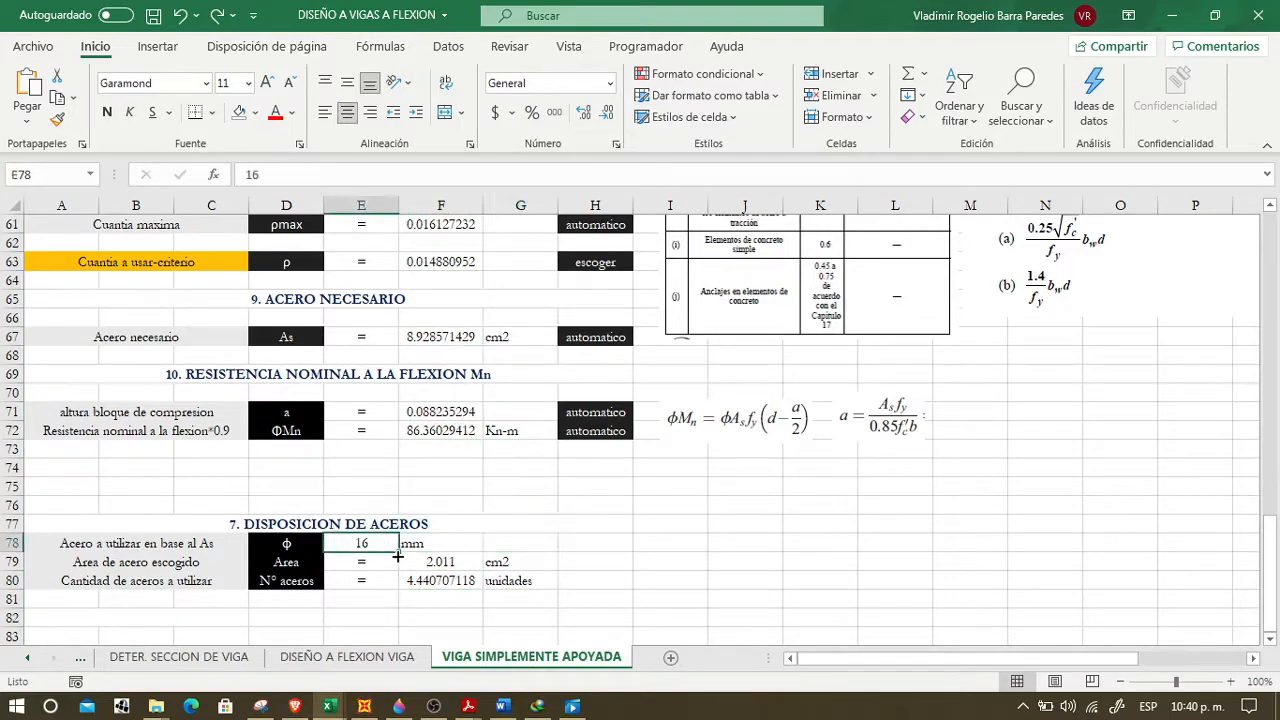
key(BackSpace)
text(2)
key(Return)
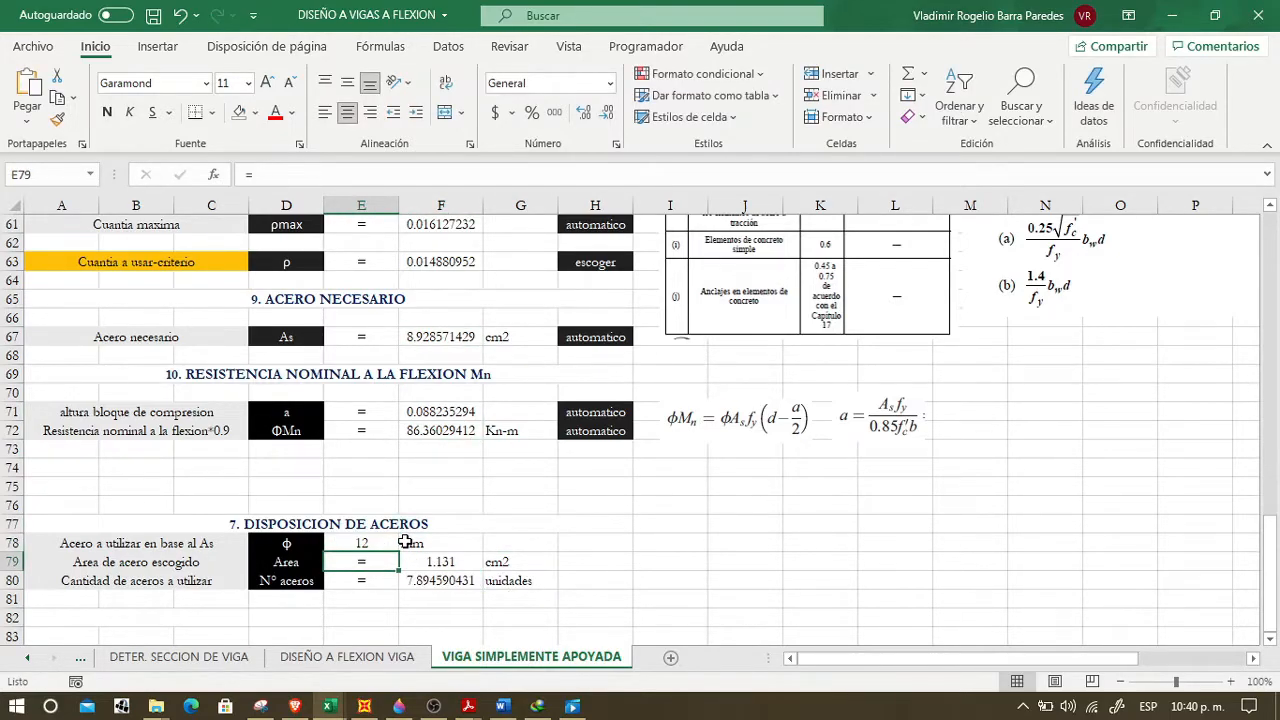
- Examine the bar area in F79 and the Cantidad de aceros in F80 for the 12 mm diameter
key(Up)
key(Right)
key(Down)
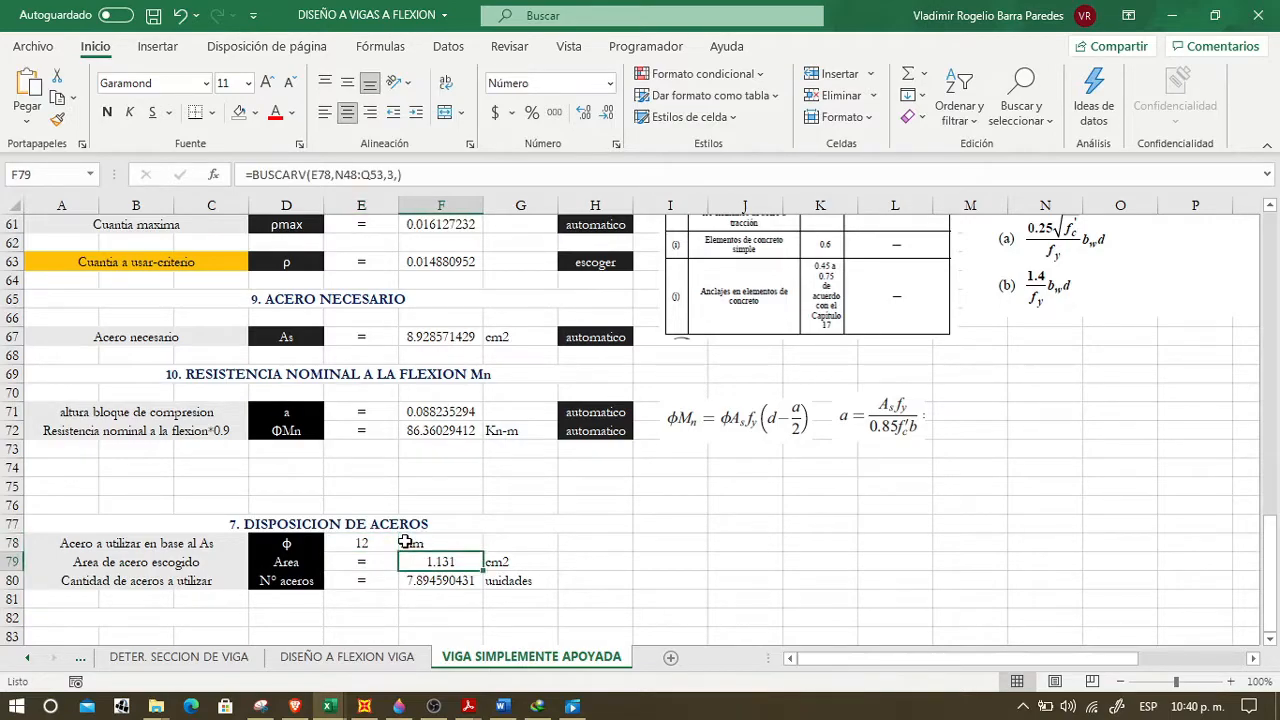
key(Up)
key(Left)
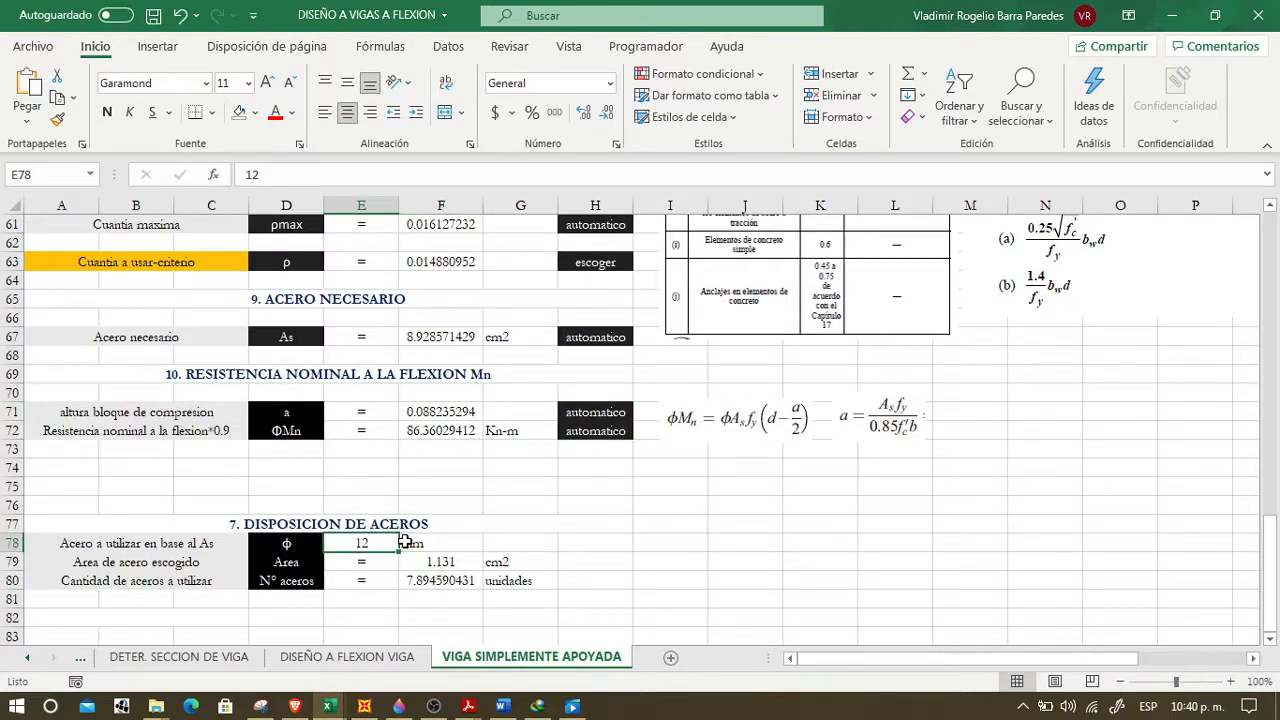
key(Right)
key(Down)
key(Down)
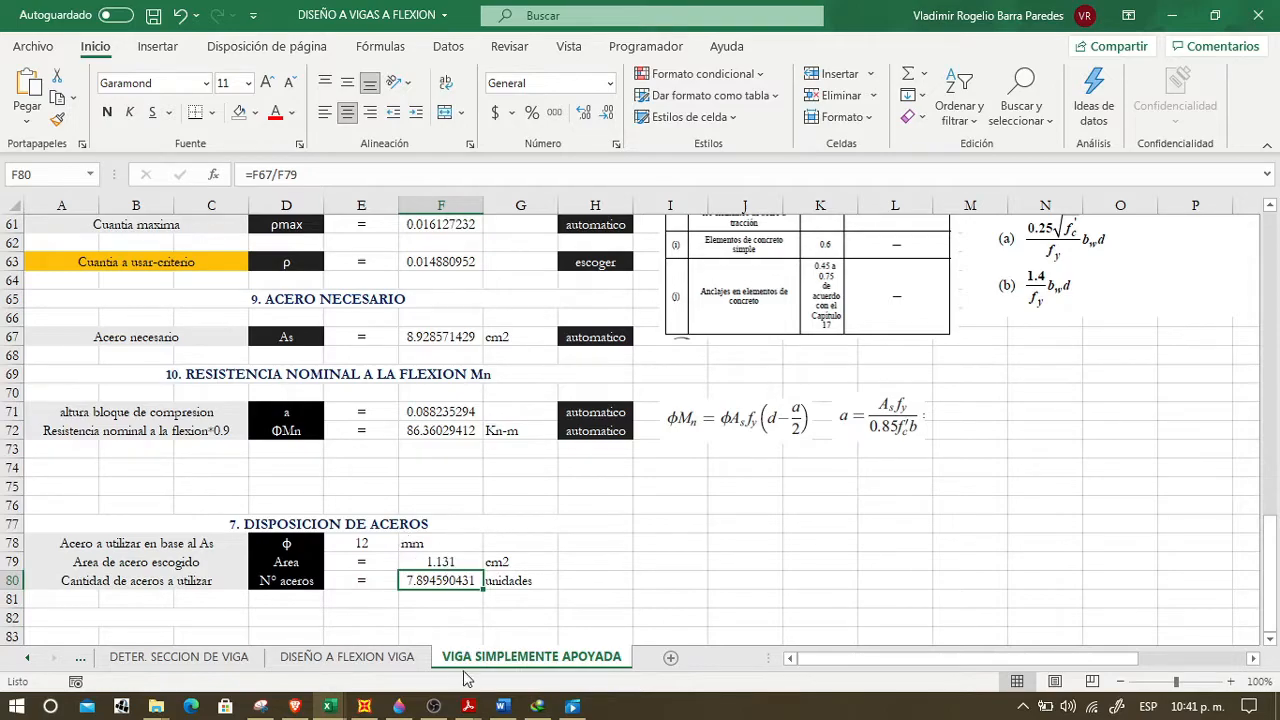
- Switch to Paint 3D and undo all the earlier strokes until the canvas is blank
click(399, 706)
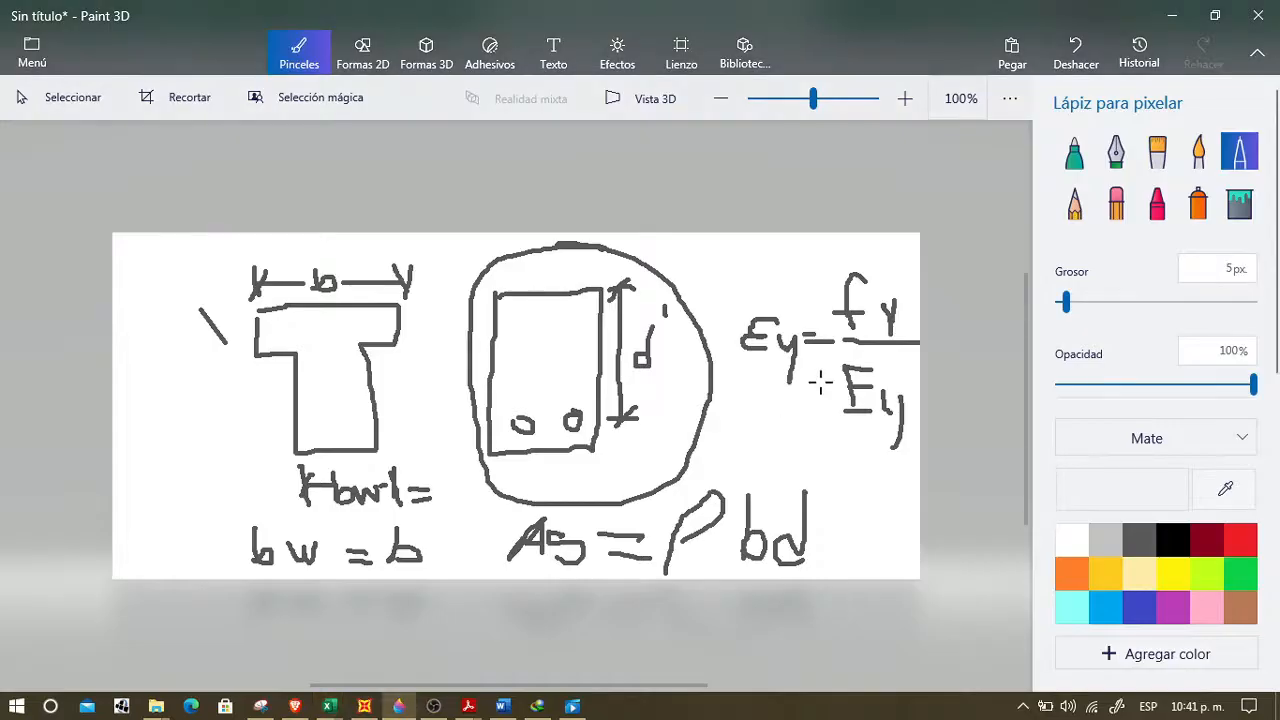
key(ctrl+z)
key(ctrl+z)
key(ctrl+z)
key(ctrl+z)
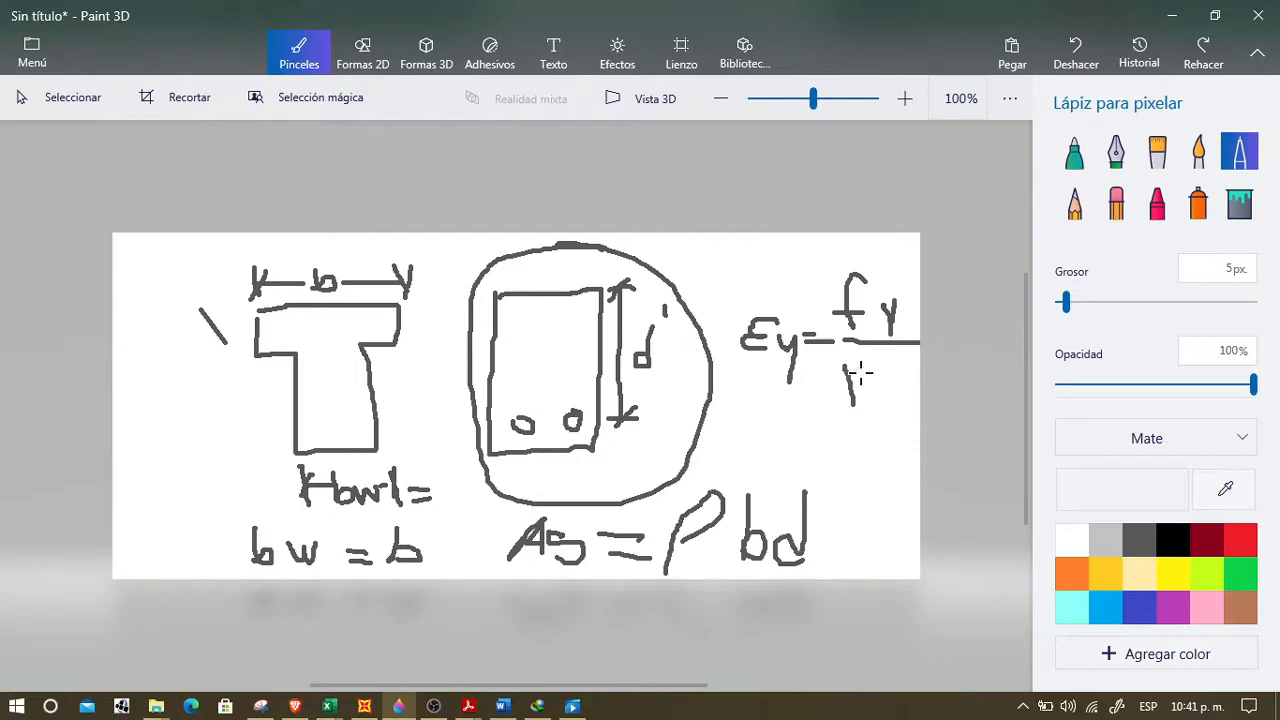
key(ctrl+z)
key(ctrl+z)
key(ctrl+z)
key(ctrl+z)
key(ctrl+z)
key(ctrl+z)
key(ctrl+z)
key(ctrl+z)
key(ctrl+z)
key(ctrl+z)
key(ctrl+z)
key(ctrl+z)
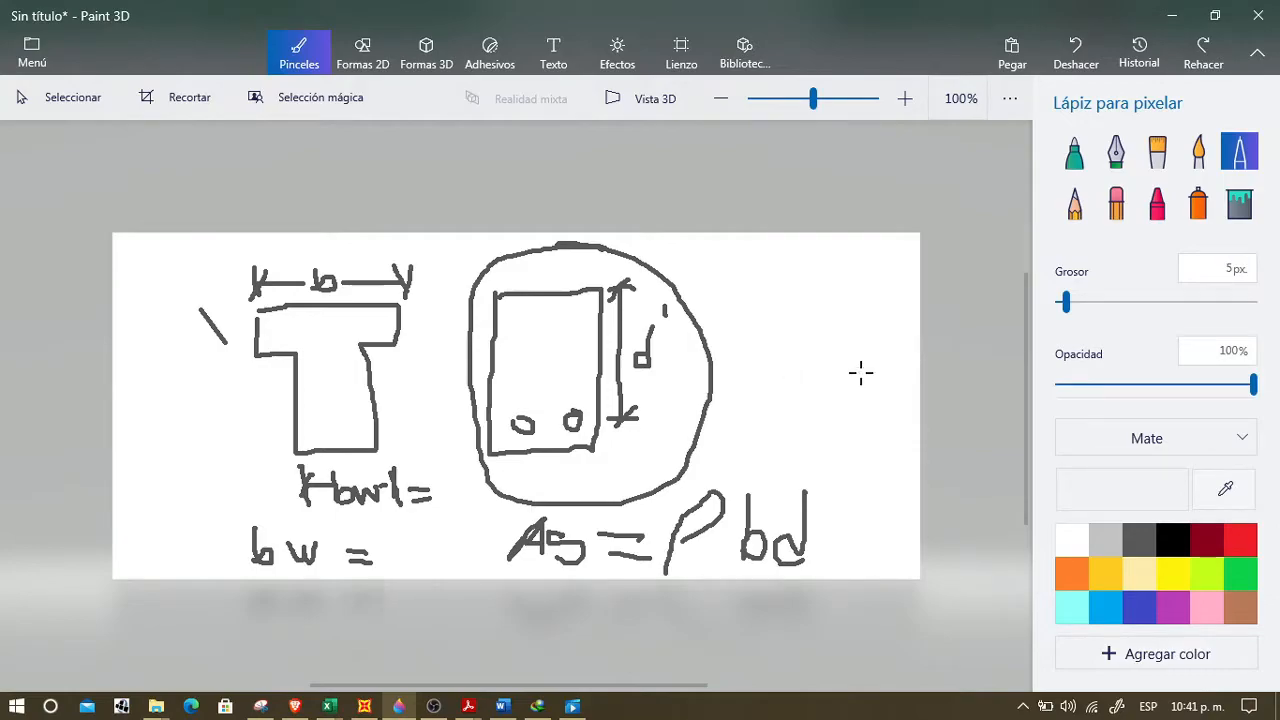
key(ctrl+z)
key(ctrl+z)
key(ctrl+z)
key(ctrl+z)
key(ctrl+z)
key(ctrl+z)
key(ctrl+z)
key(ctrl+z)
key(ctrl+z)
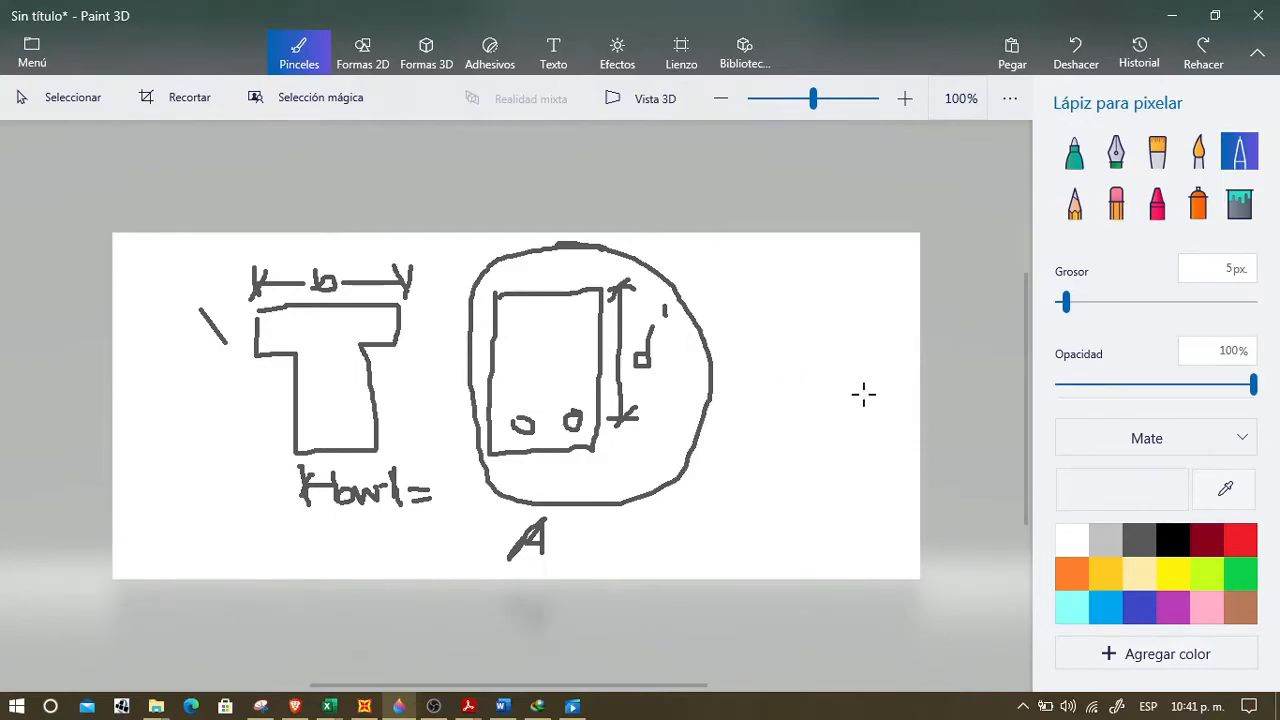
key(ctrl+z)
key(ctrl+z)
key(ctrl+z)
key(ctrl+z)
key(ctrl+z)
key(ctrl+z)
key(ctrl+z)
key(ctrl+z)
key(ctrl+z)
key(ctrl+z)
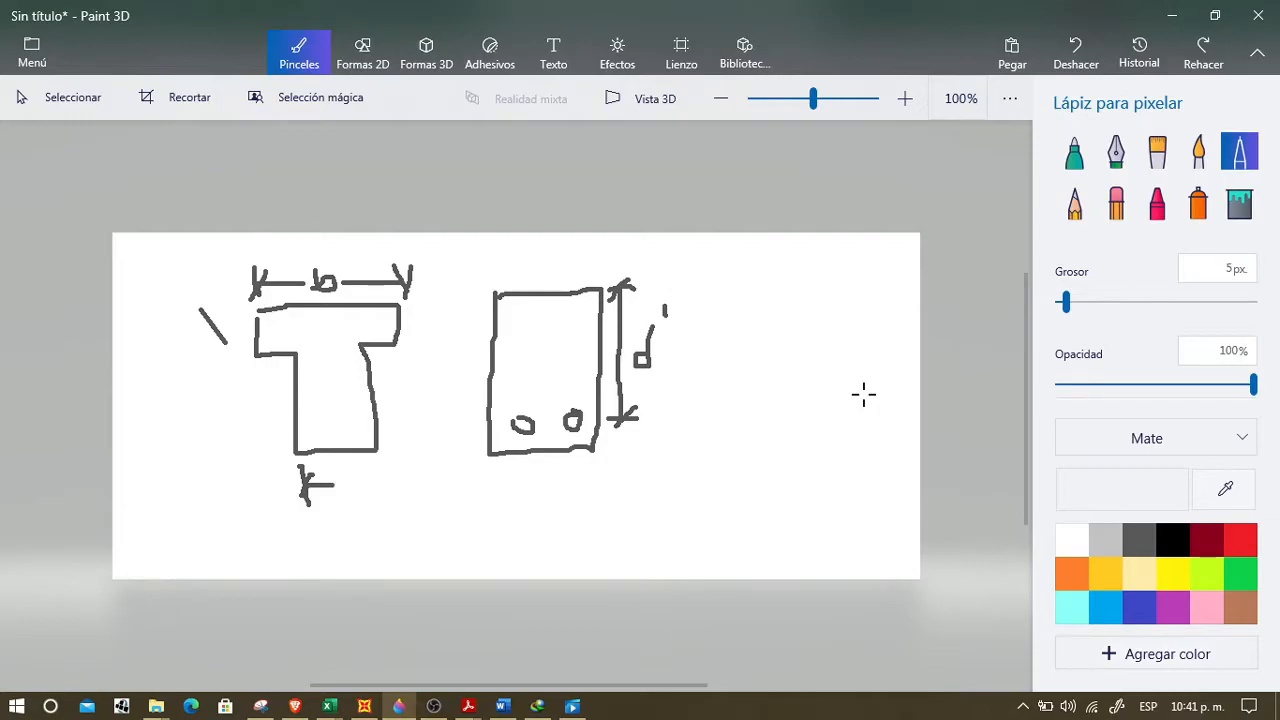
key(ctrl+z)
key(ctrl+z)
key(ctrl+z)
key(ctrl+z)
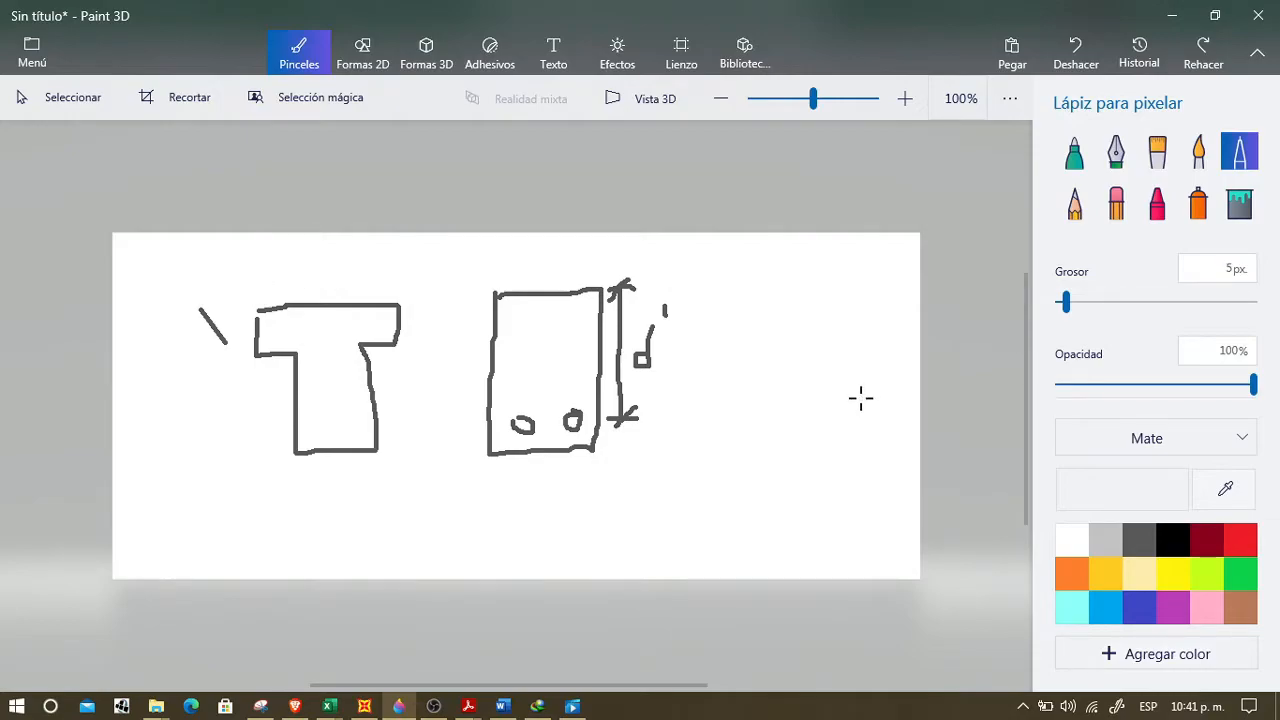
key(ctrl+z)
key(ctrl+z)
key(ctrl+z)
key(ctrl+z)
key(ctrl+z)
key(ctrl+z)
key(ctrl+z)
key(ctrl+z)
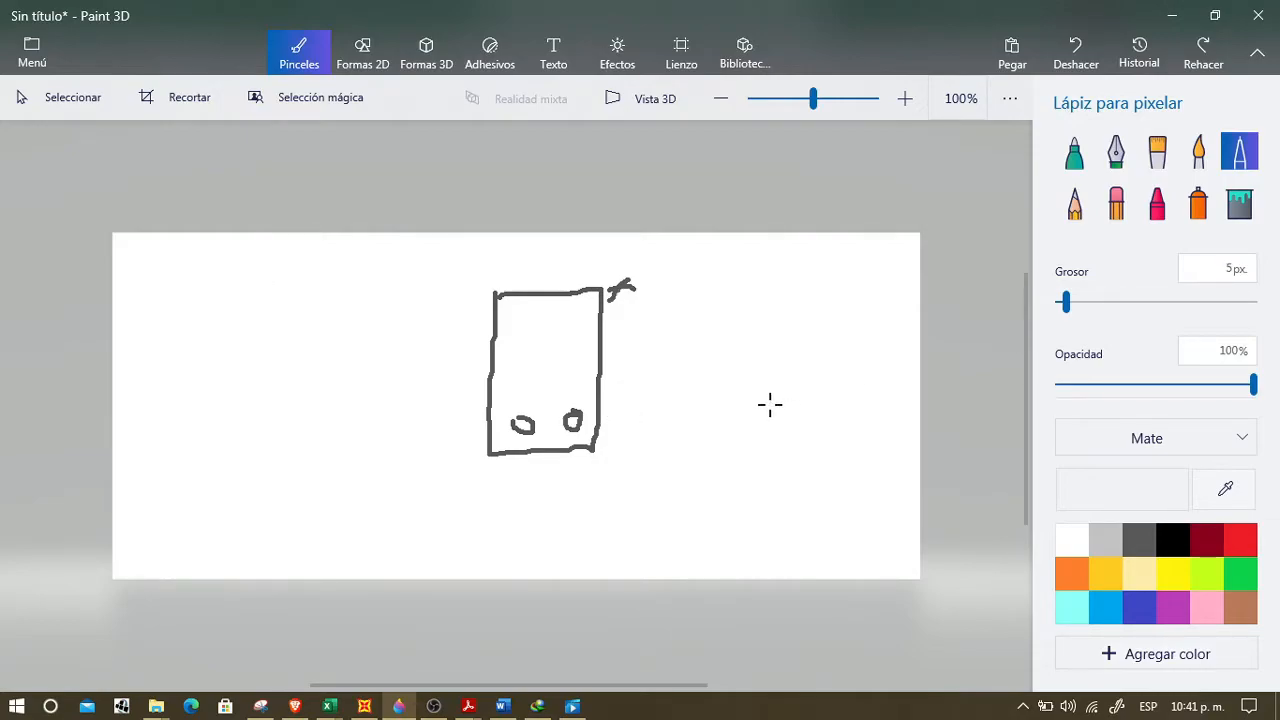
key(ctrl+z)
- Draw a rectangular beam section mid-canvas with a row of reinforcement dots along its bottom edge
mouse_move(406, 286)
mouse_down()
mouse_move(409, 480)
mouse_move(532, 484)
mouse_move(546, 343)
mouse_move(536, 286)
mouse_move(406, 287)
mouse_up()
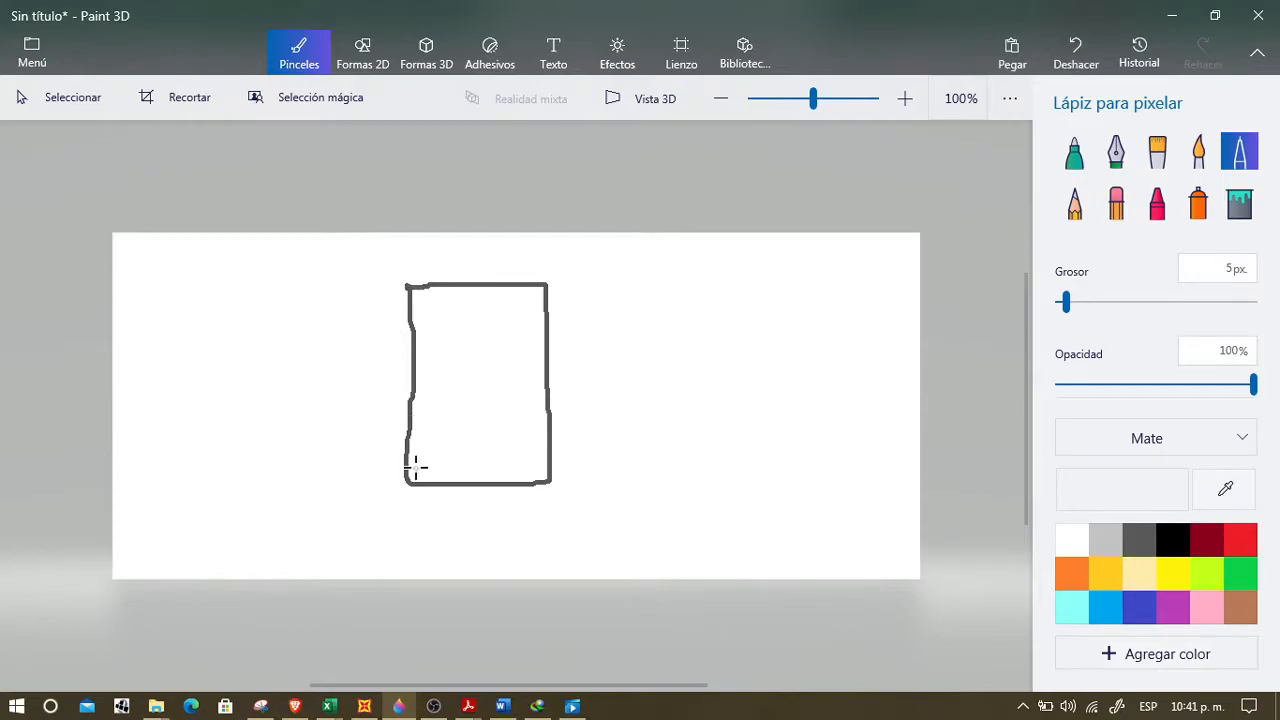
click(453, 461)
click(475, 461)
click(494, 461)
click(538, 461)
mouse_move(572, 706)
- Switch back to Excel, set the bar diameter in E78 to 16 mm and check the bar count in F80
key(alt+Tab)
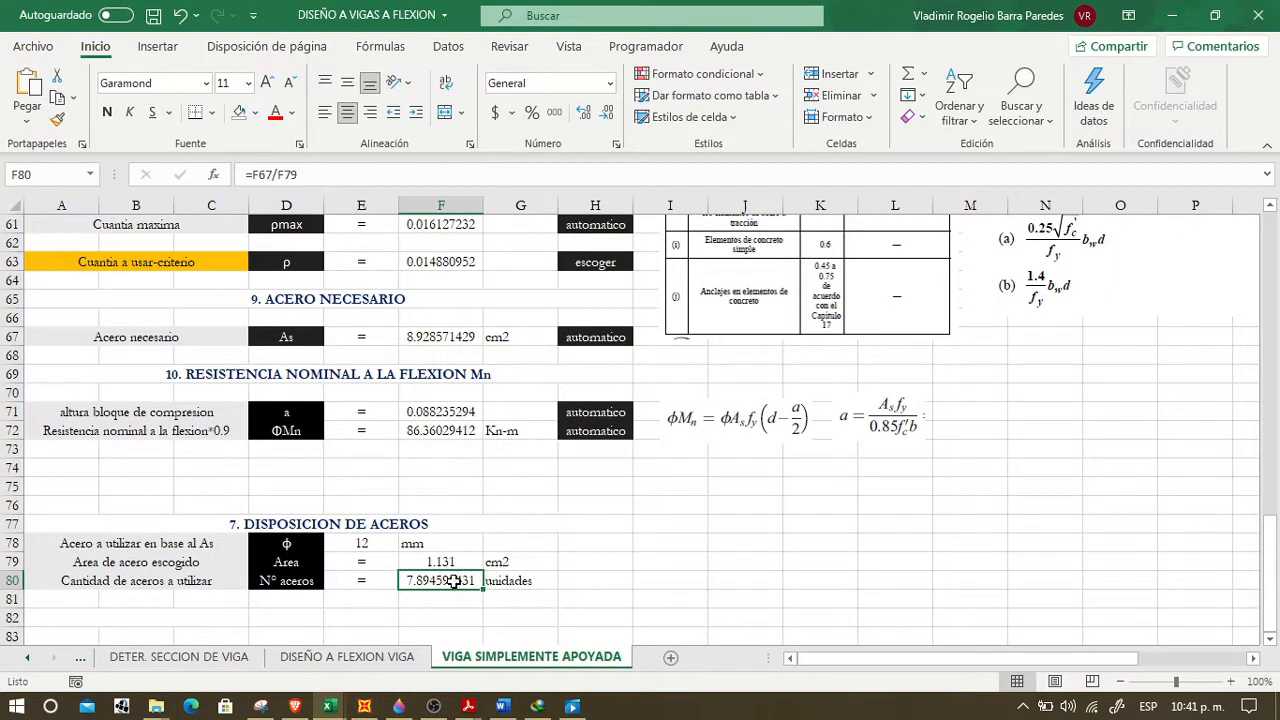
click(364, 546)
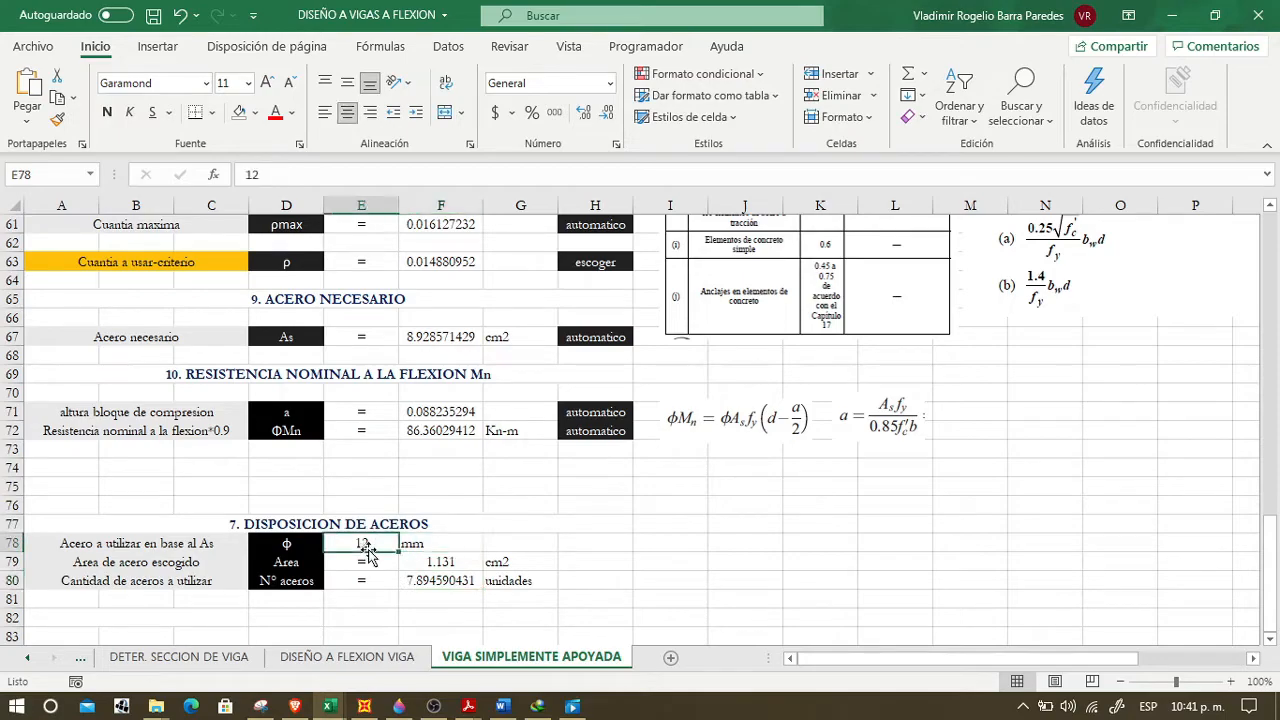
text(16)
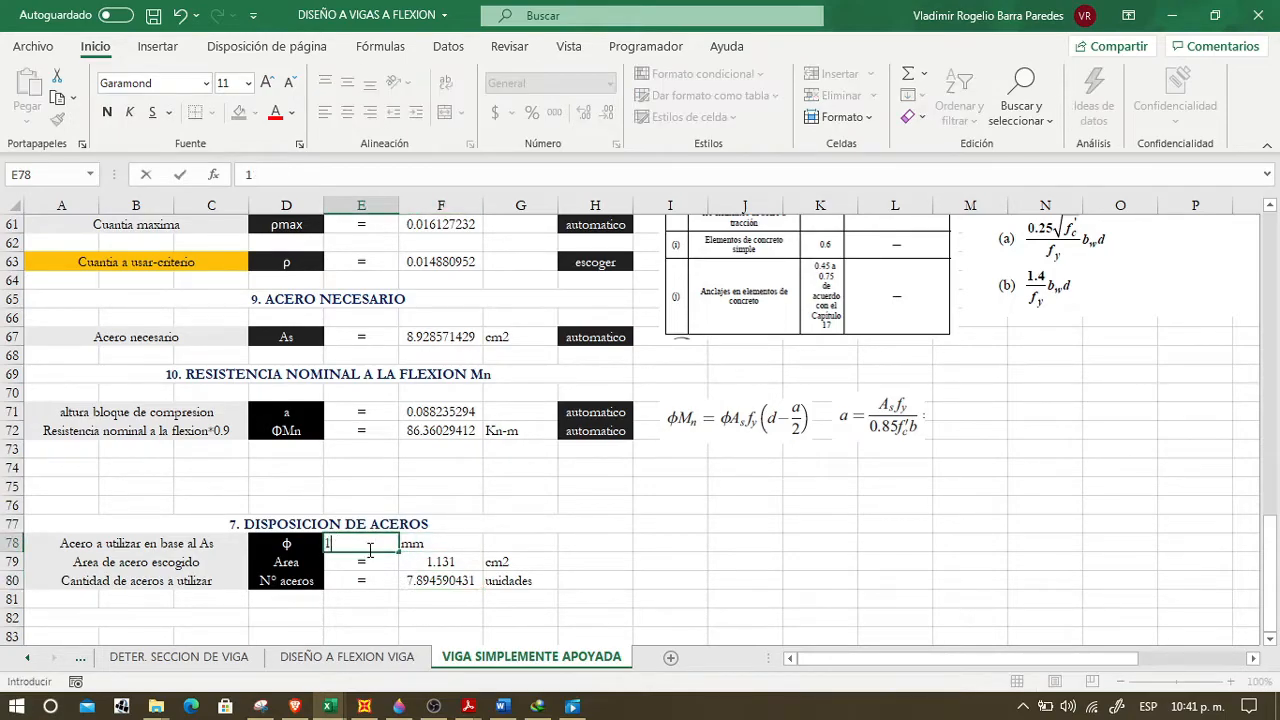
key(Tab)
key(Down)
key(Down)
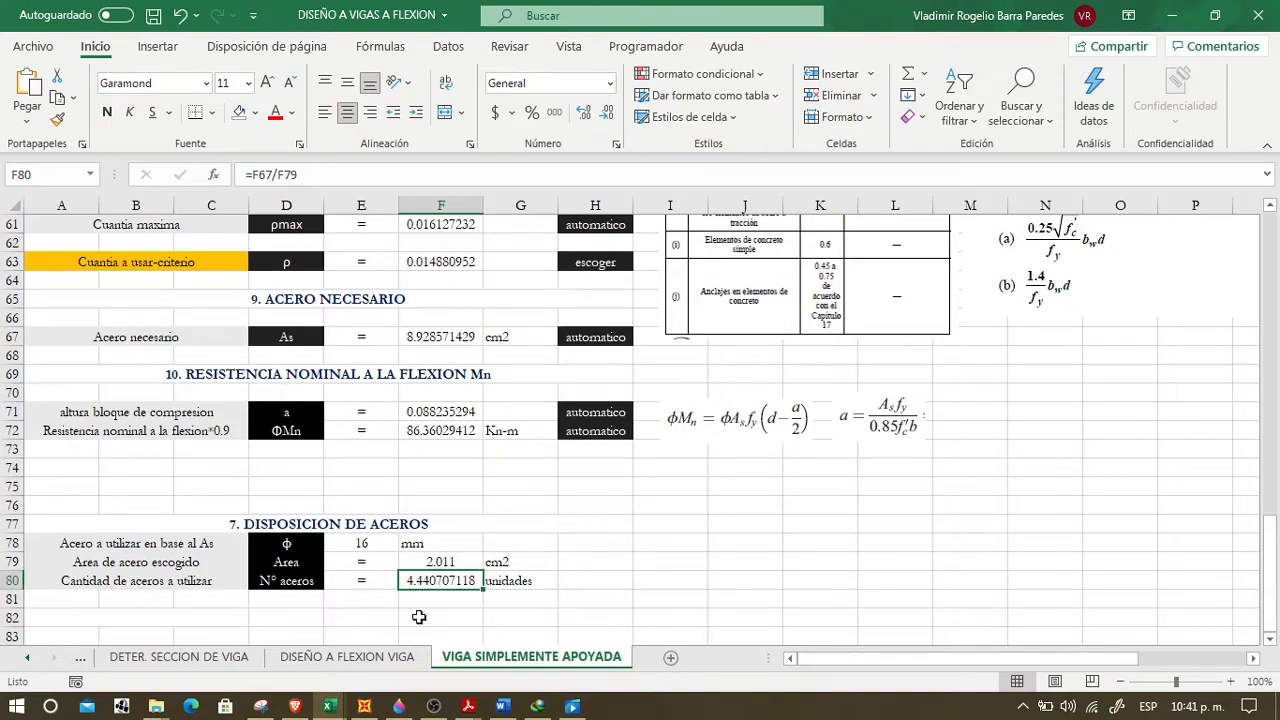
- Set the bar diameter in E78 to 20 mm and check the bar count in F80
click(380, 545)
text(20)
key(Return)
key(Up)
key(Right)
key(Down)
key(Down)
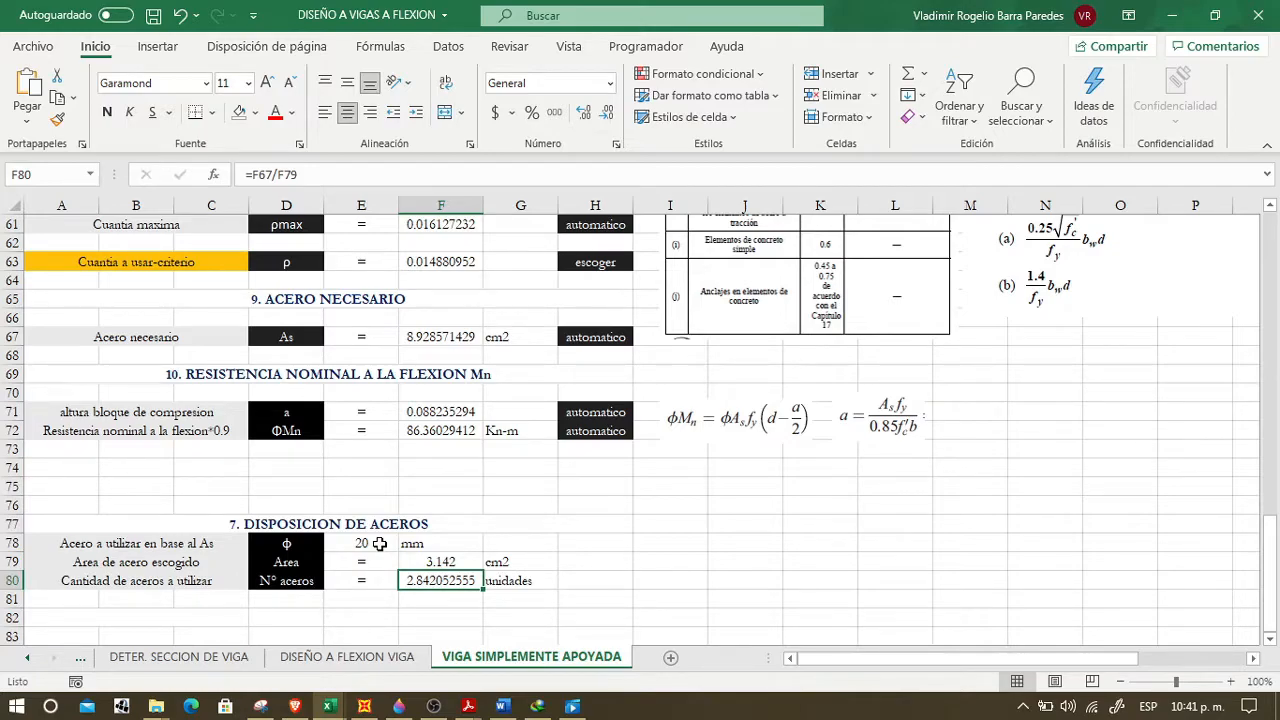
- Switch to Paint 3D, undo the previous bar dots and redraw three bars along the bottom of the beam section
key(alt+Tab)
key(alt+Tab)
key(alt+Tab)
key(ctrl+z)
key(ctrl+z)
key(ctrl+z)
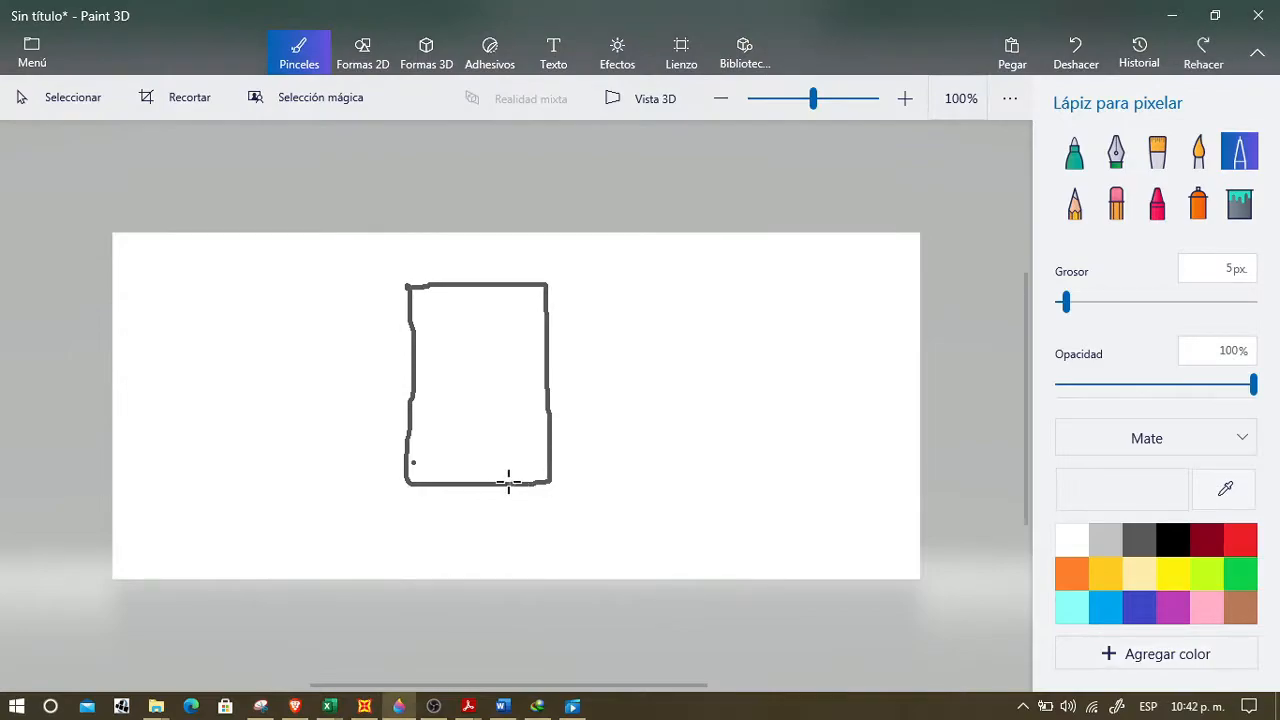
click(438, 467)
- Switch back to Excel and review the steel ratios, beam dimensions and loads against the bar diameter and count in rows 78 to 80
key(alt+Tab)
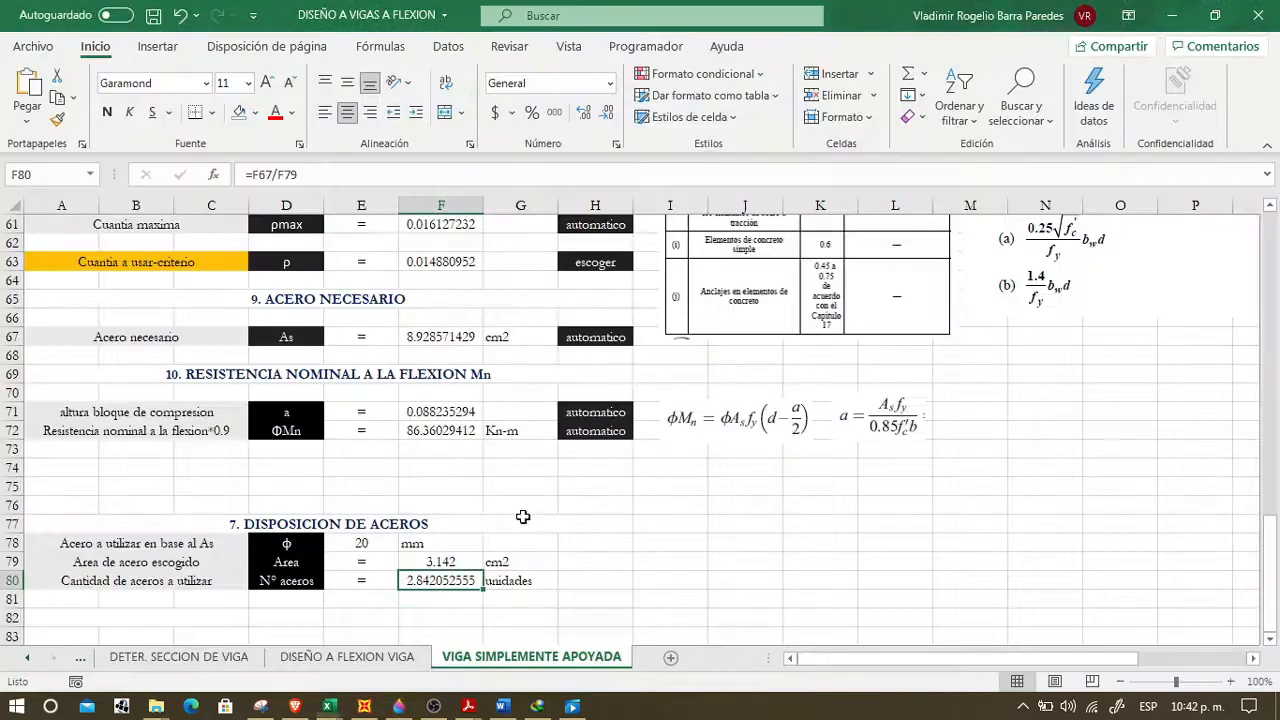
scroll(440, 560, up, 5)
scroll(440, 560, up, 10)
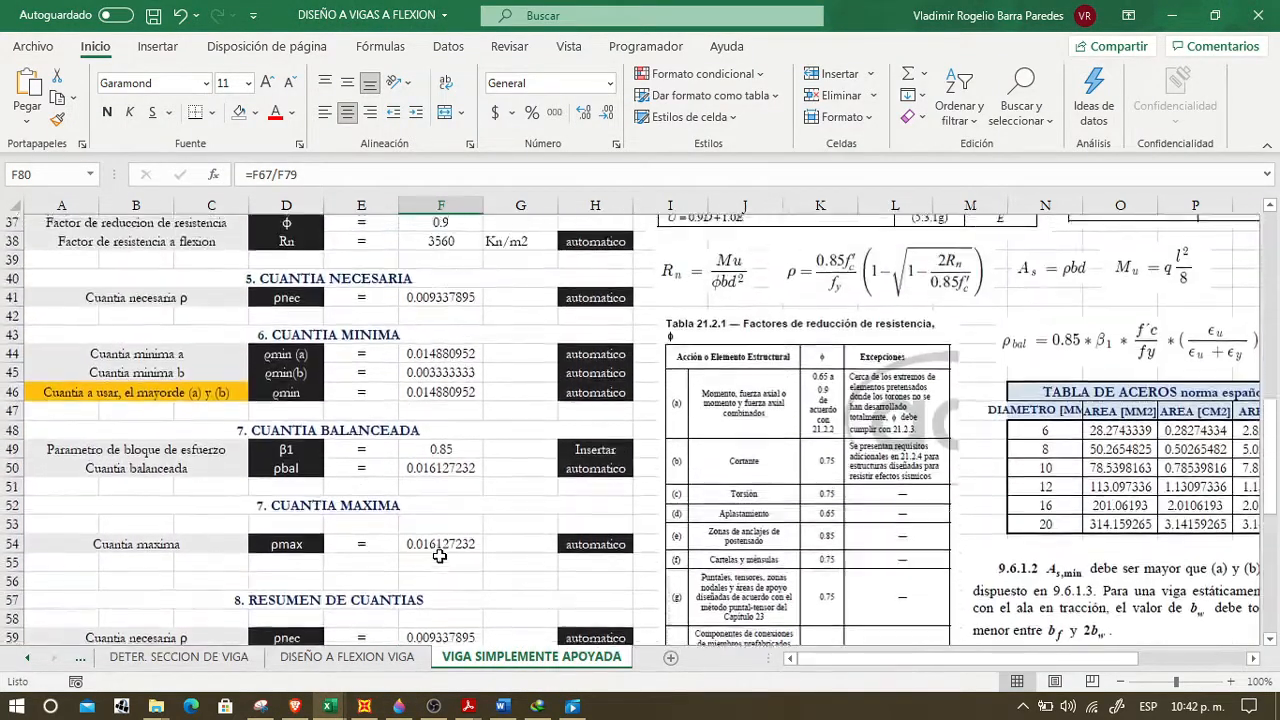
scroll(452, 549, down, 10)
scroll(452, 549, down, 4)
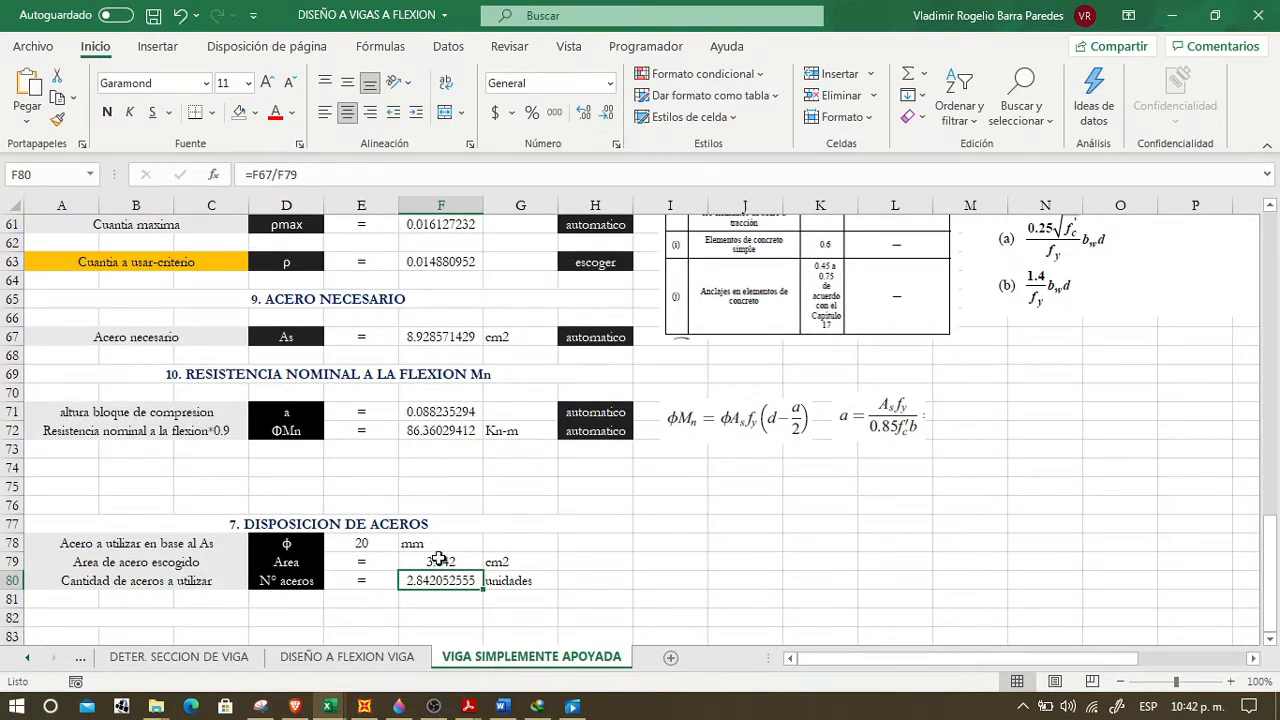
scroll(430, 581, up, 16)
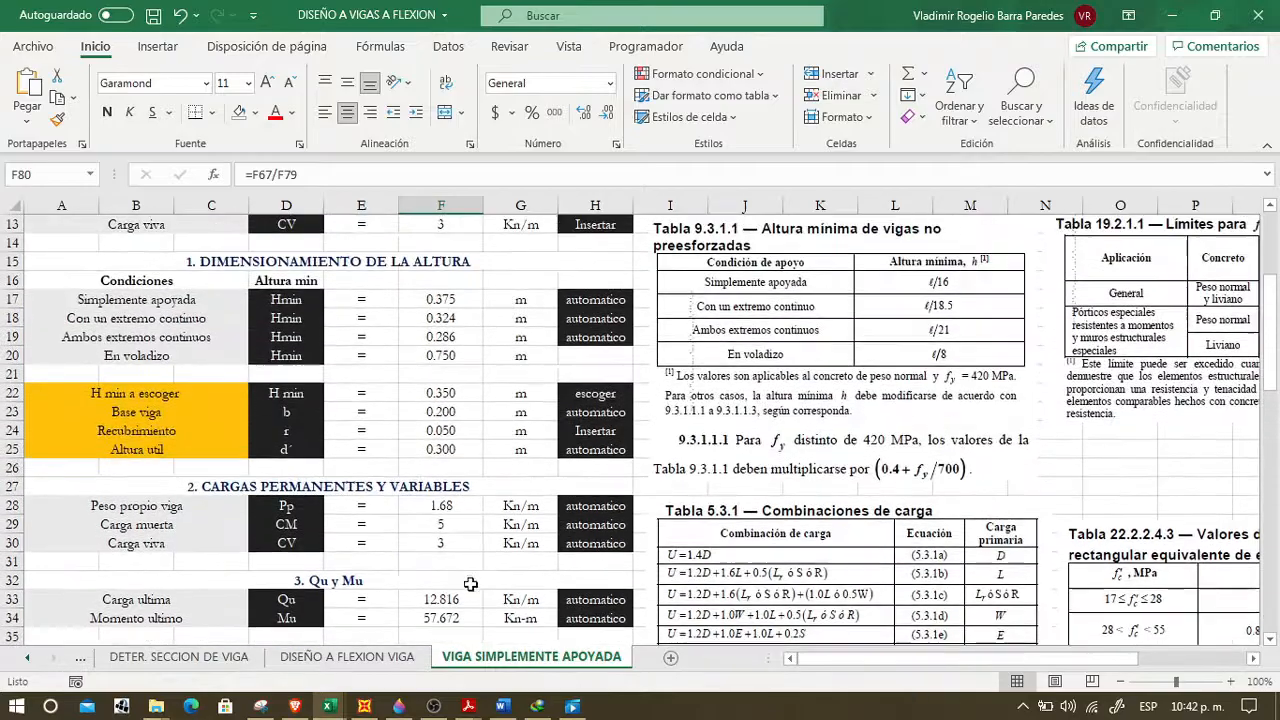
scroll(434, 539, down, 5)
scroll(424, 400, up, 1)
scroll(455, 397, down, 12)
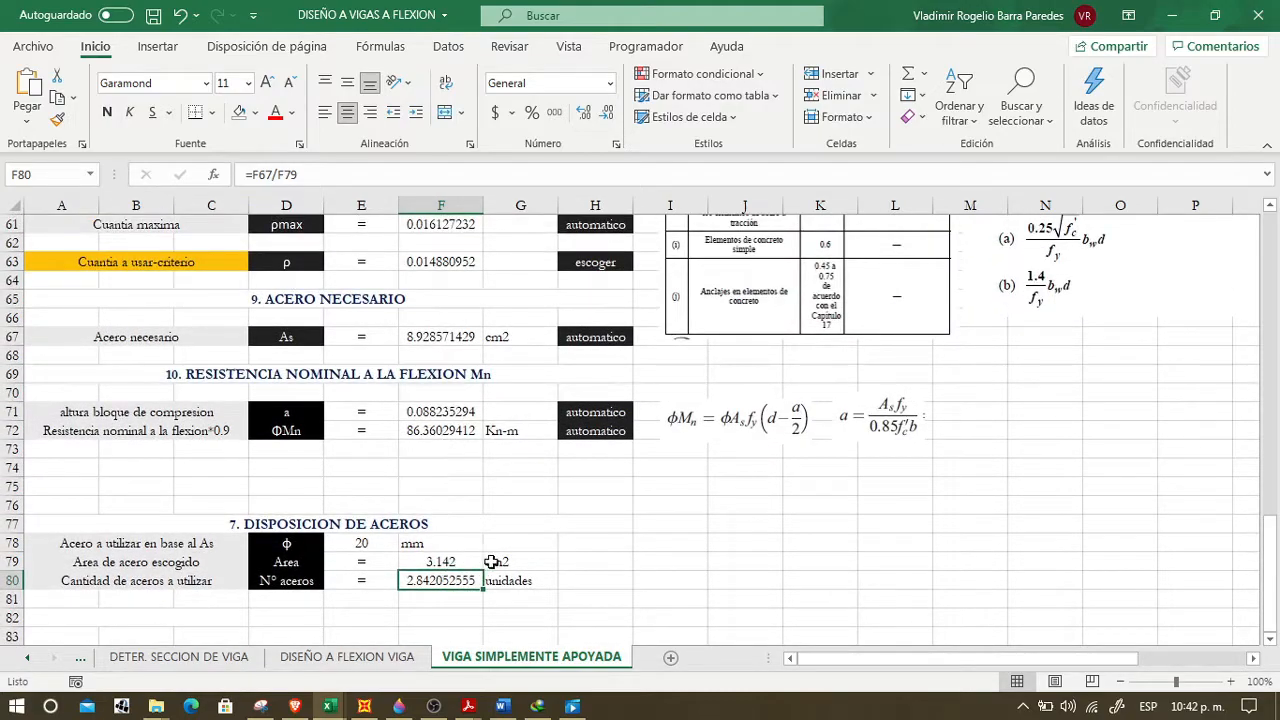
click(580, 582)
click(466, 576)
click(360, 545)
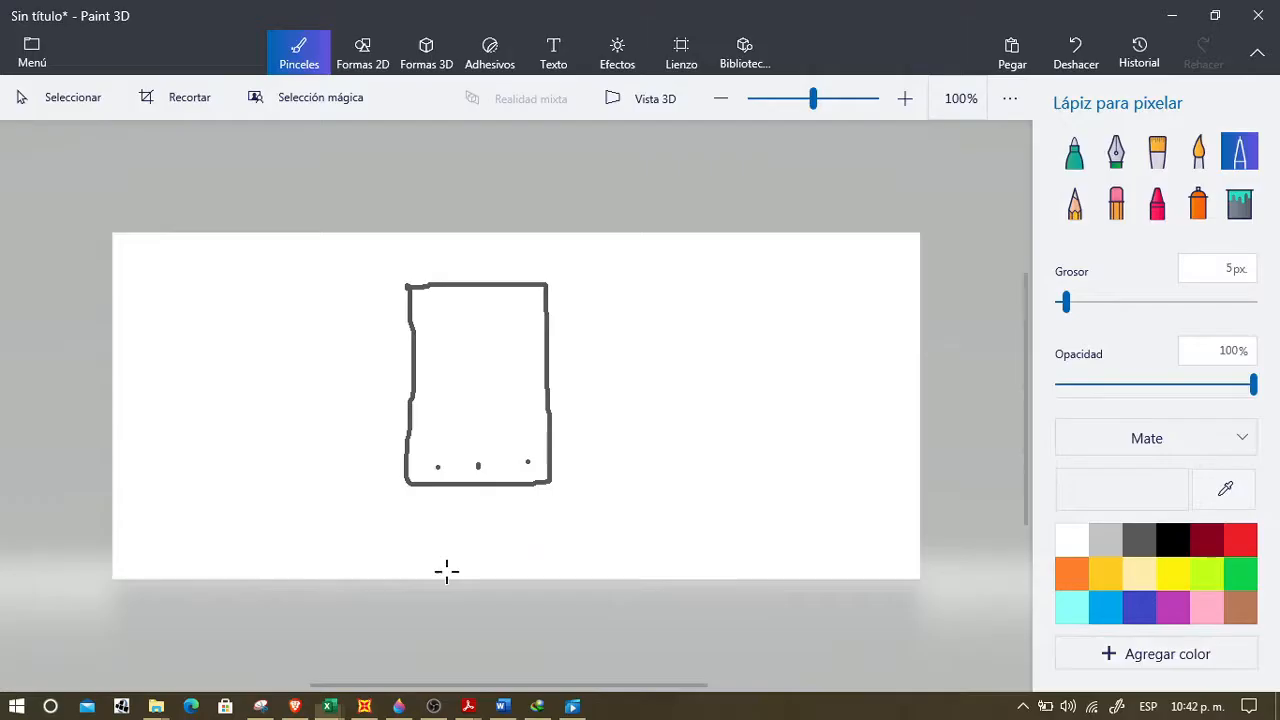
- Switch to Paint 3D, mark the cover beside the section's lower left corner and dimension the spacing between the first two bars as 5
key(alt+Tab)
click(478, 467)
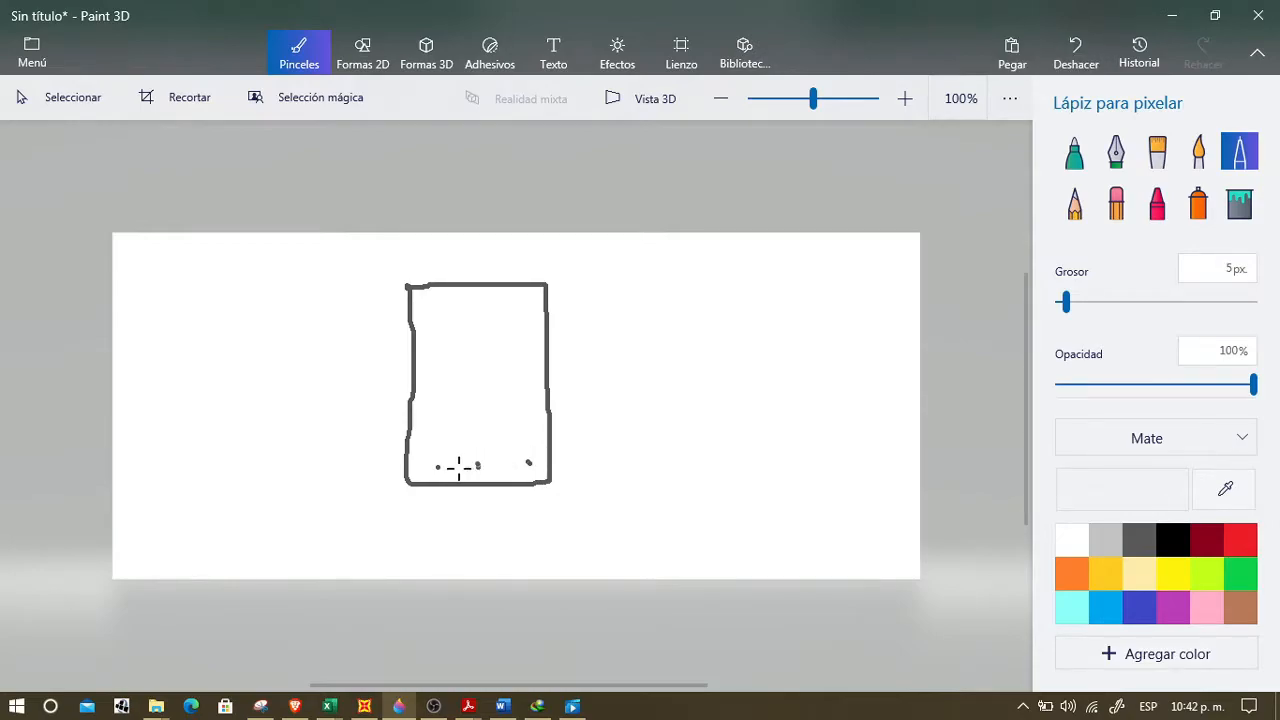
mouse_move(440, 466)
mouse_down()
mouse_move(385, 470)
mouse_move(381, 483)
mouse_move(400, 487)
mouse_move(390, 497)
mouse_up()
drag(433, 440, 431, 453)
mouse_move(433, 451)
mouse_down()
mouse_move(479, 457)
mouse_move(458, 420)
mouse_move(453, 434)
mouse_up()
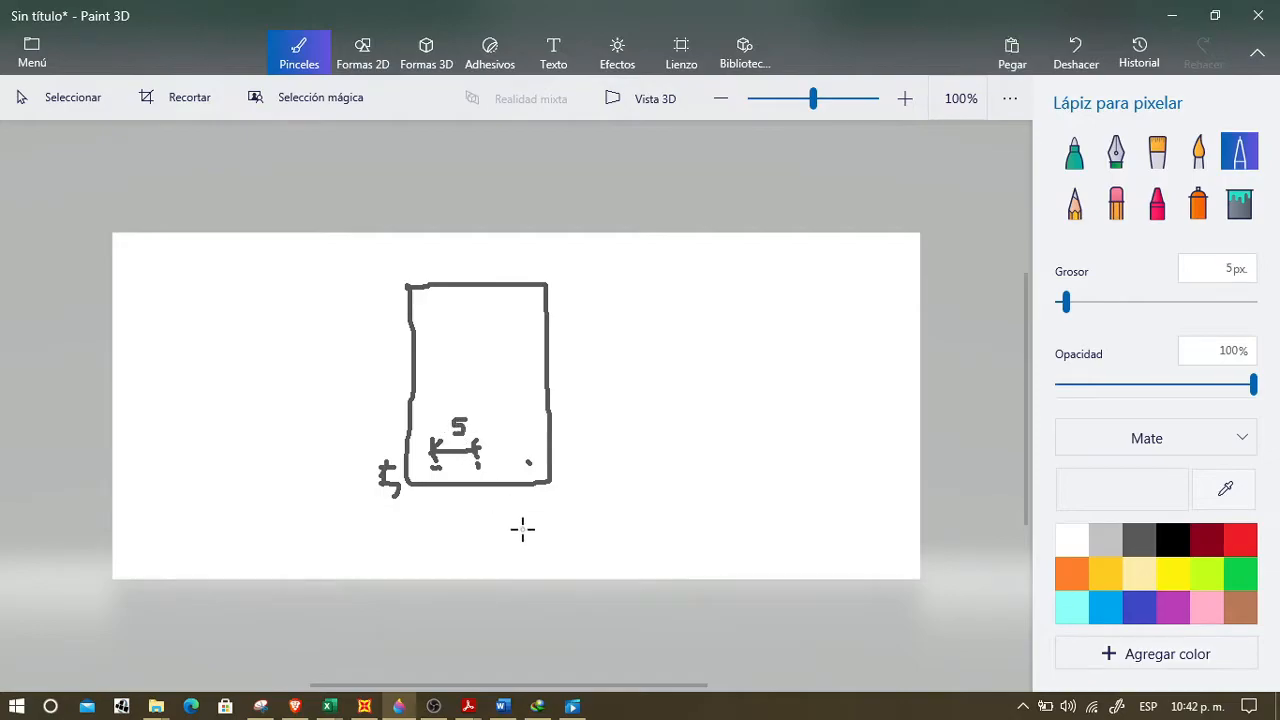
- Switch back to Excel and review the input data, beam dimensions, loads and the Momento ultimo formula in F34
key(alt+Tab)
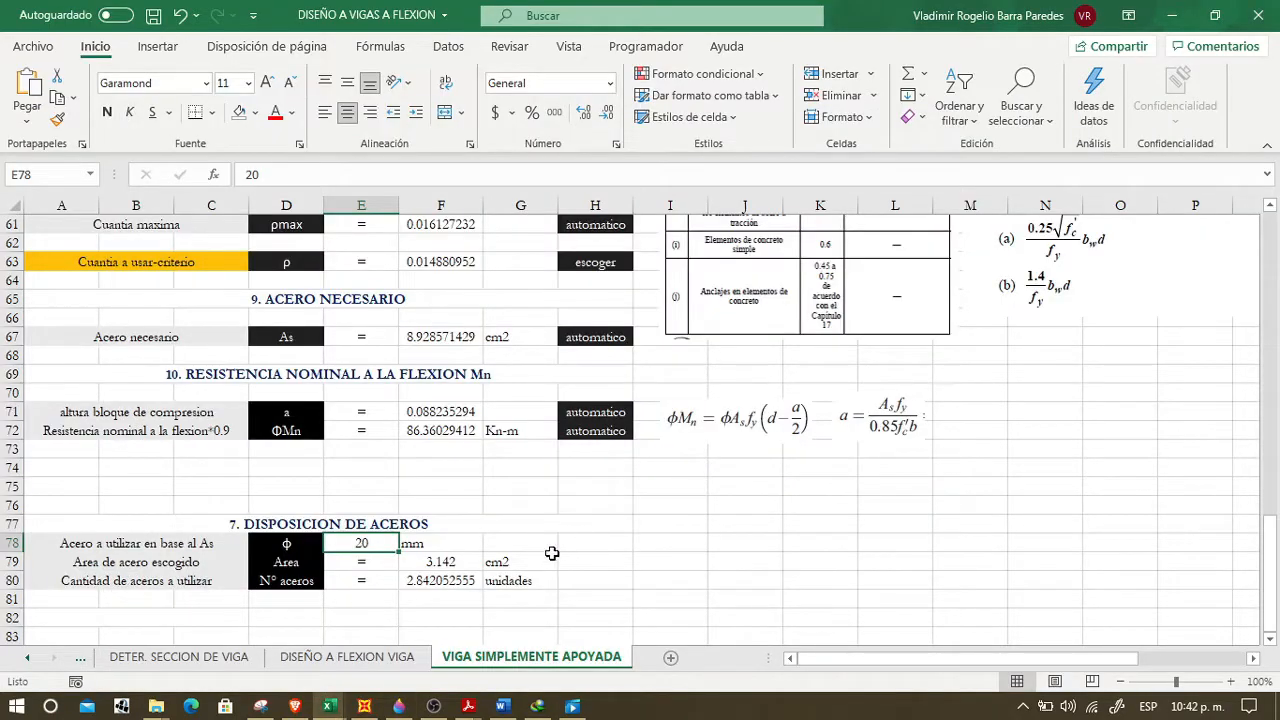
scroll(547, 552, up, 20)
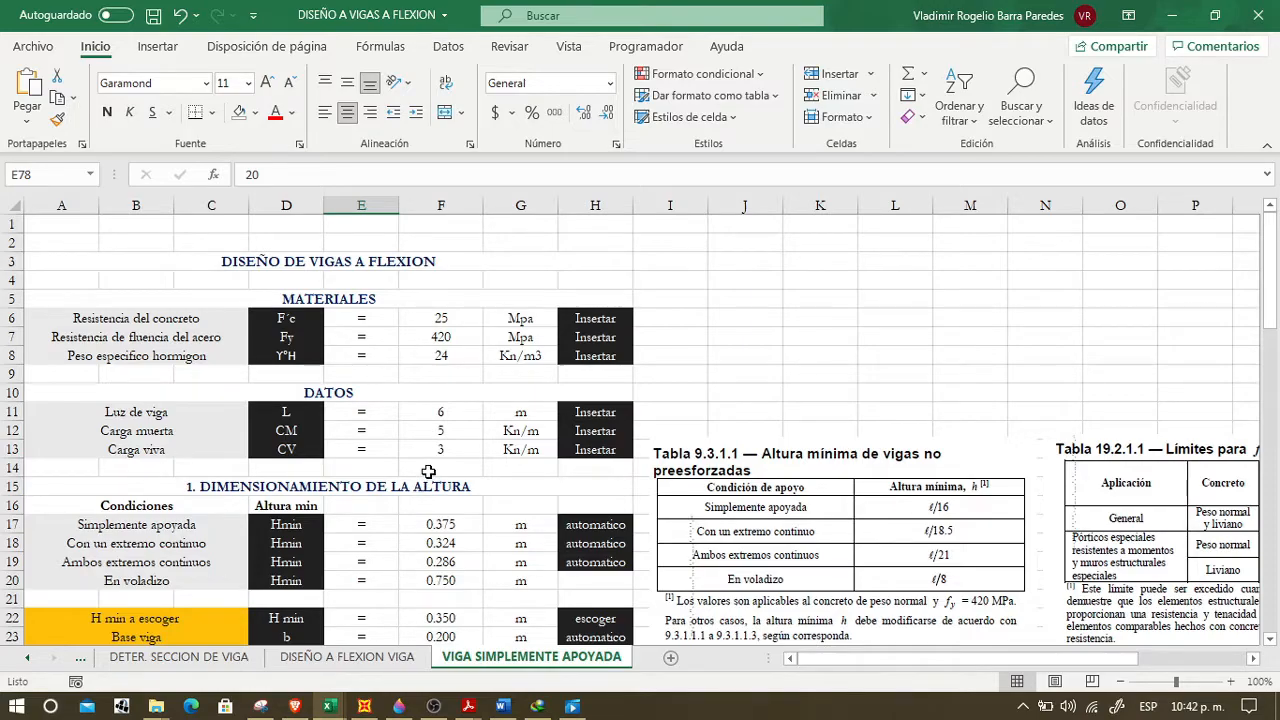
scroll(440, 480, down, 4)
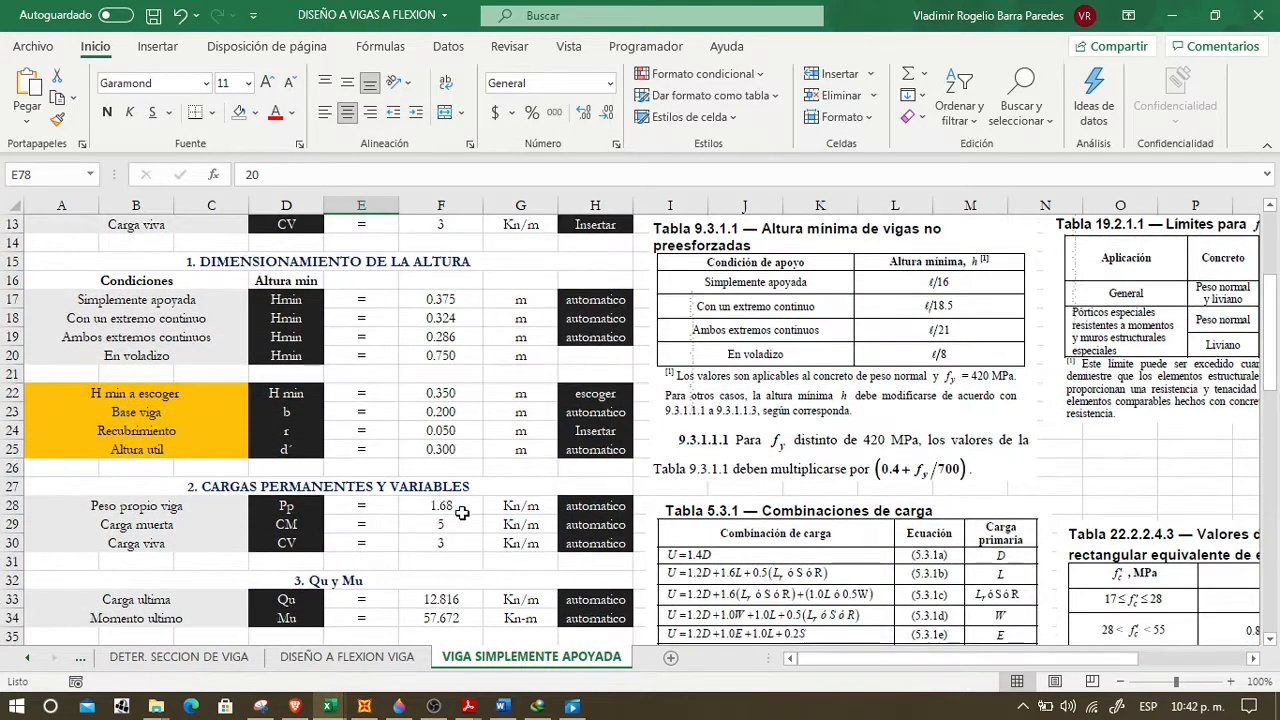
scroll(458, 515, down, 4)
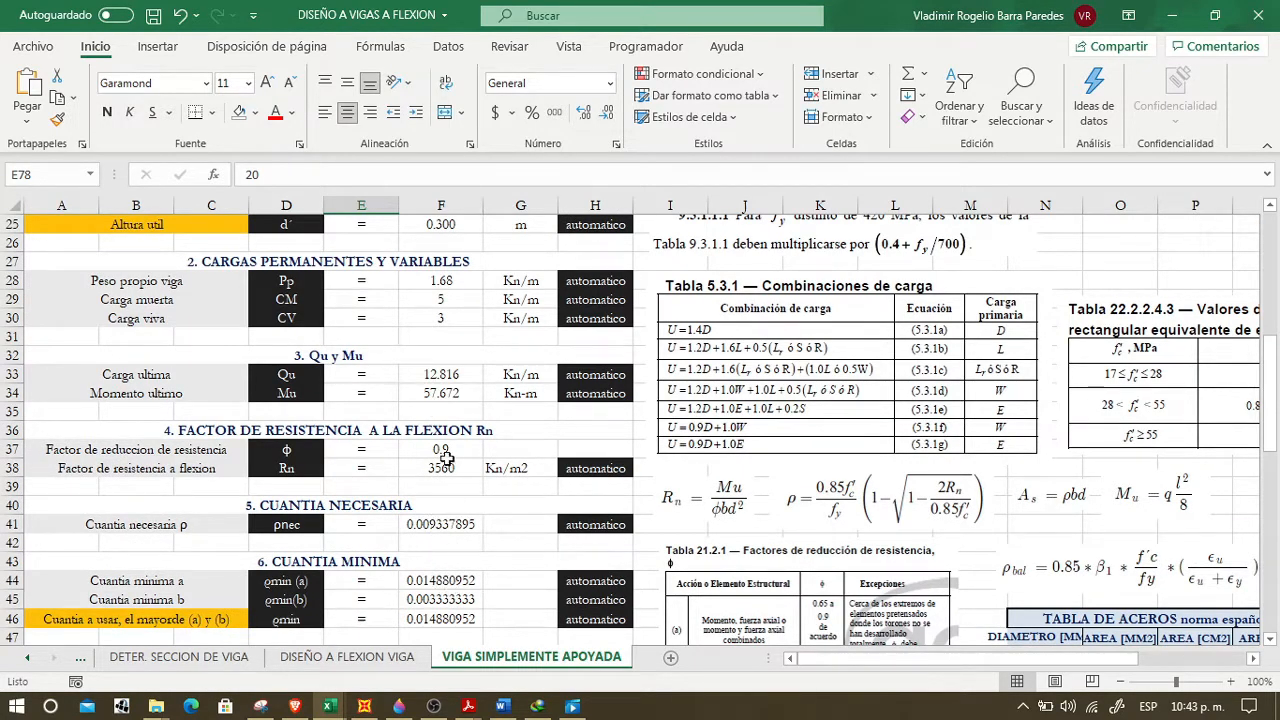
click(447, 393)
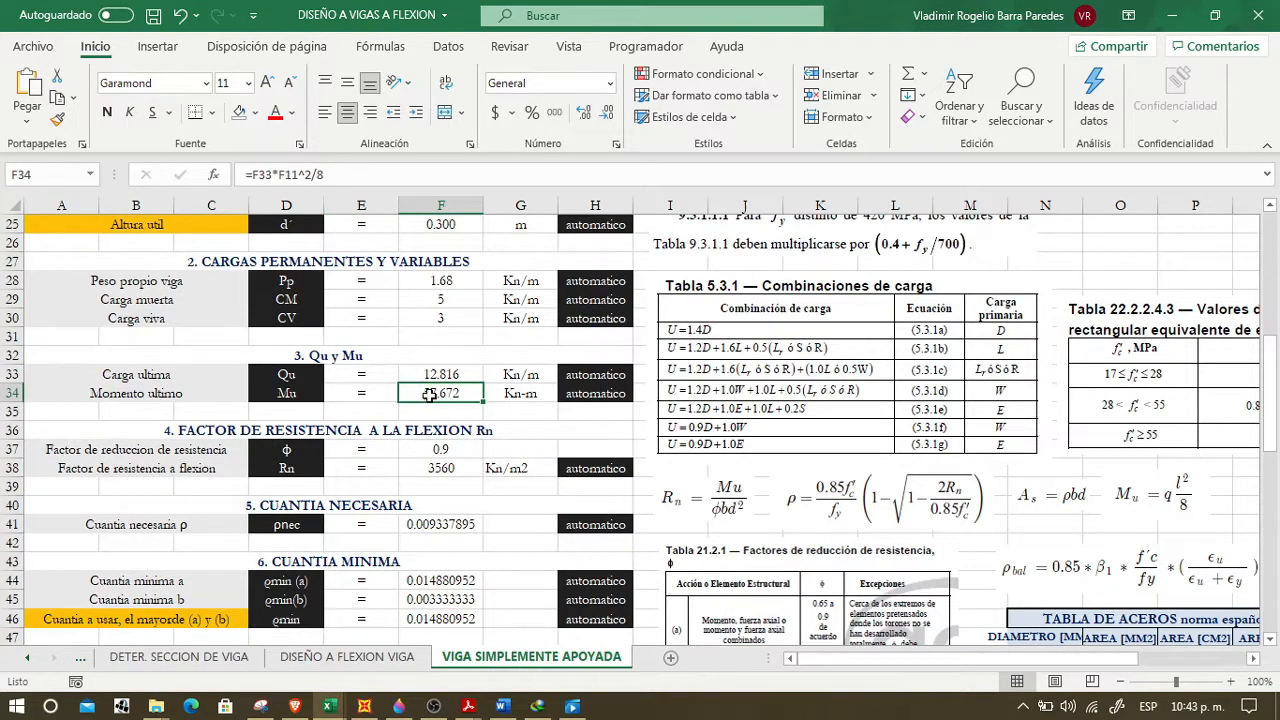
scroll(428, 396, up, 3)
scroll(428, 396, up, 1)
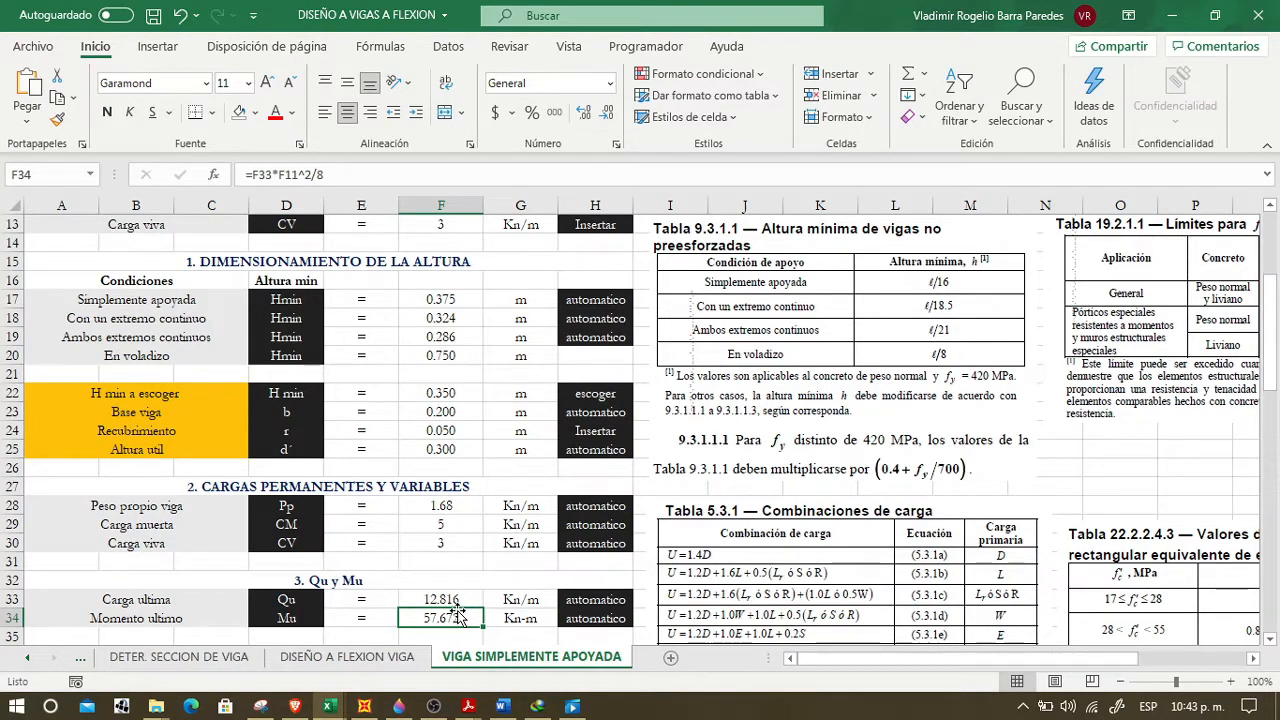
scroll(450, 520, up, 4)
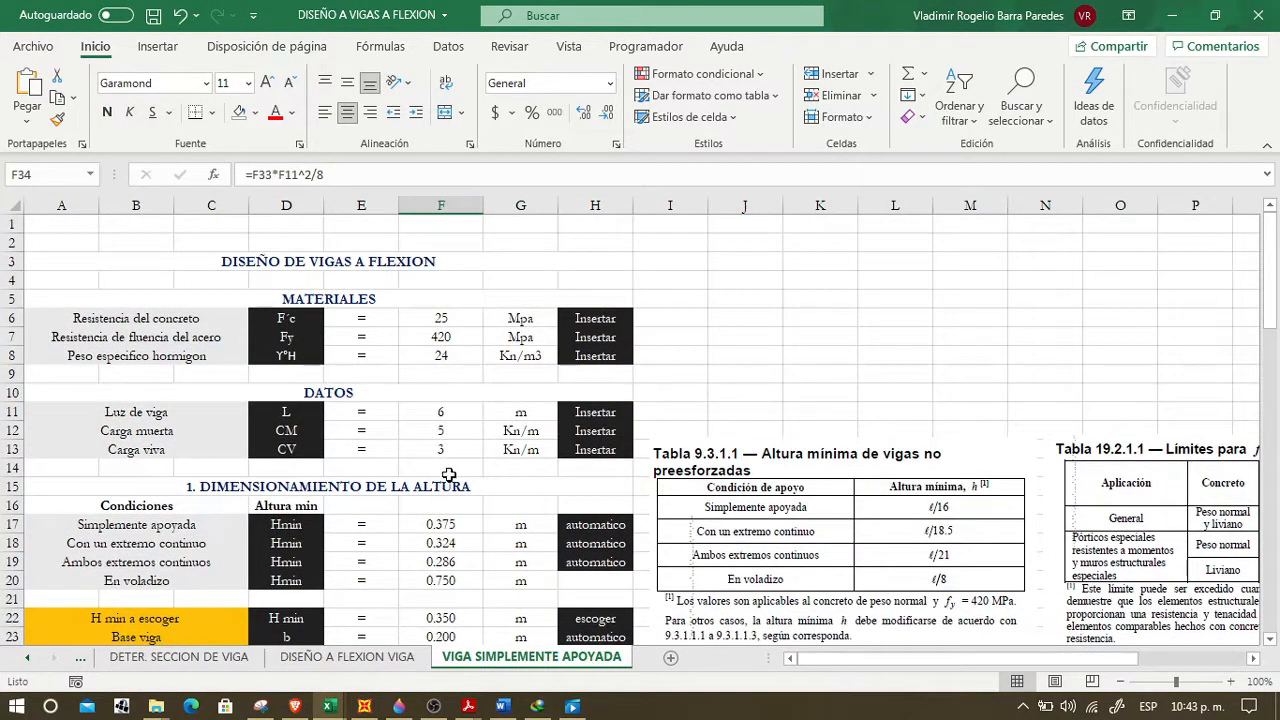
scroll(447, 451, down, 4)
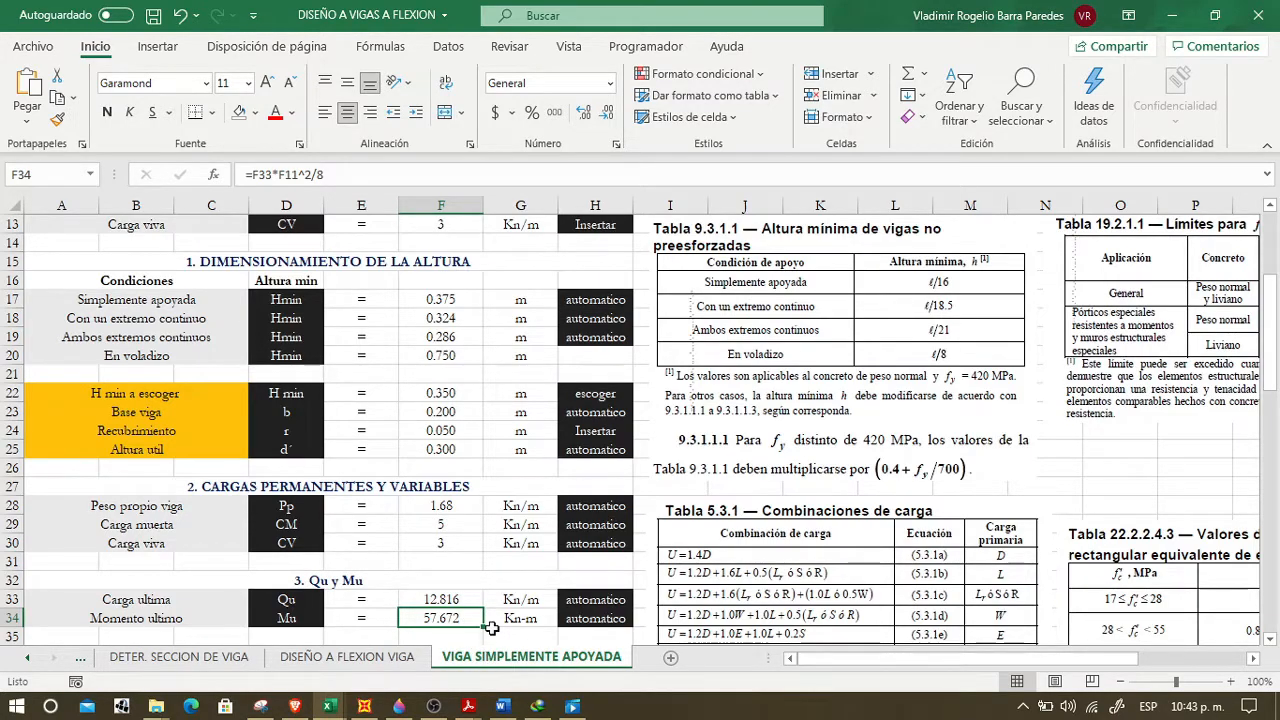
- Try an ultimate moment of 60 in F34 and examine the resulting flexural resistance factor and steel ratios
text(60)
key(Return)
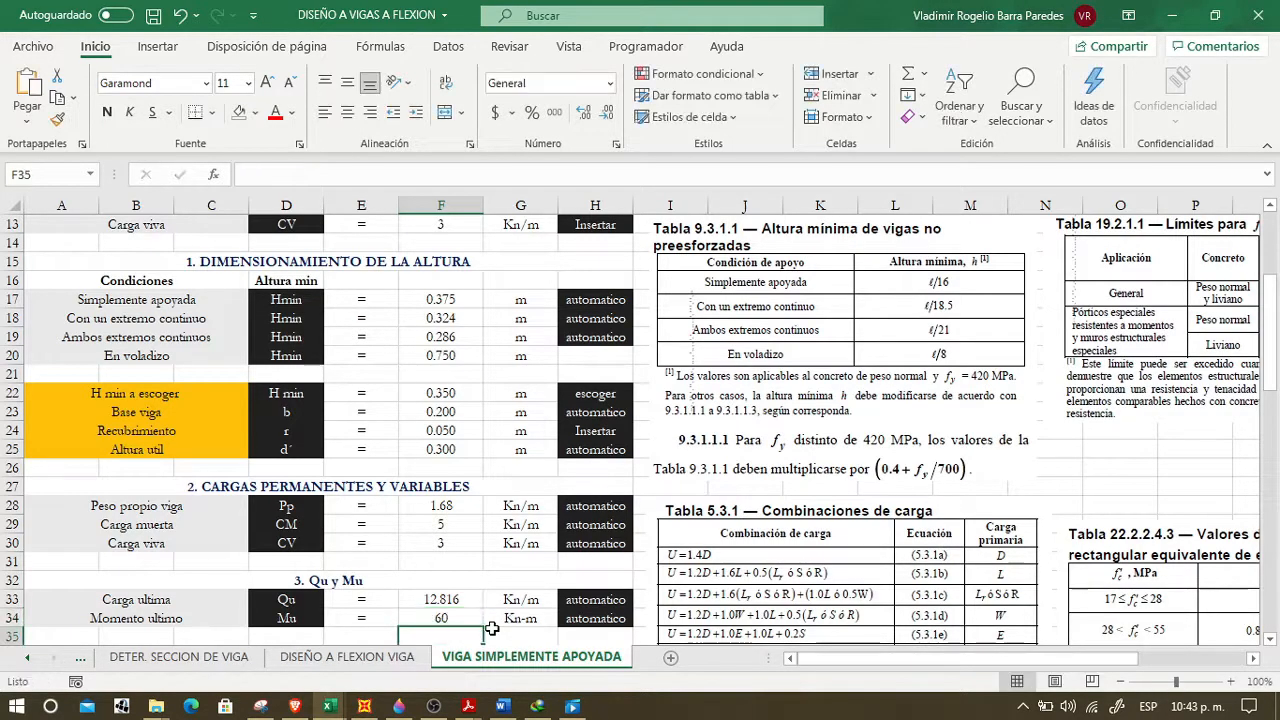
scroll(443, 608, down, 4)
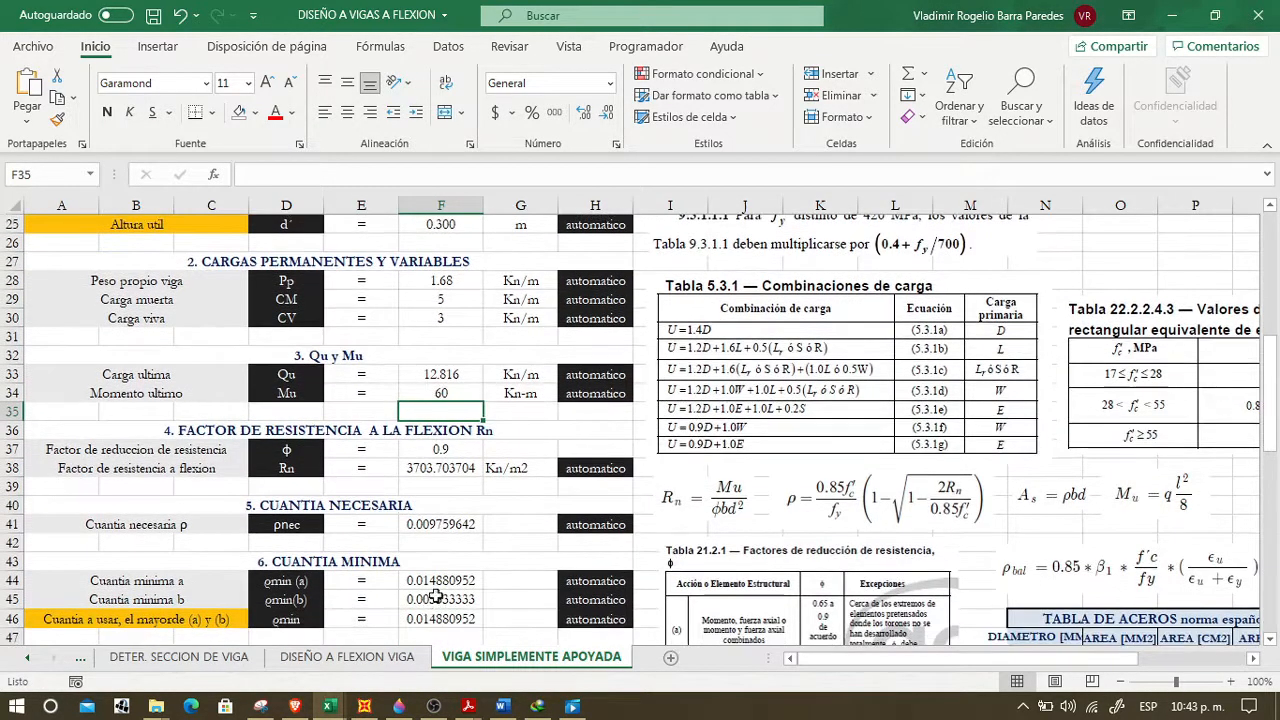
scroll(437, 552, up, 4)
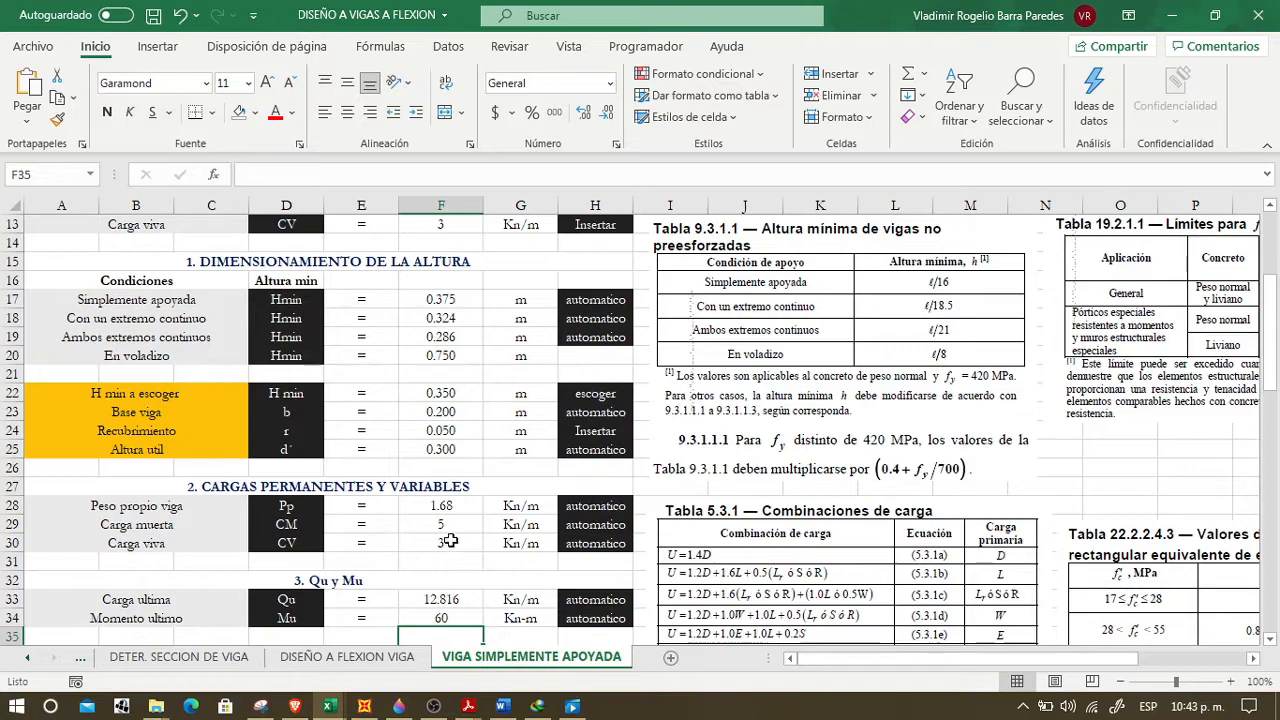
- Inspect the chosen beam height, base width and cover in F22 to F24, and undo the manual ultimate moment entry in F34
click(443, 412)
click(449, 394)
click(443, 412)
click(441, 396)
click(441, 412)
click(441, 431)
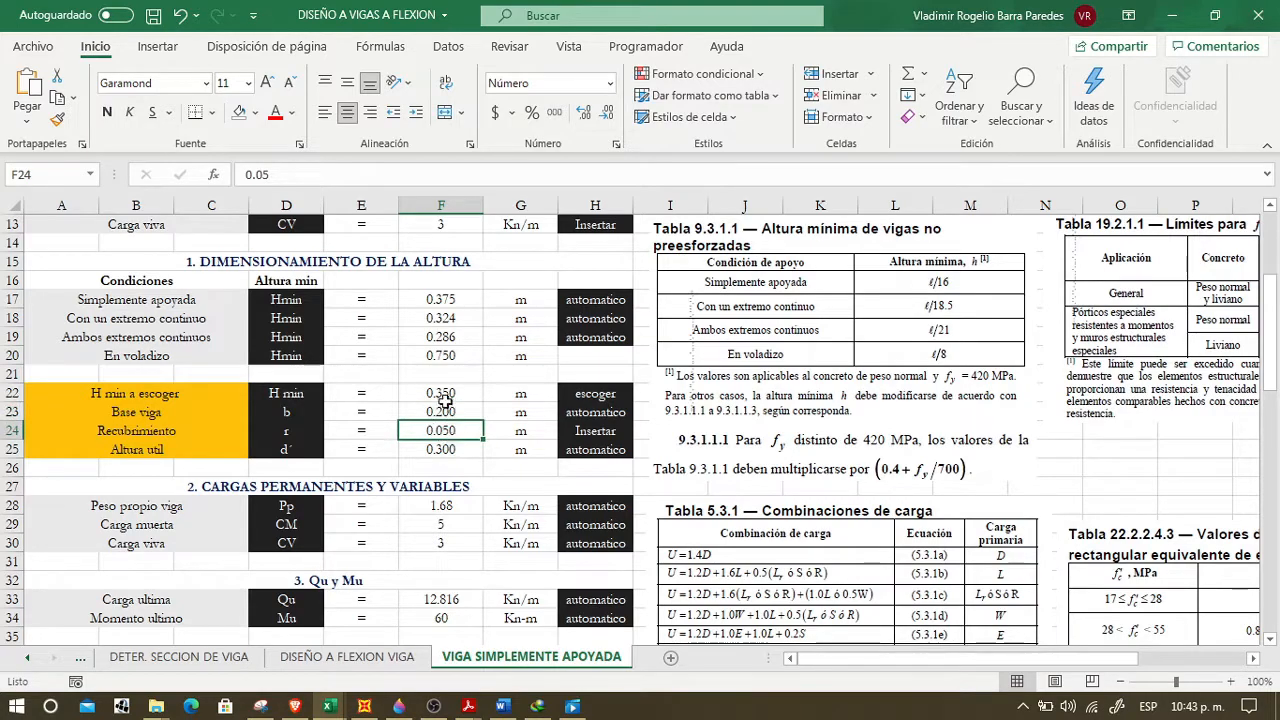
scroll(441, 444, down, 4)
click(430, 395)
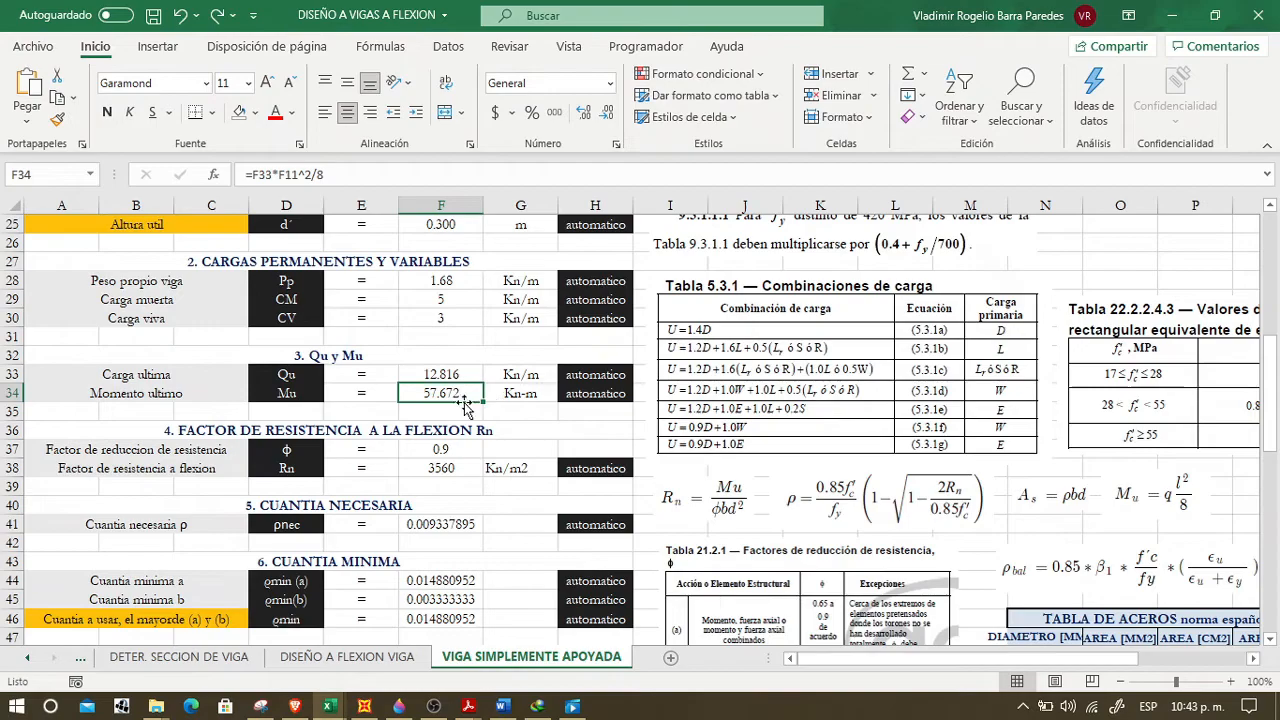
- Review the beam dimensions and loads against the required, minimum and maximum steel ratios in rows 59 to 63
scroll(447, 398, up, 4)
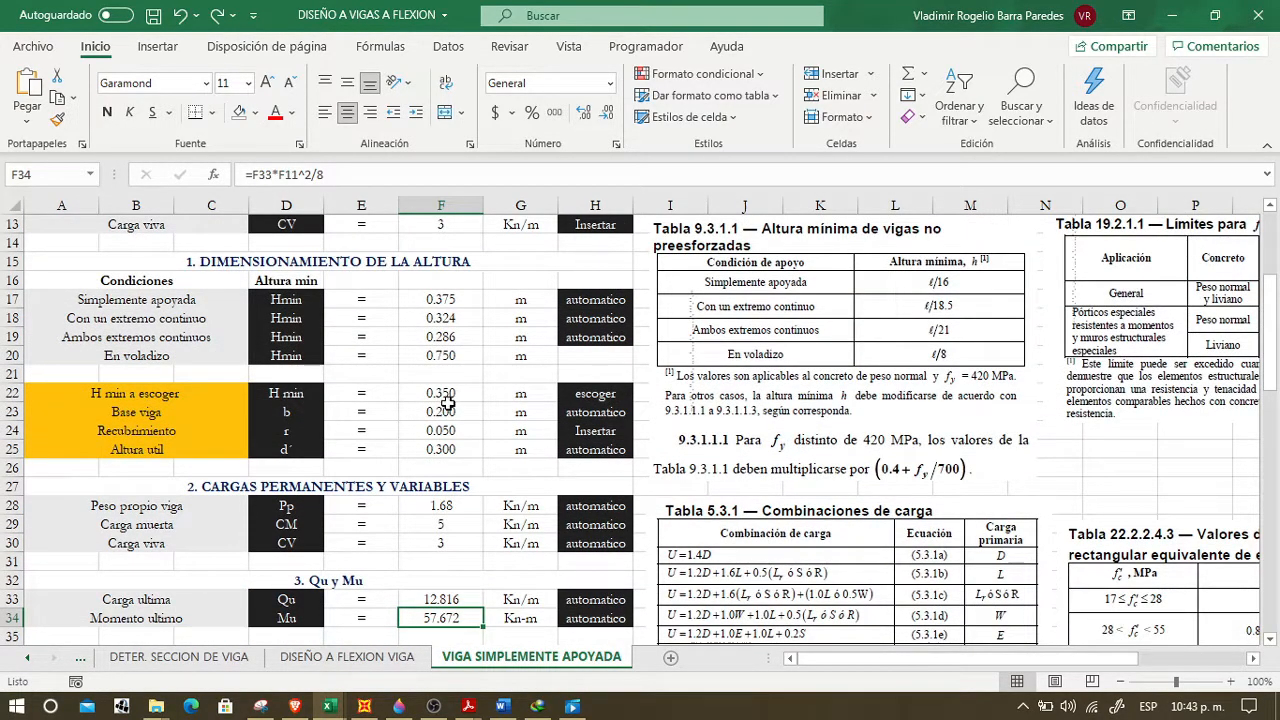
scroll(447, 400, down, 8)
scroll(450, 411, down, 12)
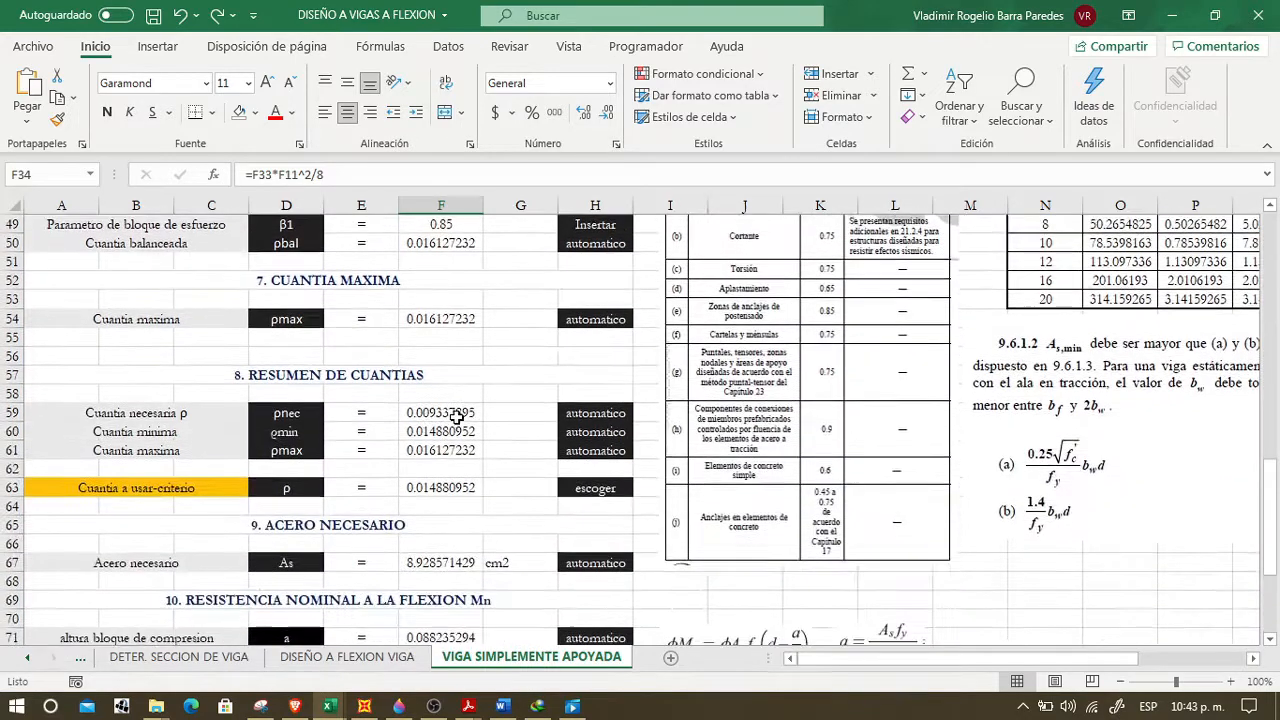
scroll(457, 417, up, 8)
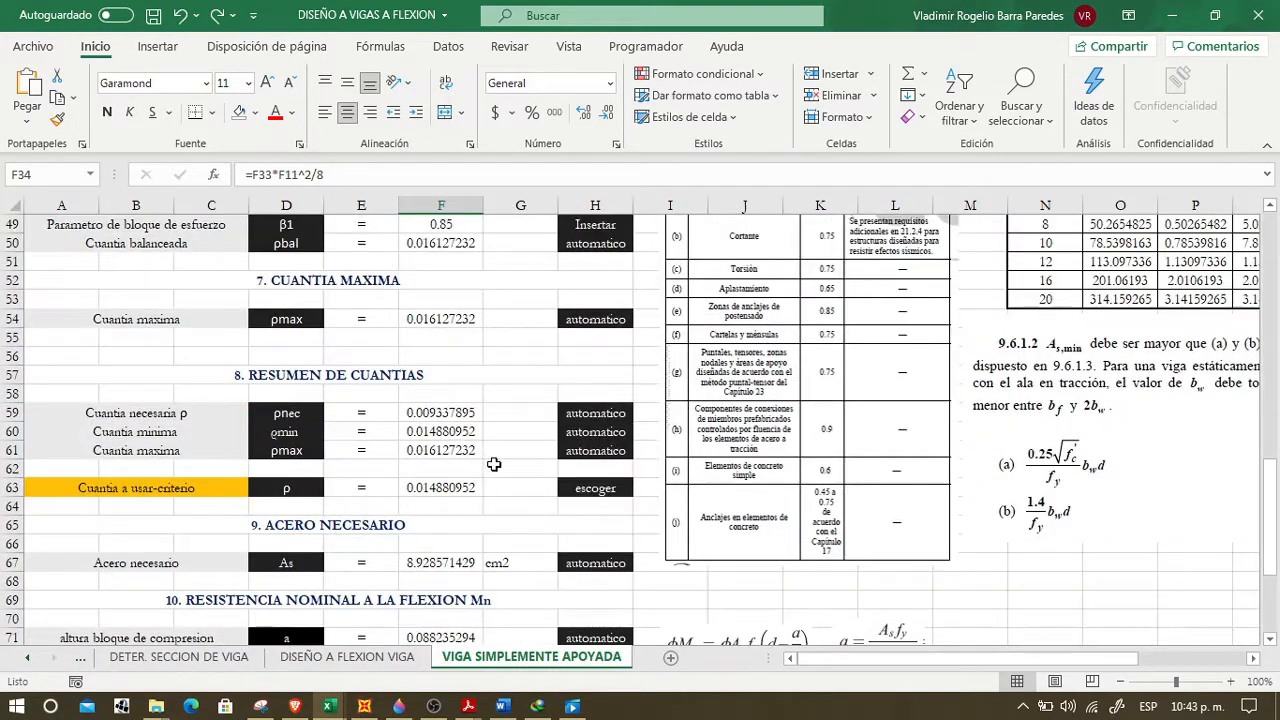